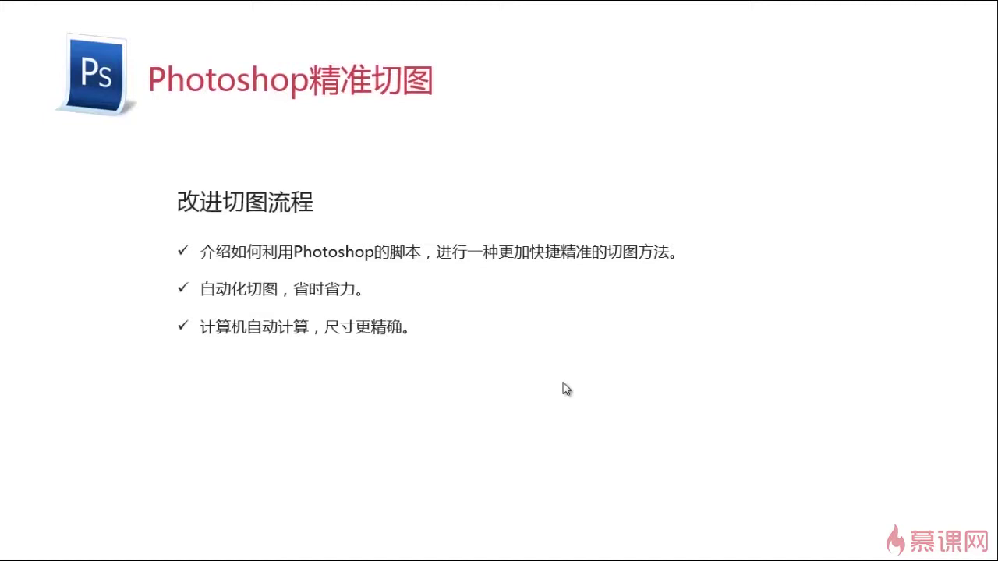
Step: Advance the PowerPoint presentation to the slide titled 扩展知识介绍
left_click(566, 389)
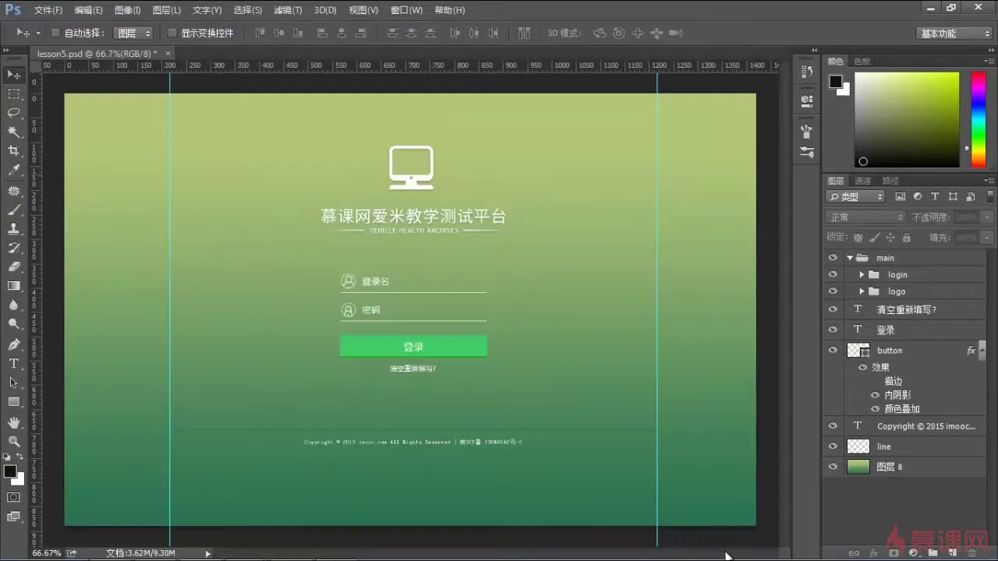
left_click(412, 185, "ctrl")
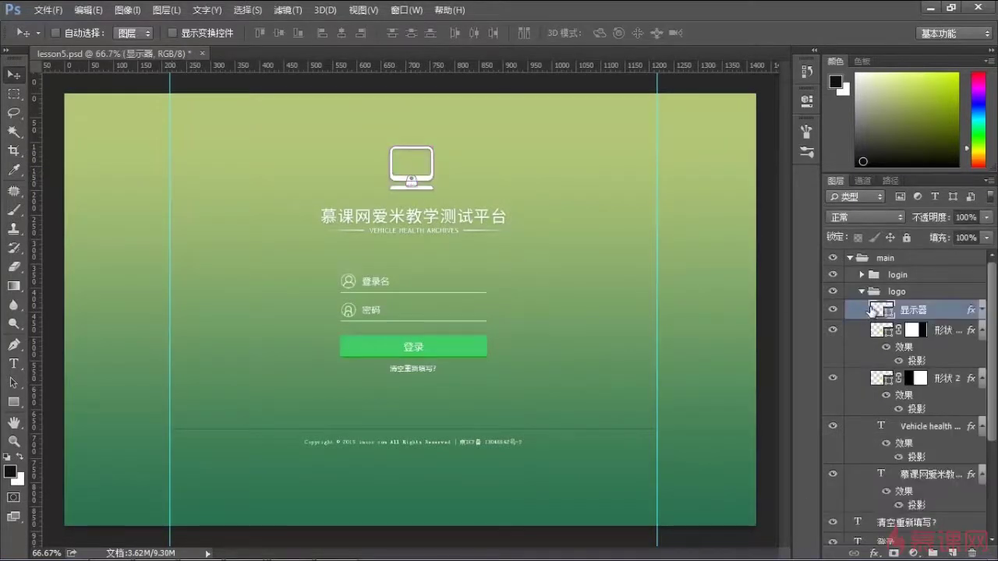
left_click(867, 296)
left_click(861, 291)
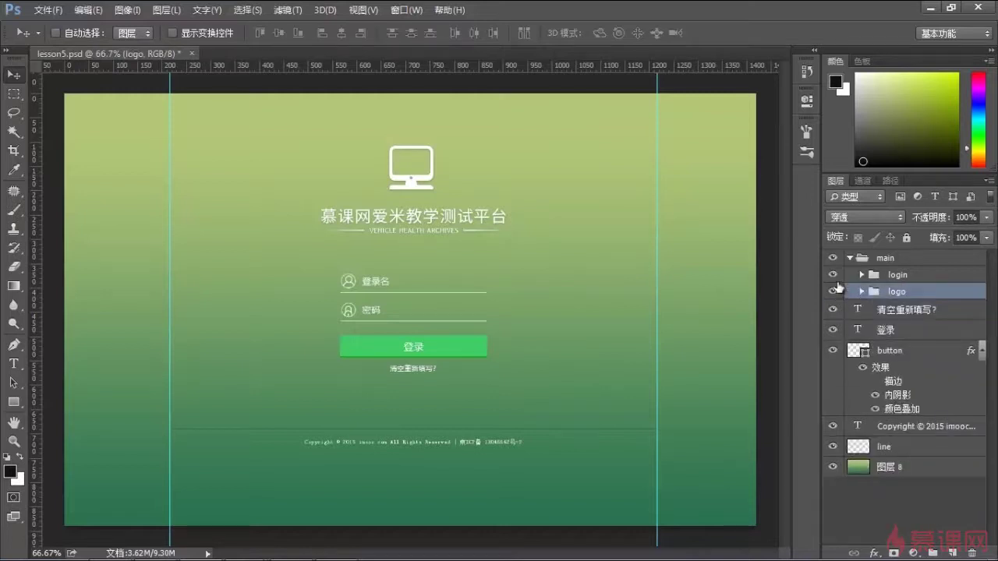
left_click(832, 292)
left_click(832, 291)
left_click(833, 292)
left_click(832, 291)
left_click(88, 10)
mouse_move(195, 515)
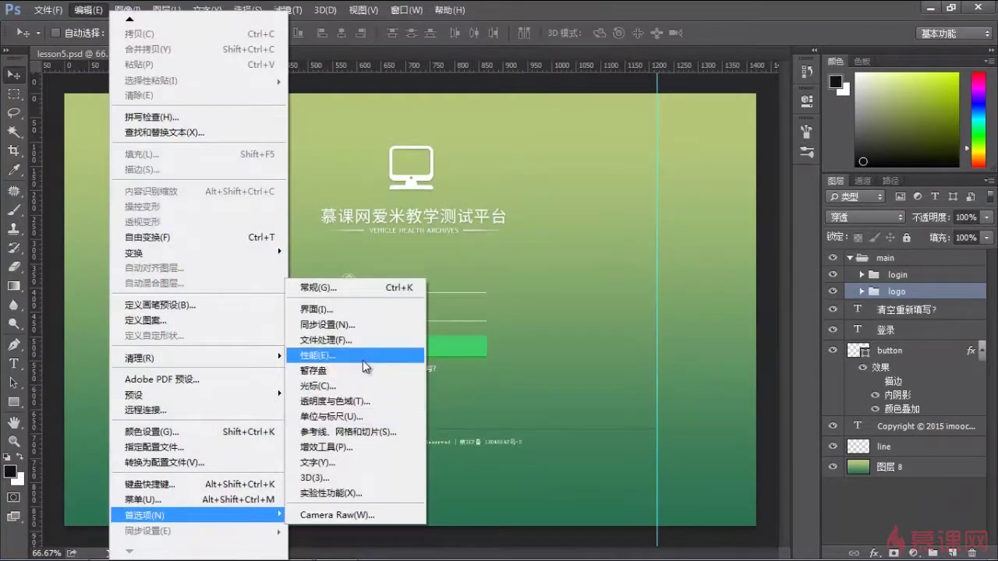
Step: Enable Generator on the Plug-ins preferences page and confirm with OK
left_click(339, 446)
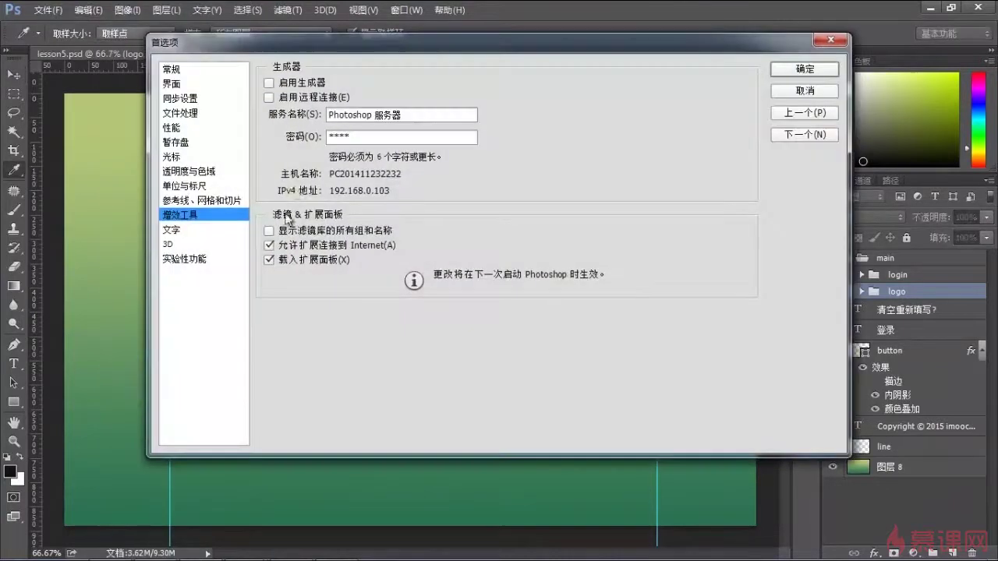
left_click(280, 87)
left_click(782, 72)
Step: Reopen Preferences with Ctrl+K, check Generator on the Plug-ins page, then close
left_click(87, 11)
mouse_move(144, 515)
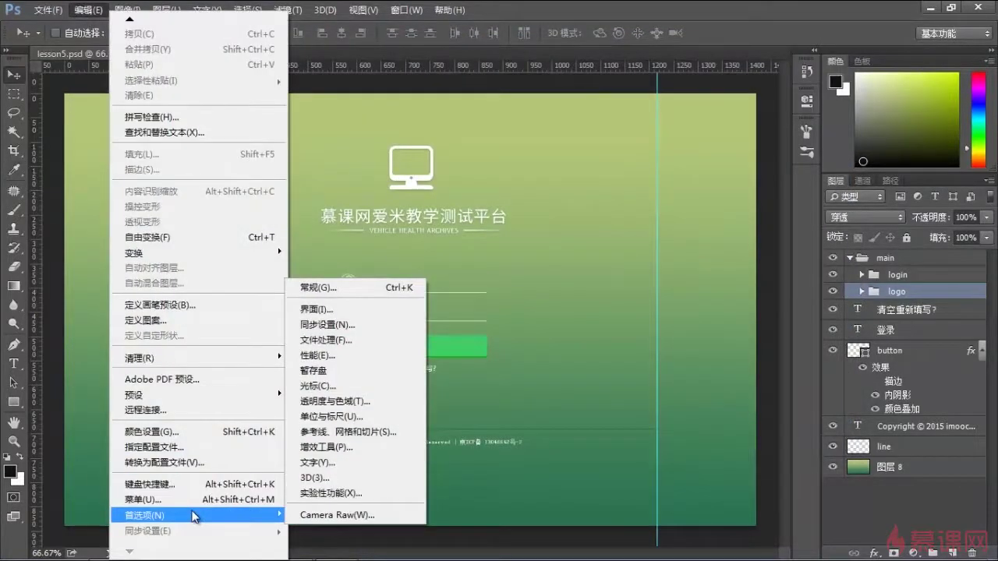
left_click(402, 115)
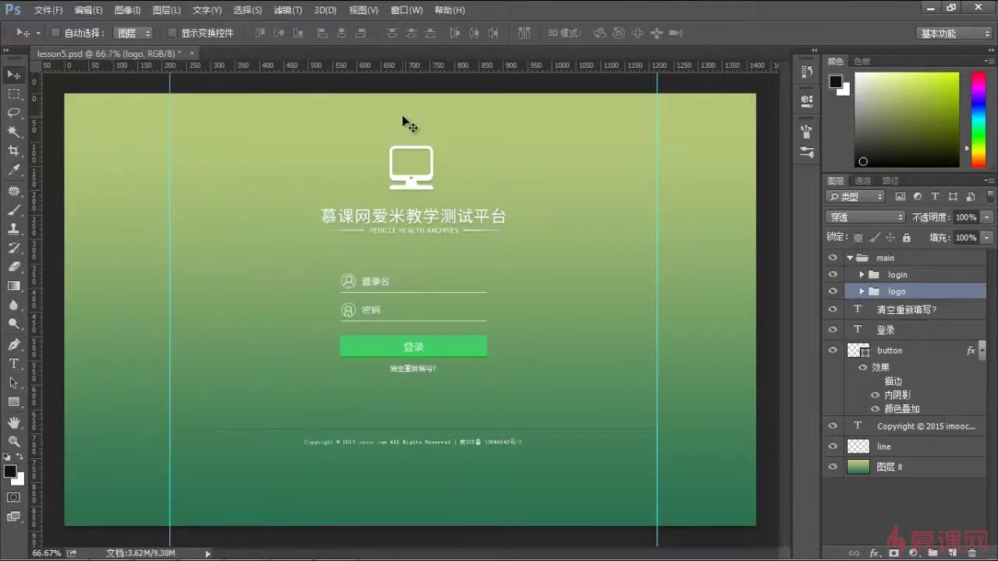
key("ctrl+k")
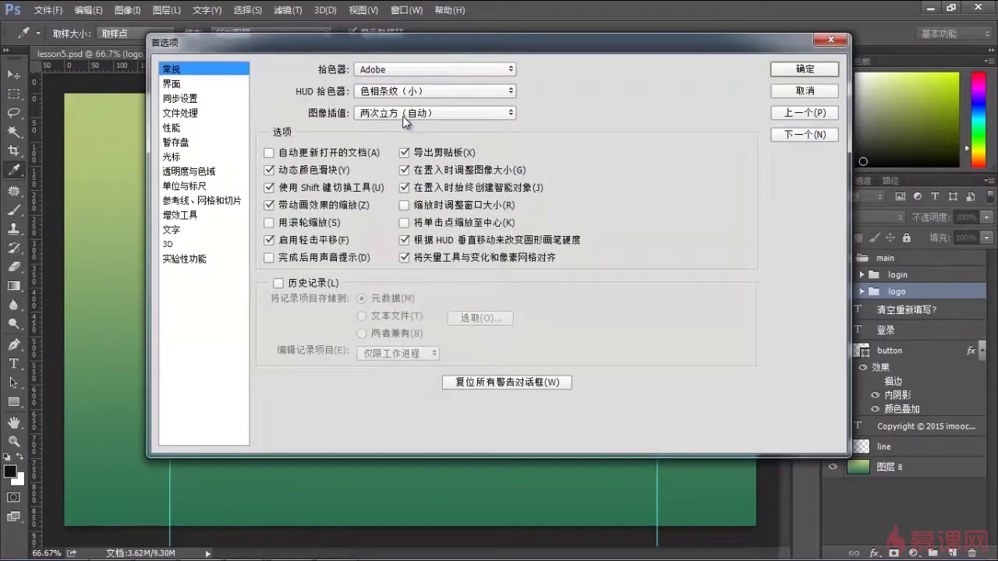
left_click(175, 215)
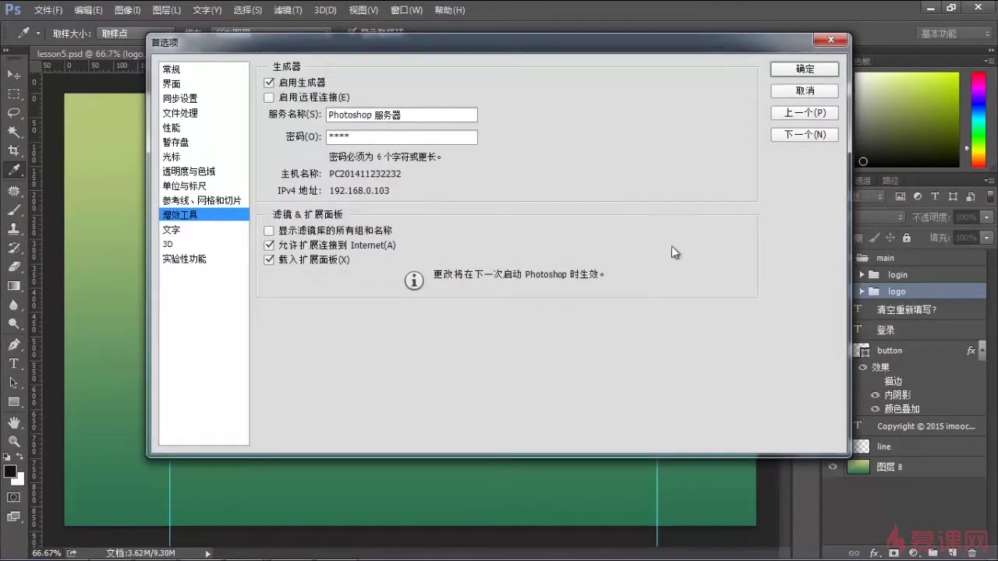
left_click(803, 71)
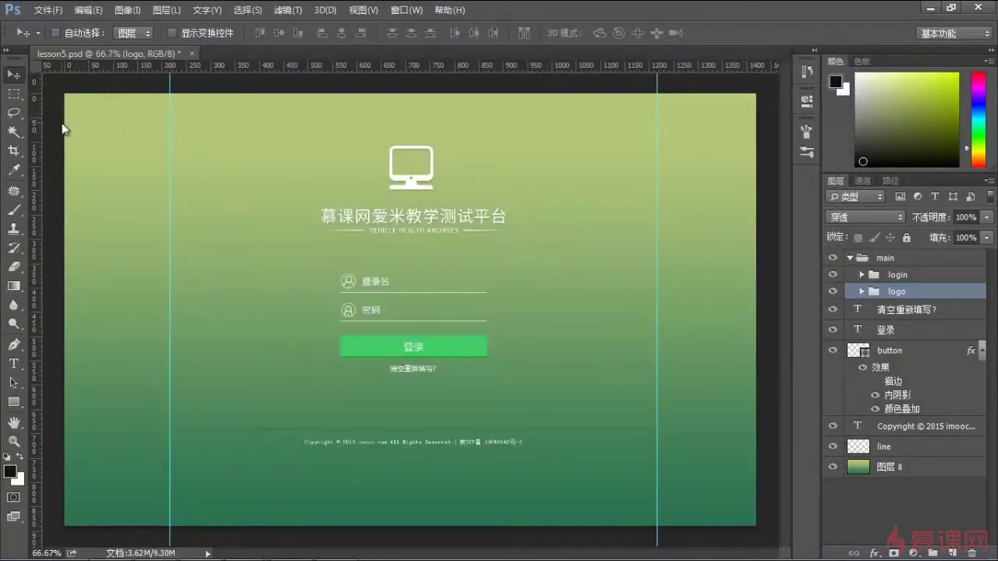
Step: Turn on File > Generate > Image Assets and confirm it shows a check mark
left_click(49, 11)
mouse_move(94, 254)
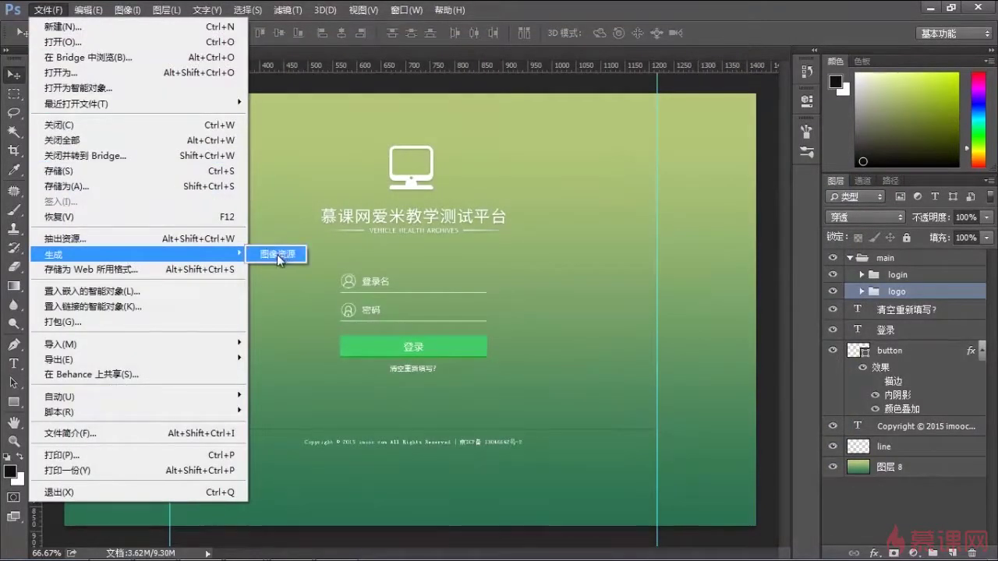
left_click(277, 254)
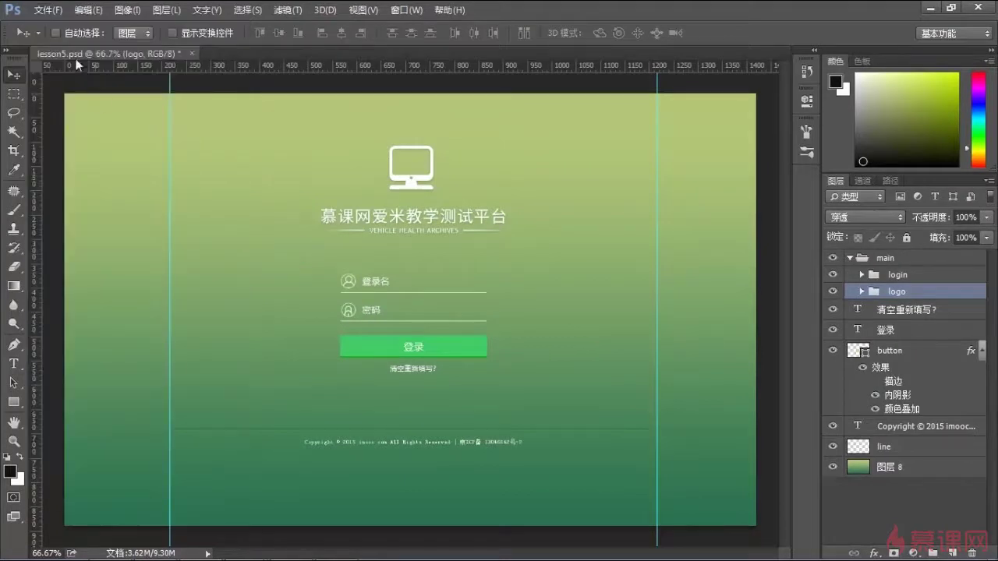
left_click(54, 11)
mouse_move(93, 254)
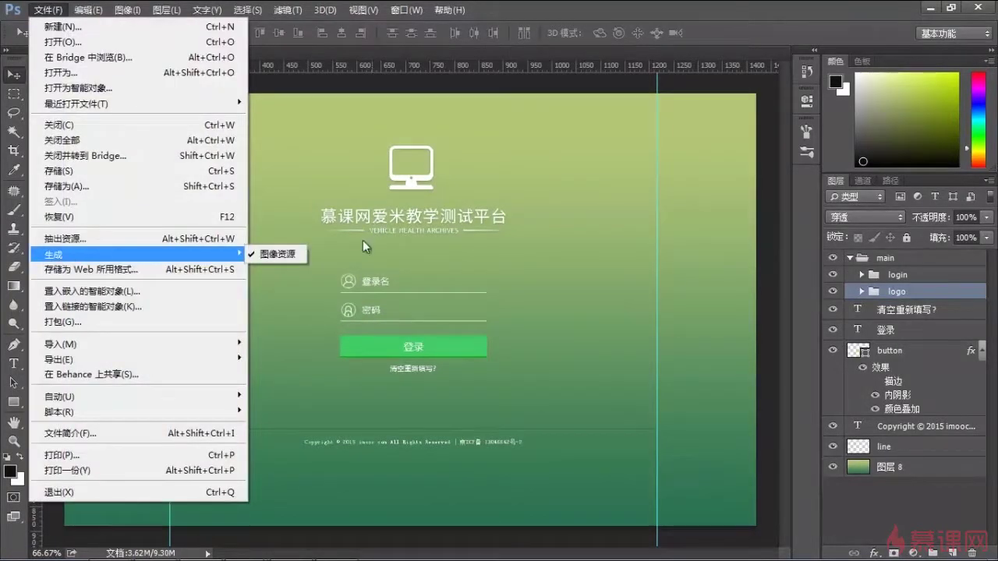
left_click(727, 259)
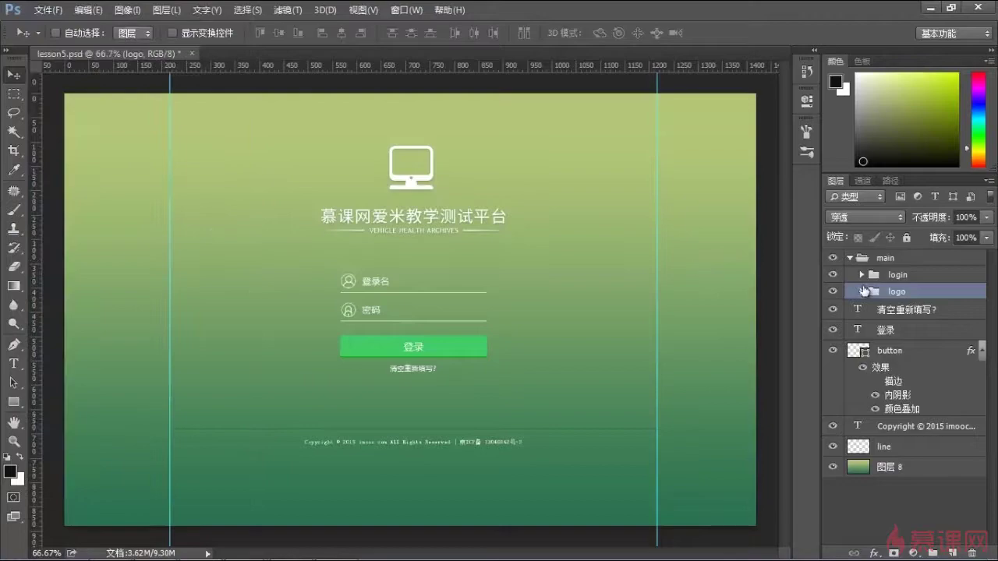
Step: Inspect the lesson5-assets folder in Explorer, finding only errors.txt, then return to Photoshop
key("alt+Up")
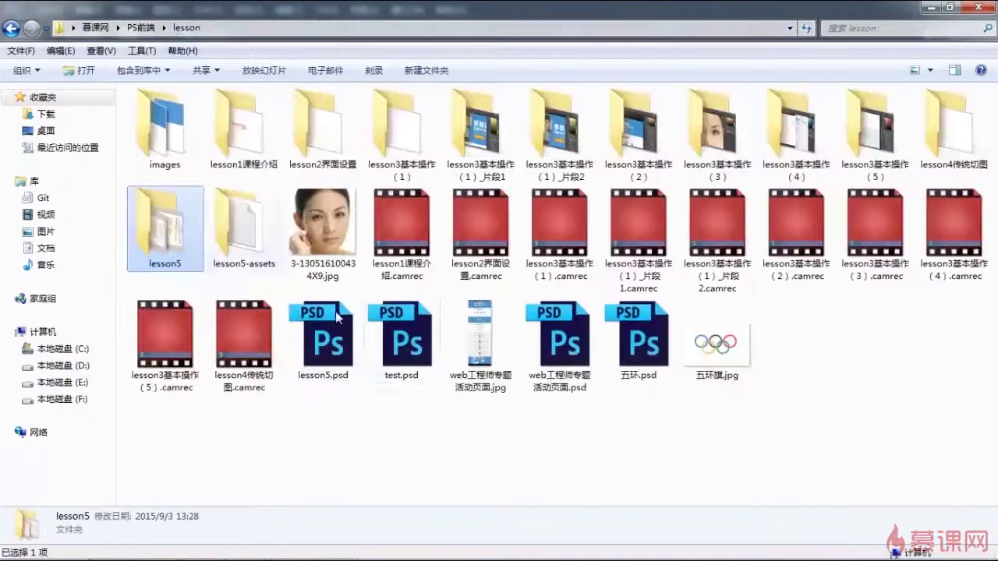
left_click(321, 350)
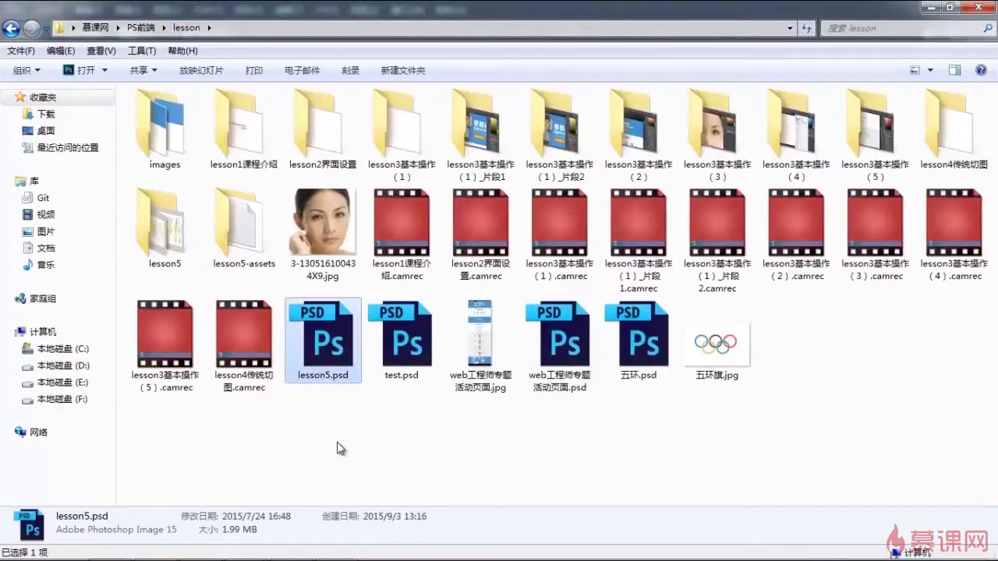
left_click(338, 442)
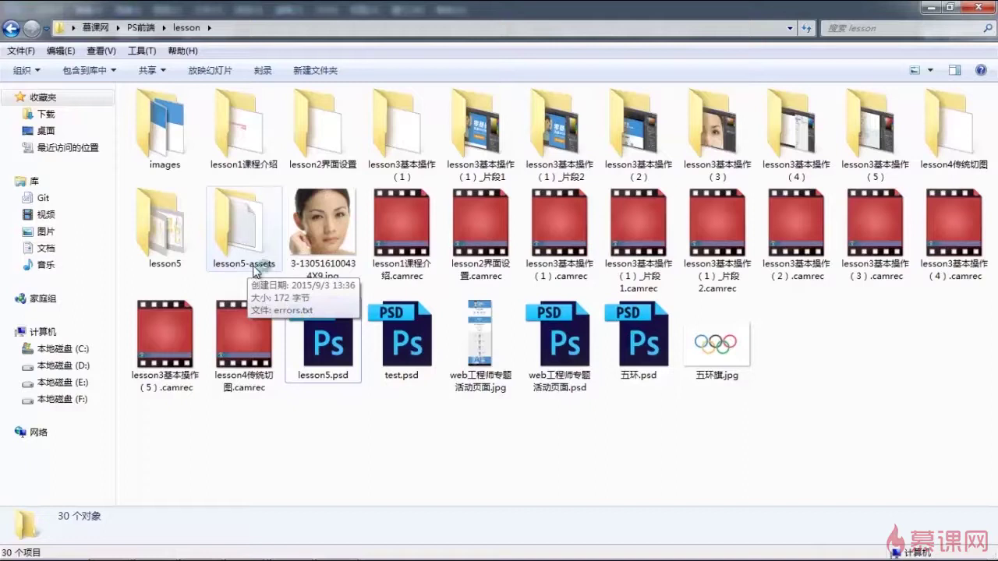
double_click(244, 225)
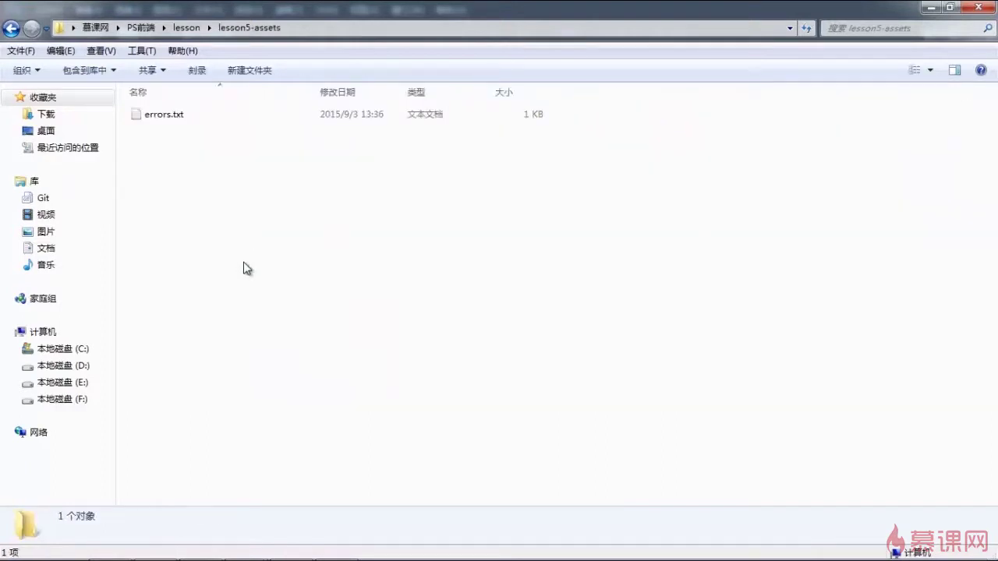
left_click(10, 29)
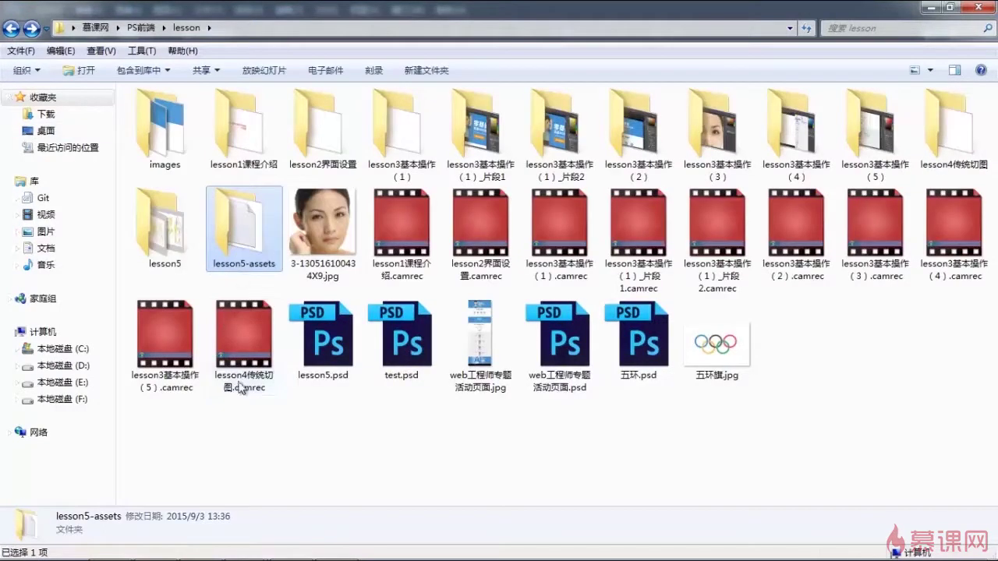
left_click(183, 506)
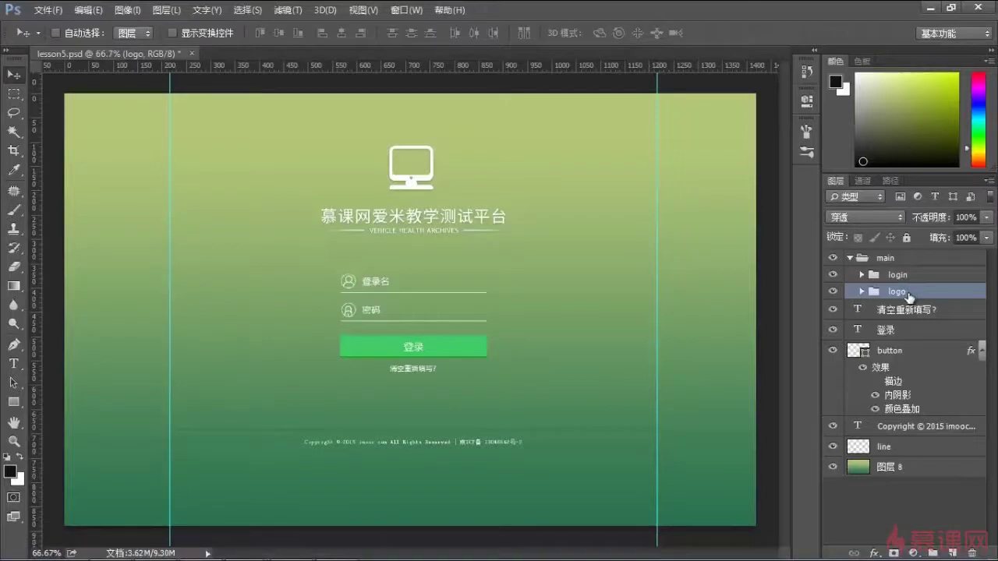
Step: Append .png to the logo layer group's name so it becomes logo.png
right_click(905, 296)
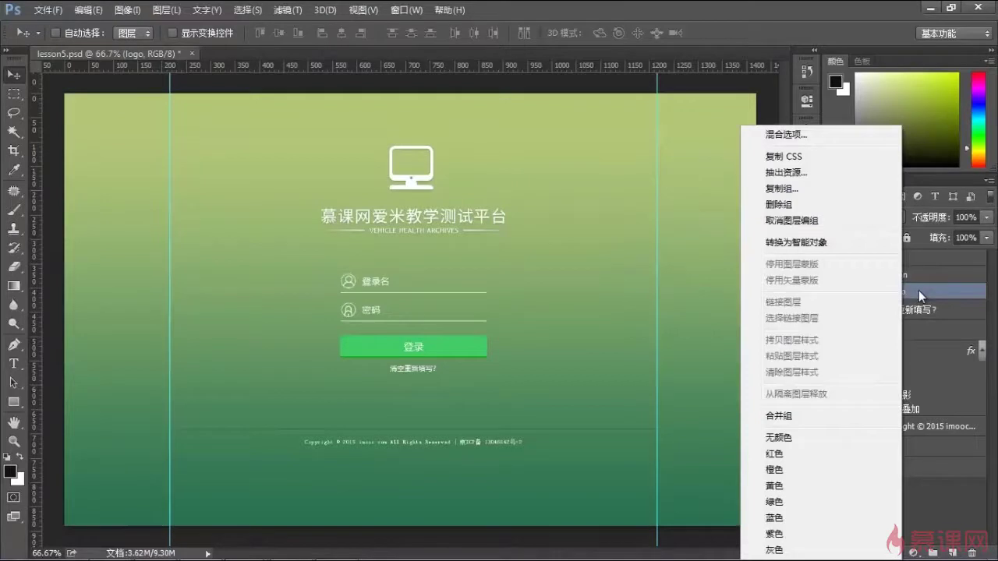
left_click(918, 290)
double_click(897, 292)
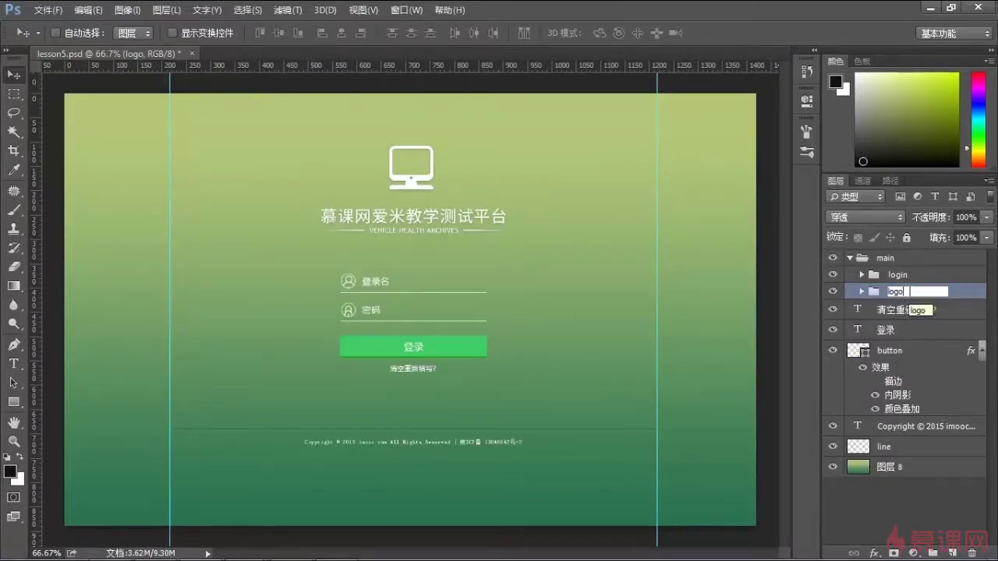
type(".png")
key("Return")
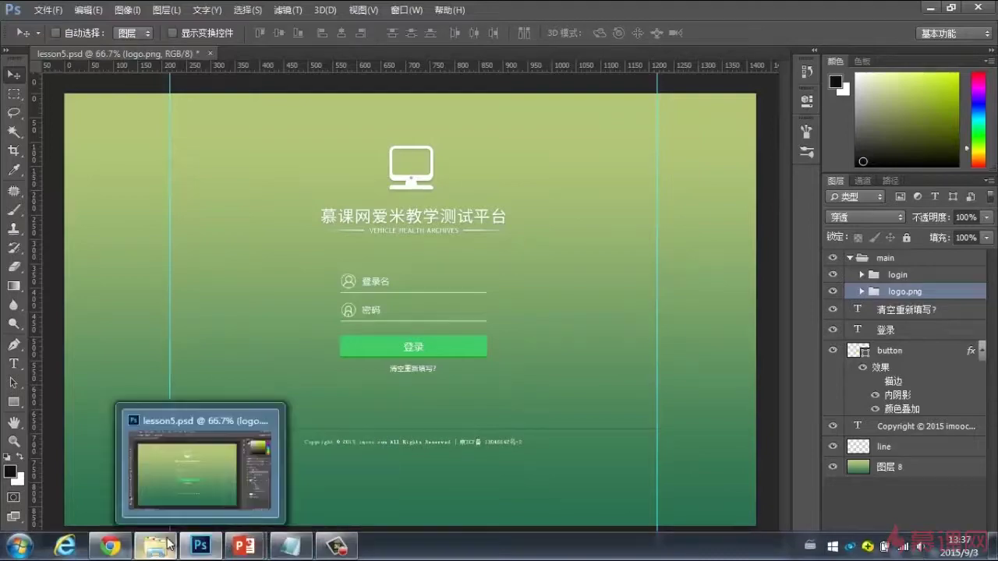
Step: Open lesson5-assets in Explorer and preview the generated logo.png (386 × 187)
left_click(160, 550)
double_click(248, 235)
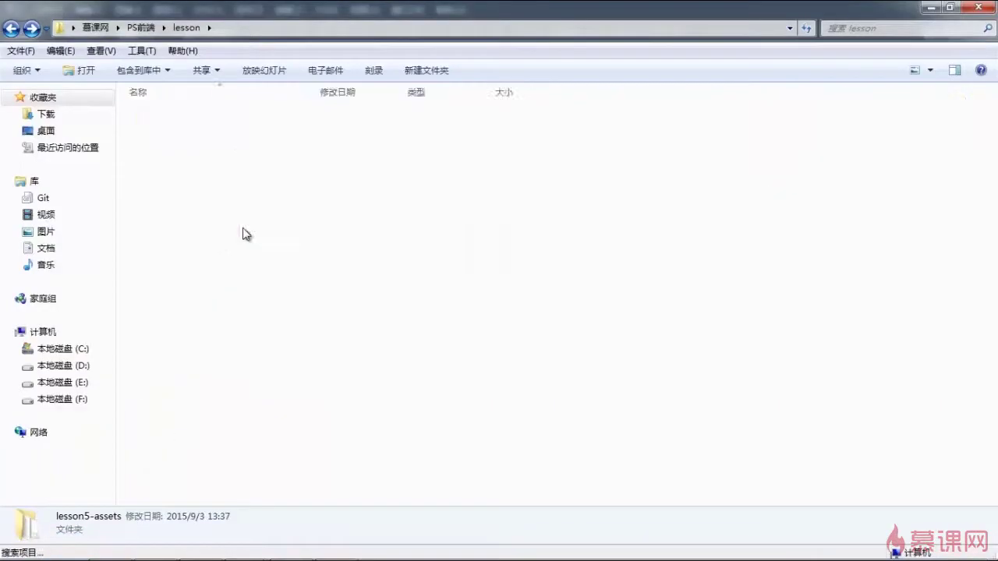
left_click(241, 153)
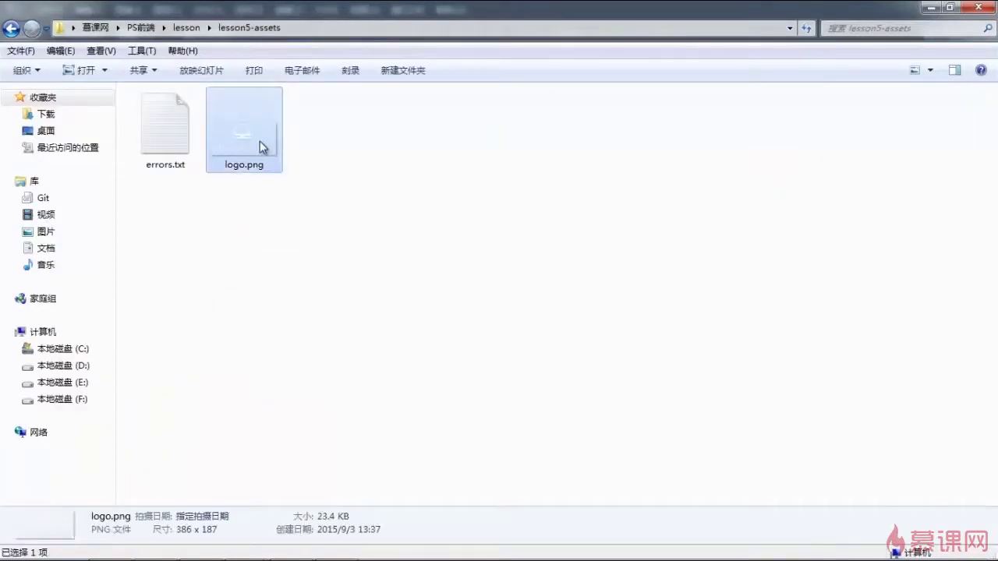
double_click(250, 139)
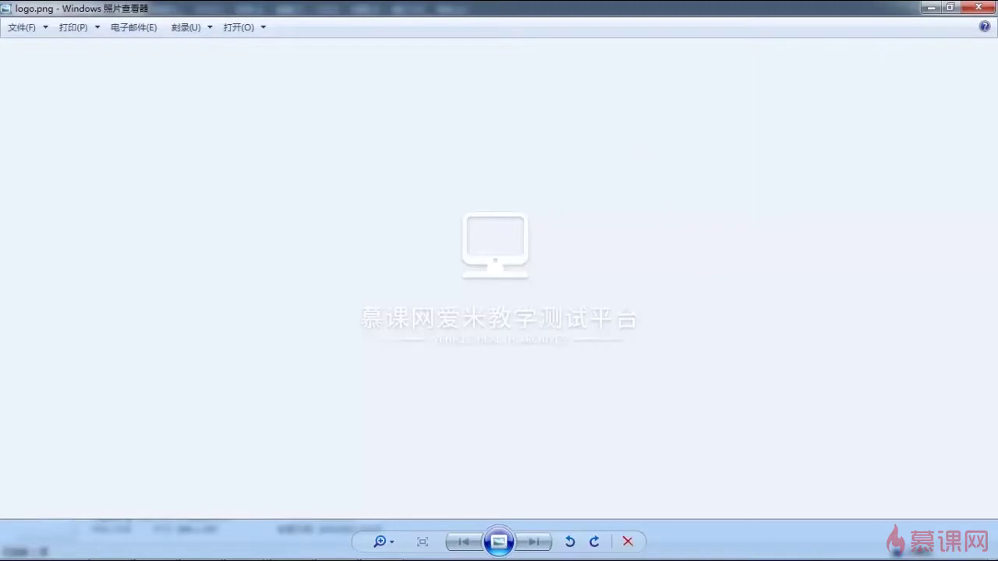
Step: Close the Windows Photo Viewer preview of logo.png
left_click(972, 7)
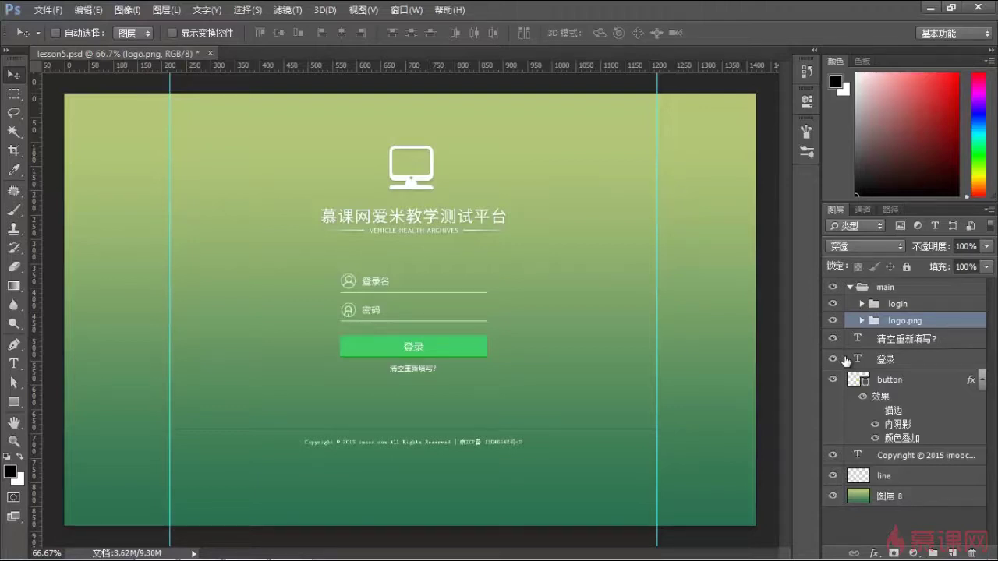
Step: Select the button layer on the canvas and rename it button.jpg
key("ctrl")
left_click(459, 348, "ctrl")
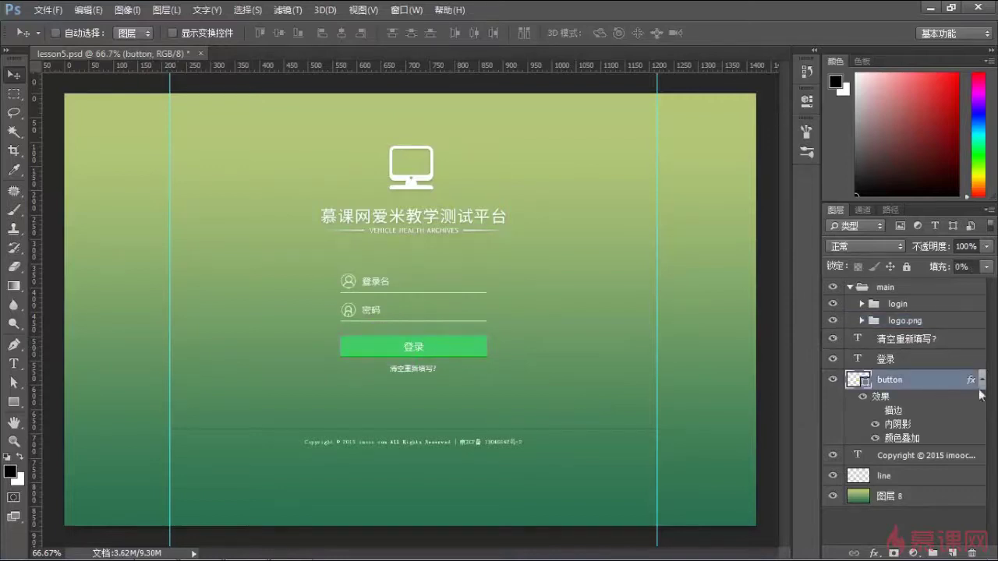
double_click(896, 380)
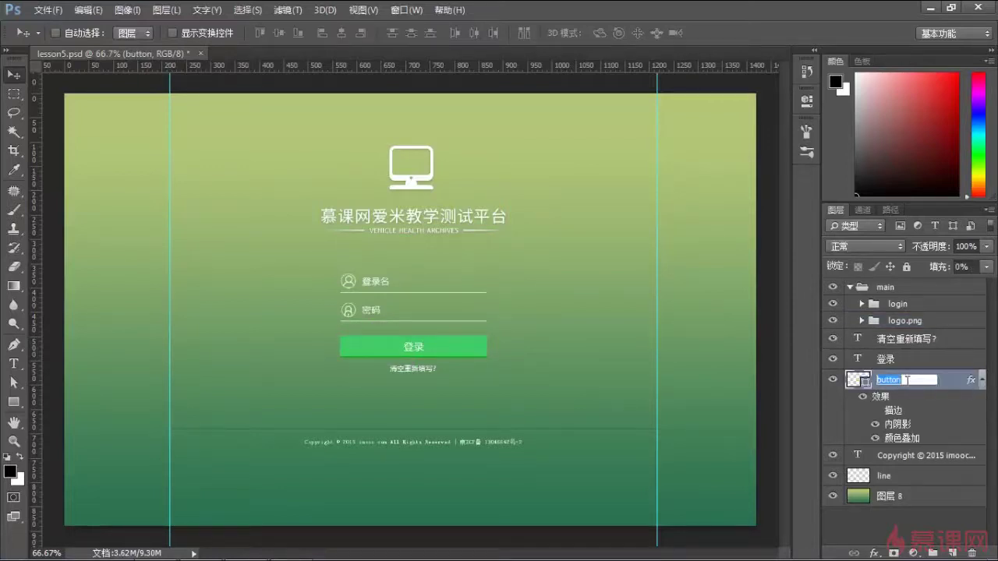
type(".jpg")
key("Return")
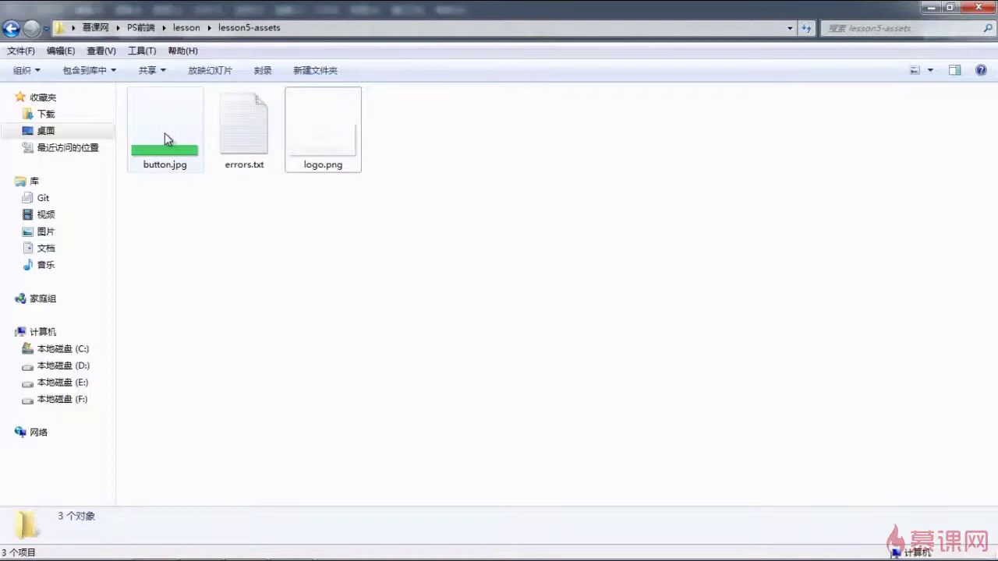
Step: Check the generated button.jpg (302 x 46) in Explorer, then switch back to Photoshop
left_click(165, 142)
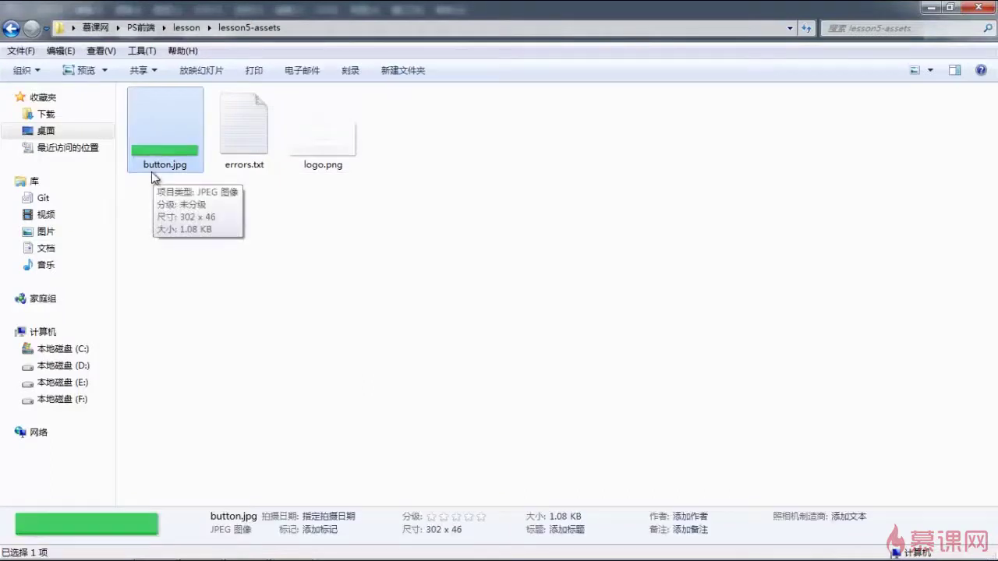
left_click(247, 297)
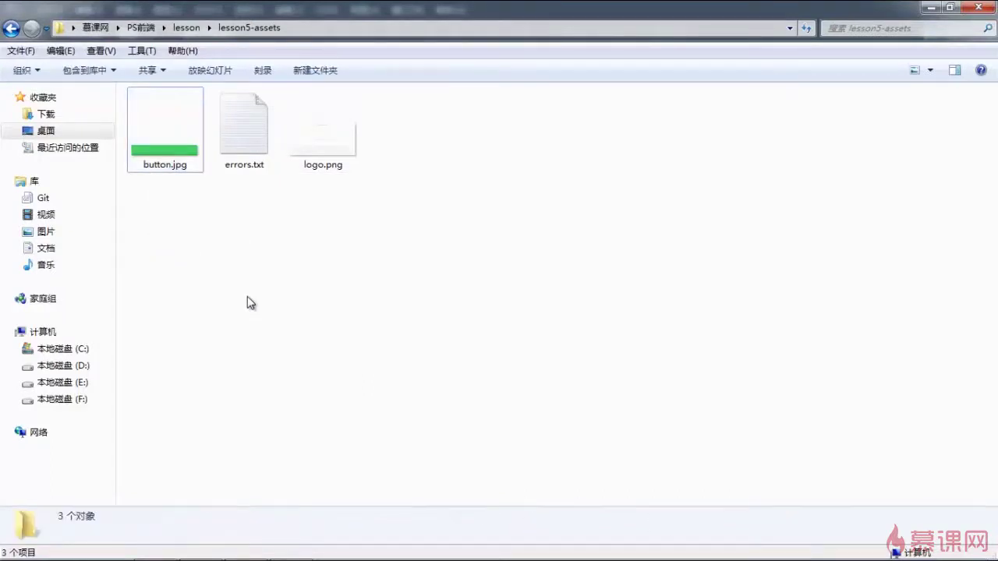
key("alt+Tab")
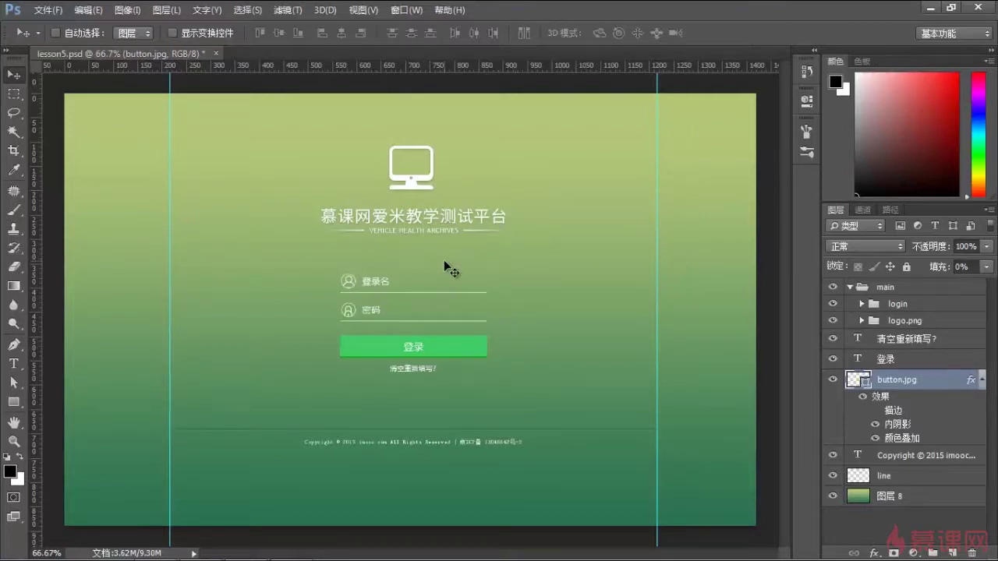
double_click(904, 380)
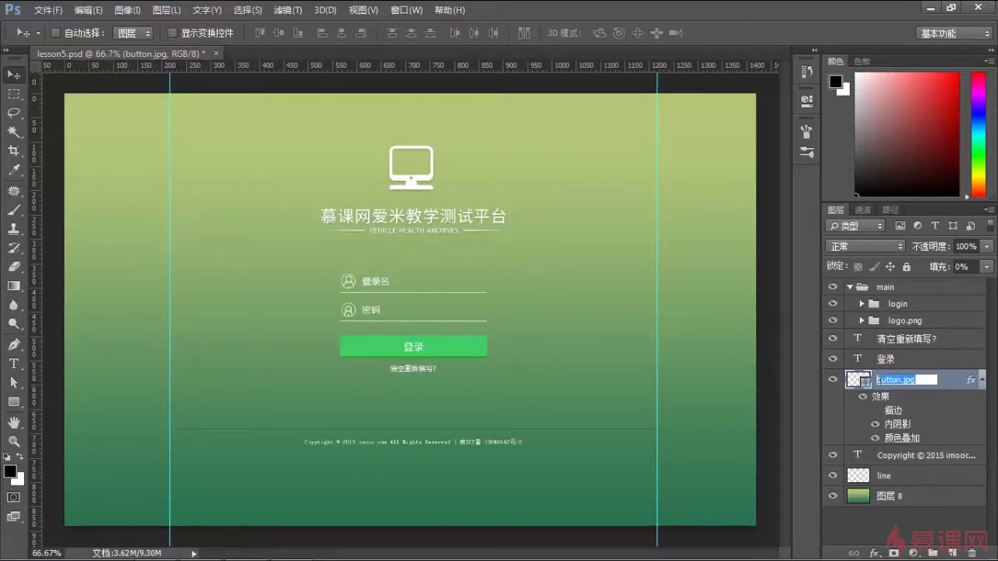
left_click(877, 379)
type("200%")
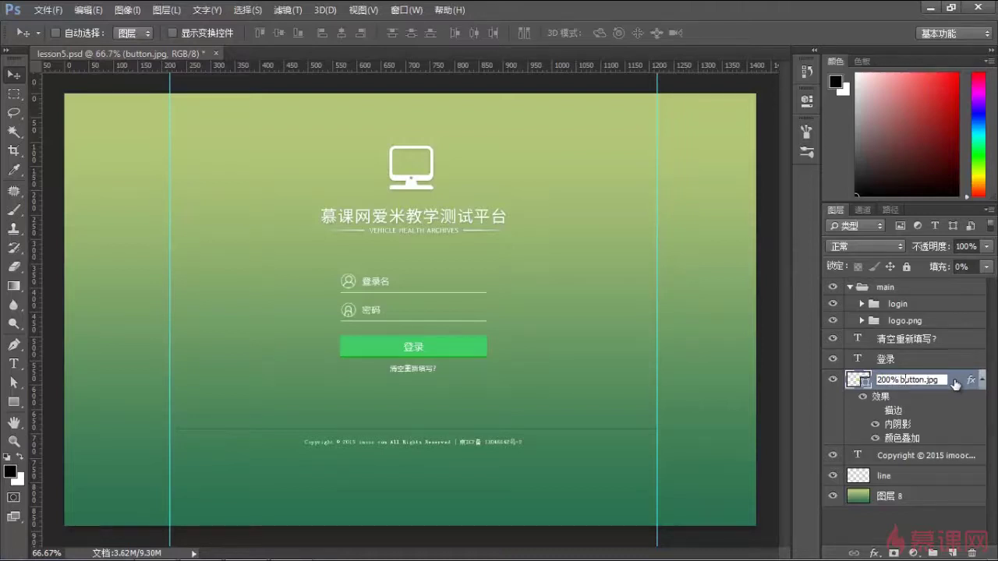
key("Right")
key("Right")
key("Right")
type("@2x")
key("Return")
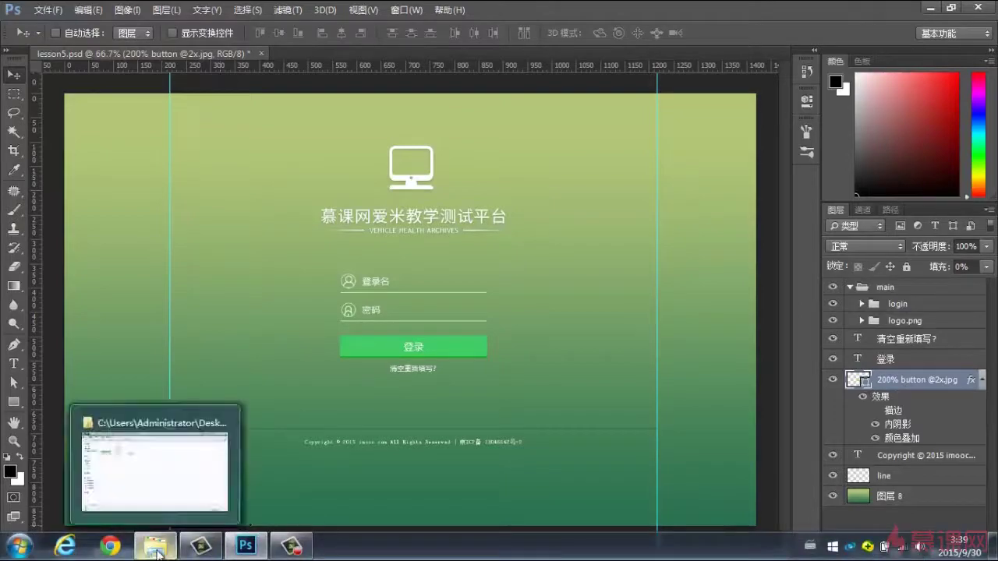
mouse_move(155, 545)
left_click(211, 544)
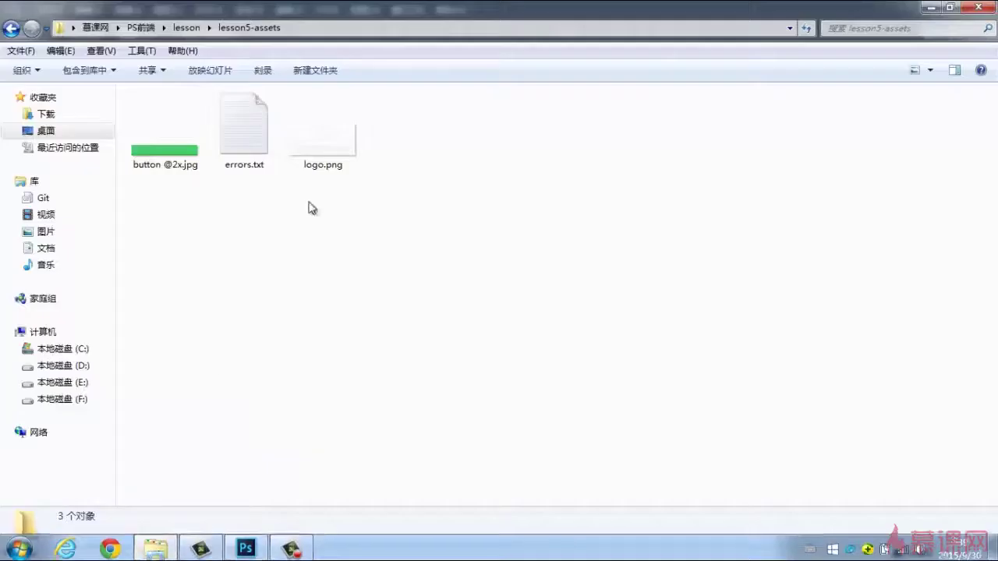
left_click(153, 149)
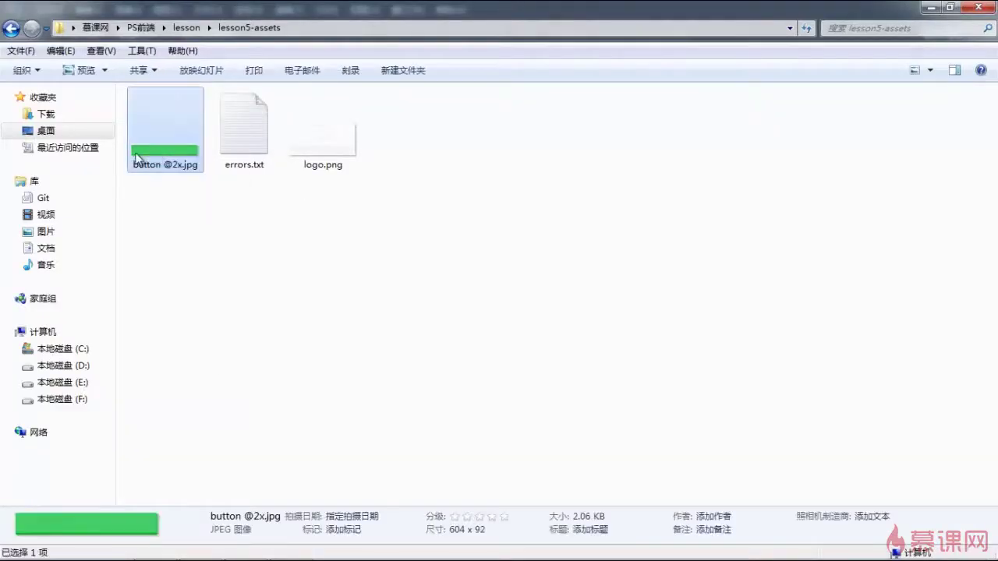
mouse_move(165, 156)
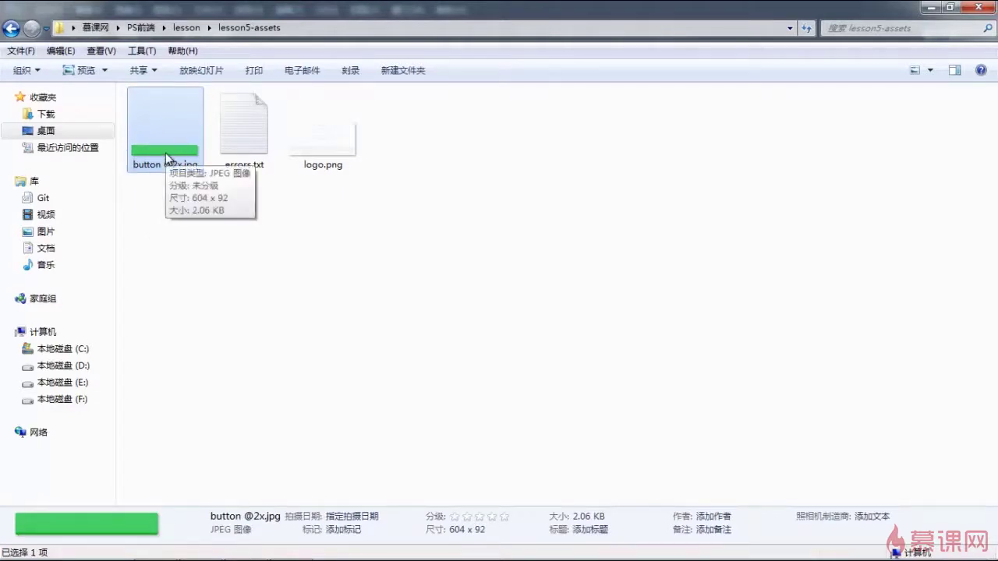
double_click(159, 149)
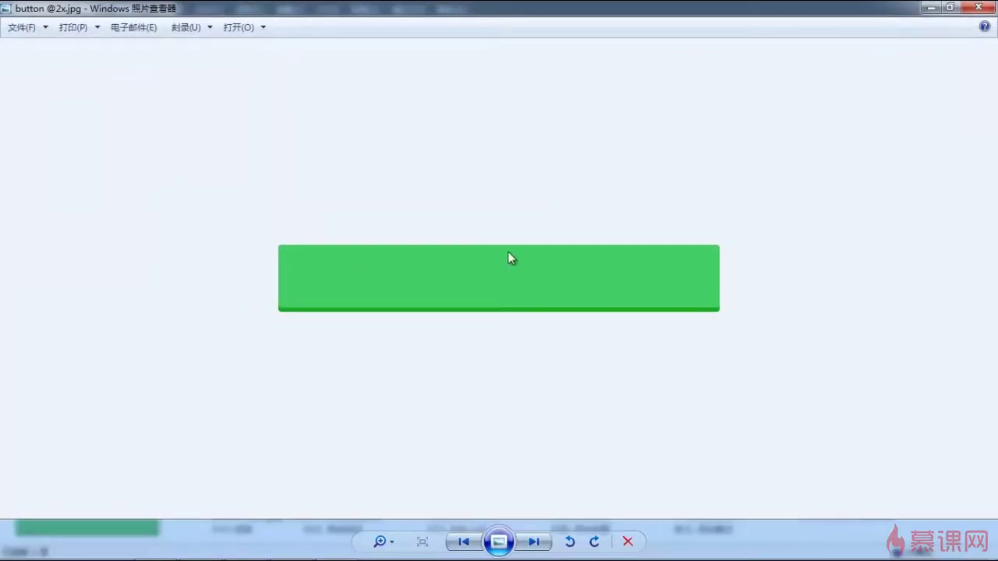
left_click(976, 8)
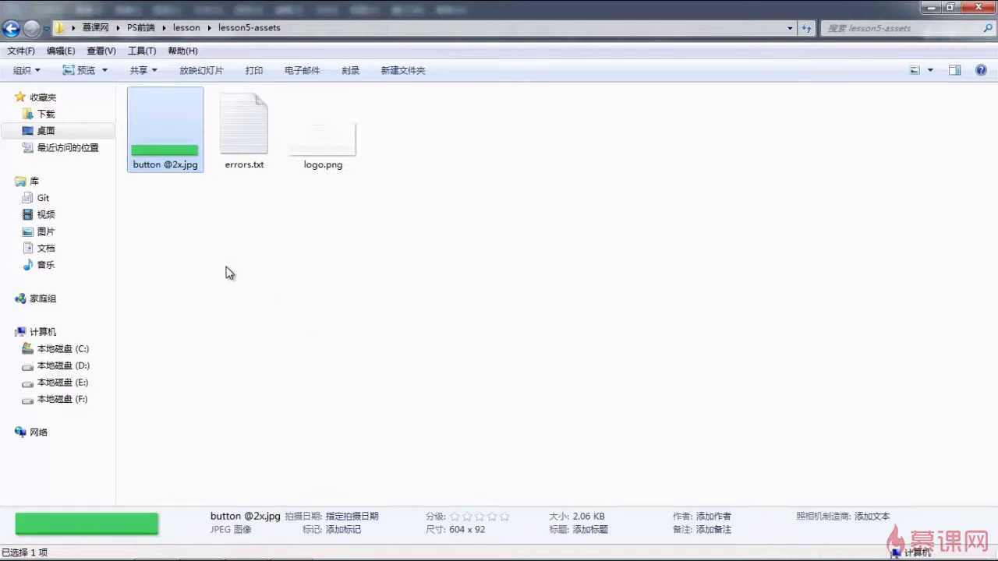
key("alt+Tab")
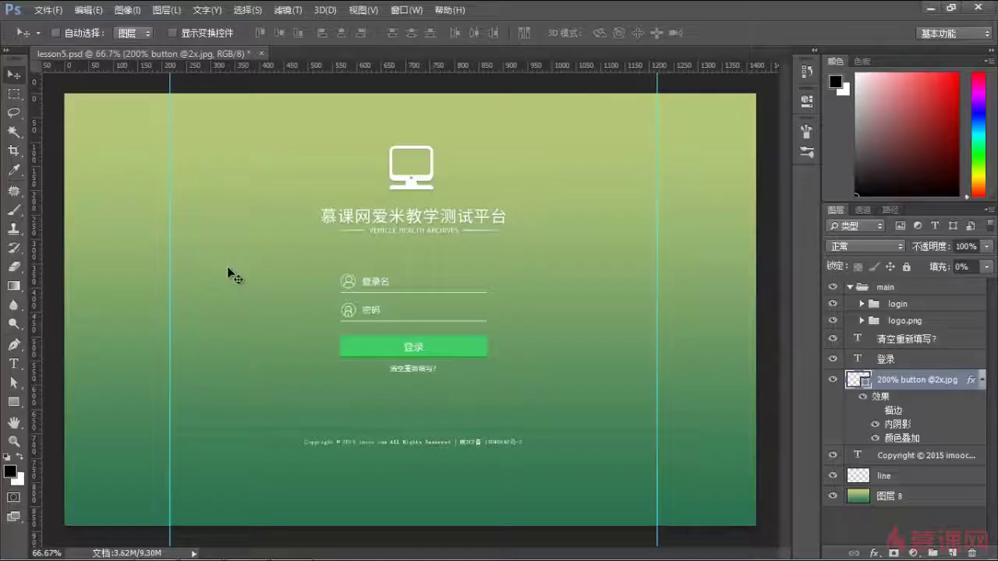
double_click(889, 381)
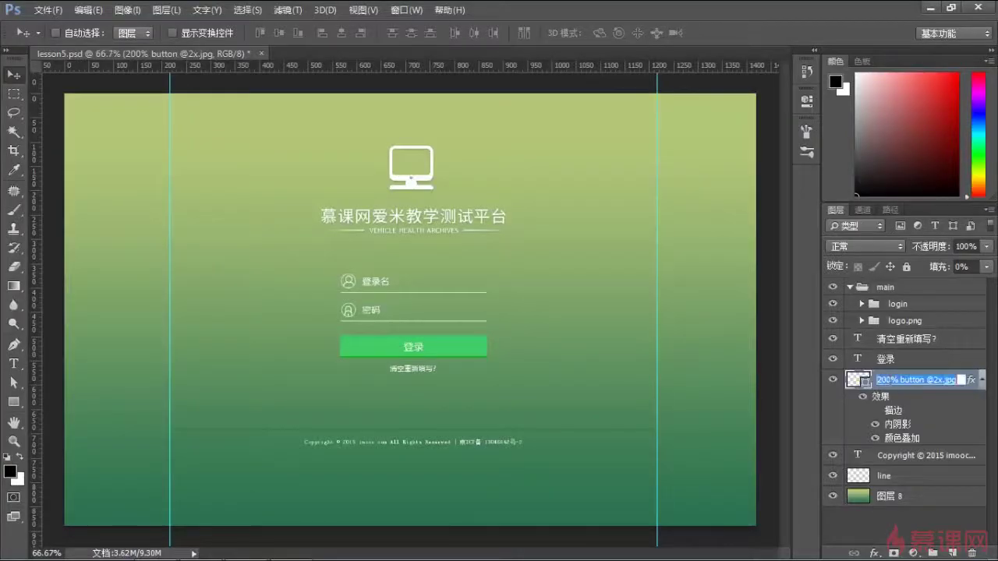
left_click(898, 379)
key("BackSpace")
key("BackSpace")
key("BackSpace")
key("BackSpace")
key("Delete")
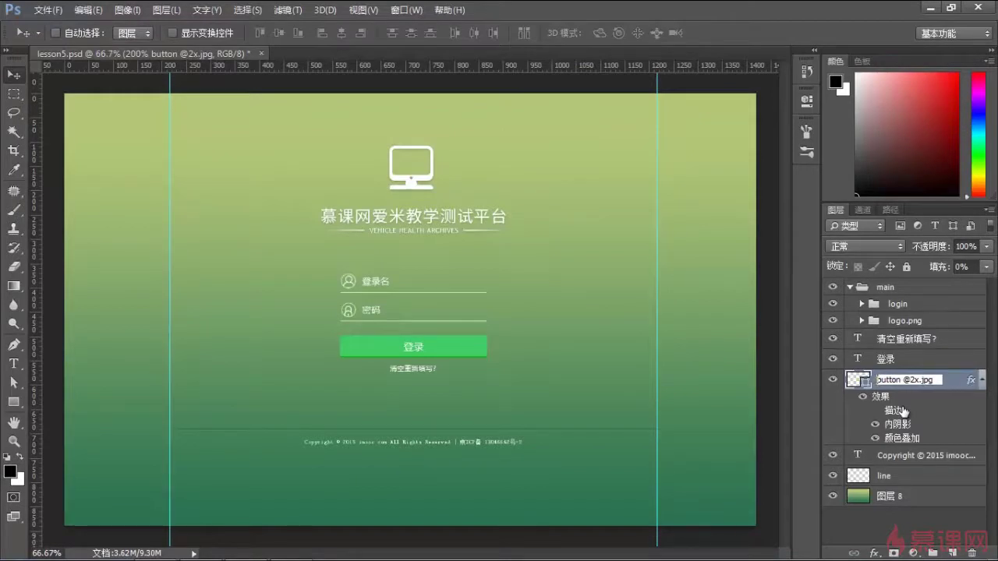
key("BackSpace")
key("BackSpace")
key("BackSpace")
key("BackSpace")
key("Return")
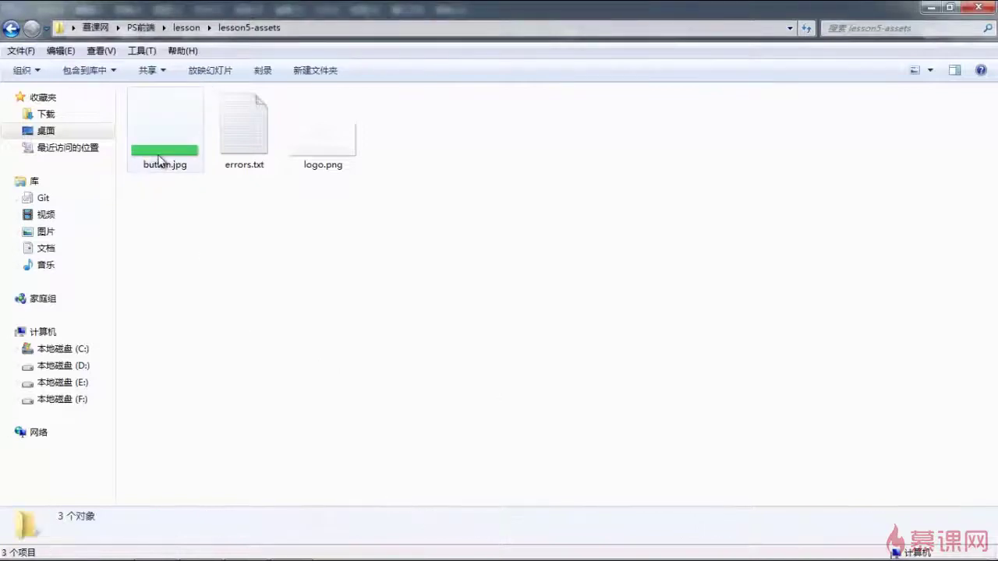
Step: Confirm lesson5-assets holds button.jpg at 302 × 46, 1.08 KB, then begin editing the layer name
left_click(159, 159)
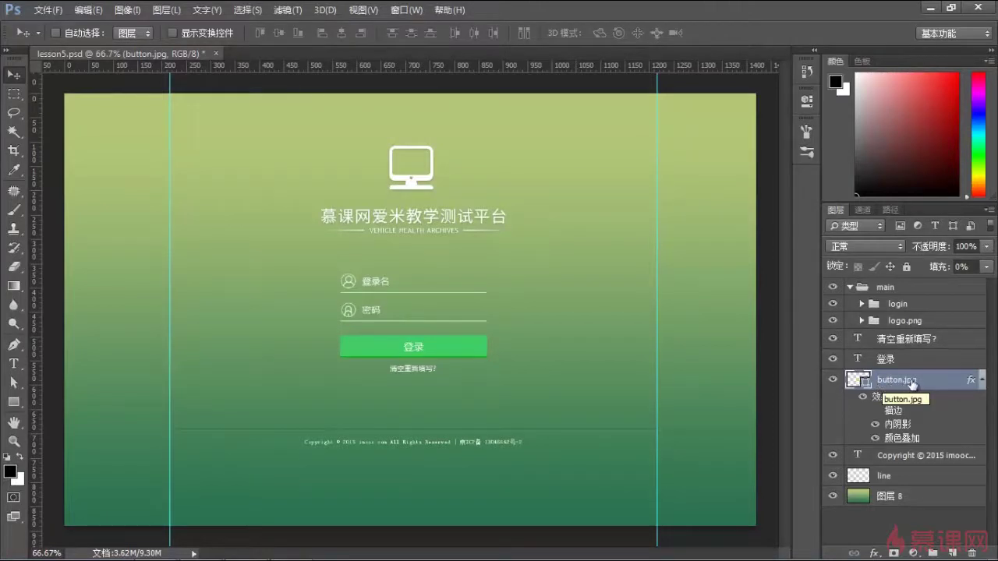
double_click(918, 380)
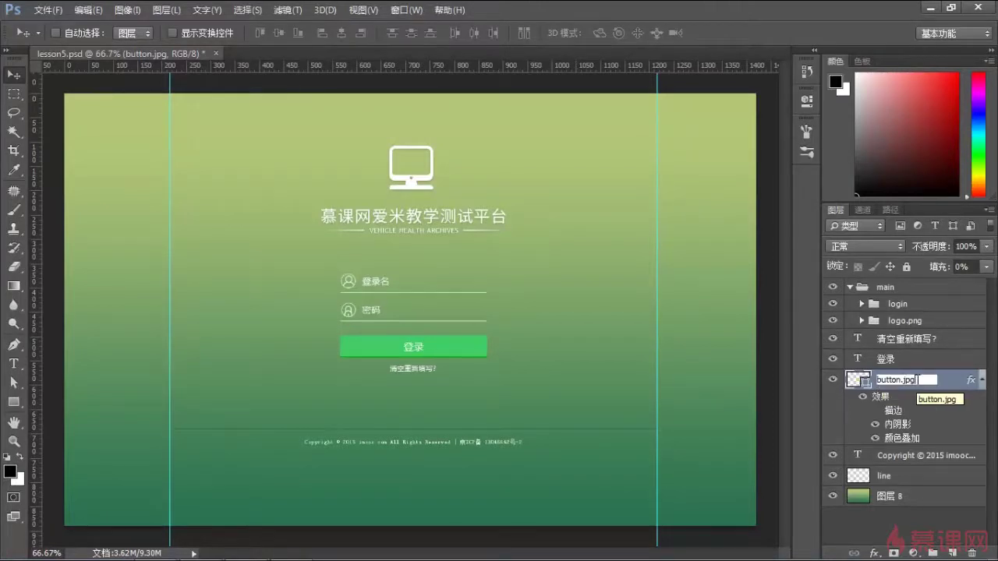
Step: Inspect the exported button.jpg's options and re-edit the button layer's name
left_click(955, 385)
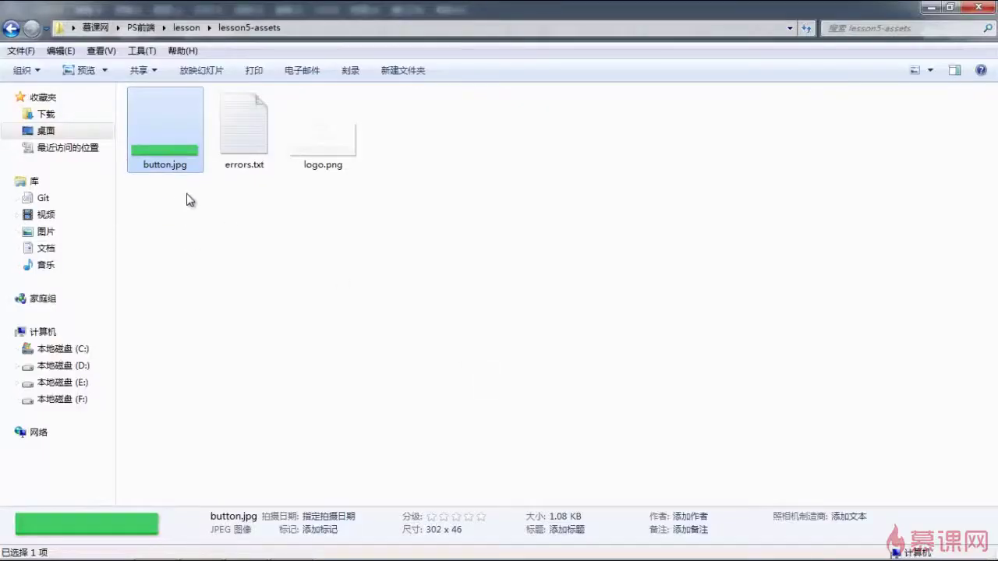
right_click(149, 150)
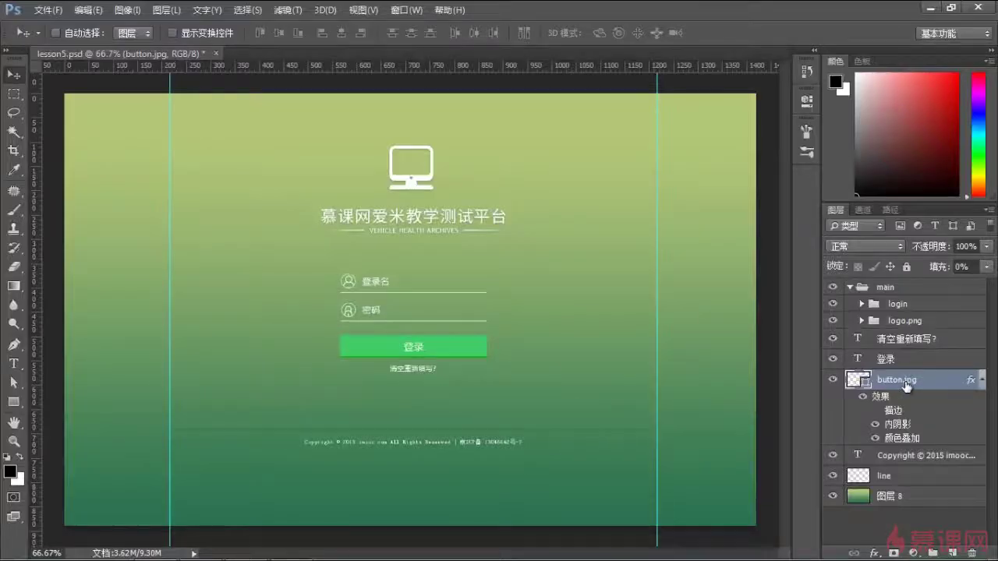
double_click(905, 382)
left_click(923, 380)
key("Return")
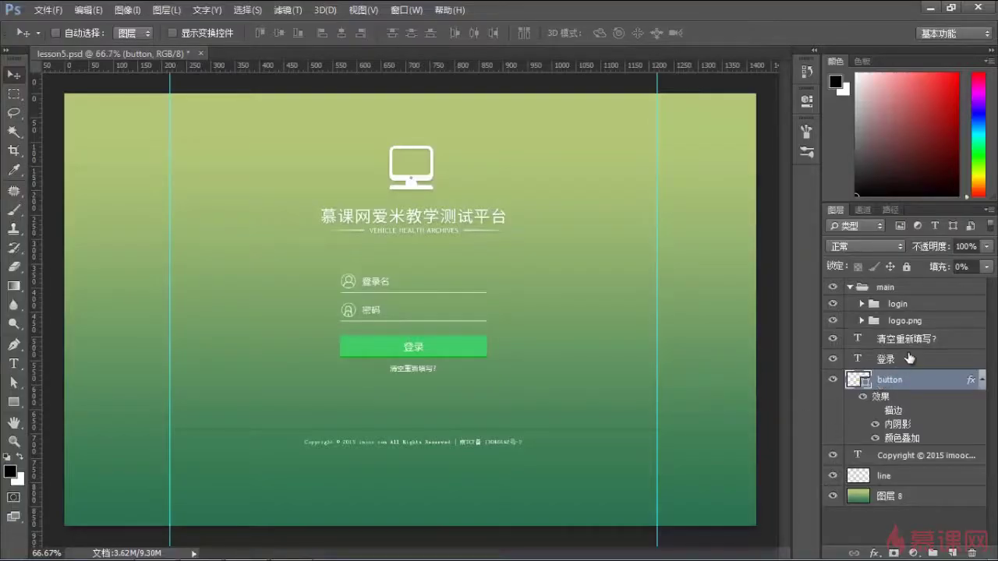
Step: Rename the button layer to button.jpg8 and verify button.jpg shrinks to 800 bytes
double_click(904, 350)
type(".jpg8")
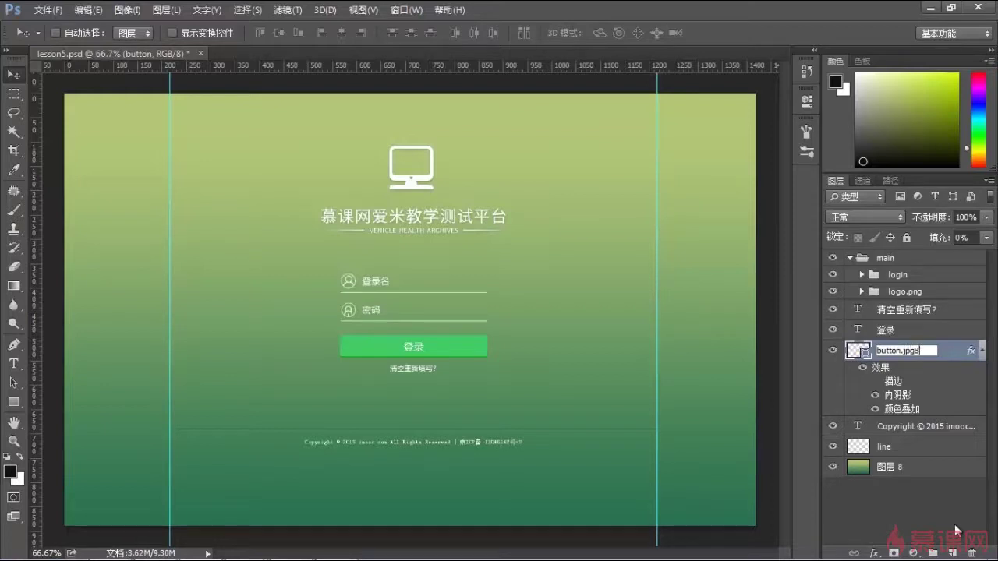
left_click(954, 523)
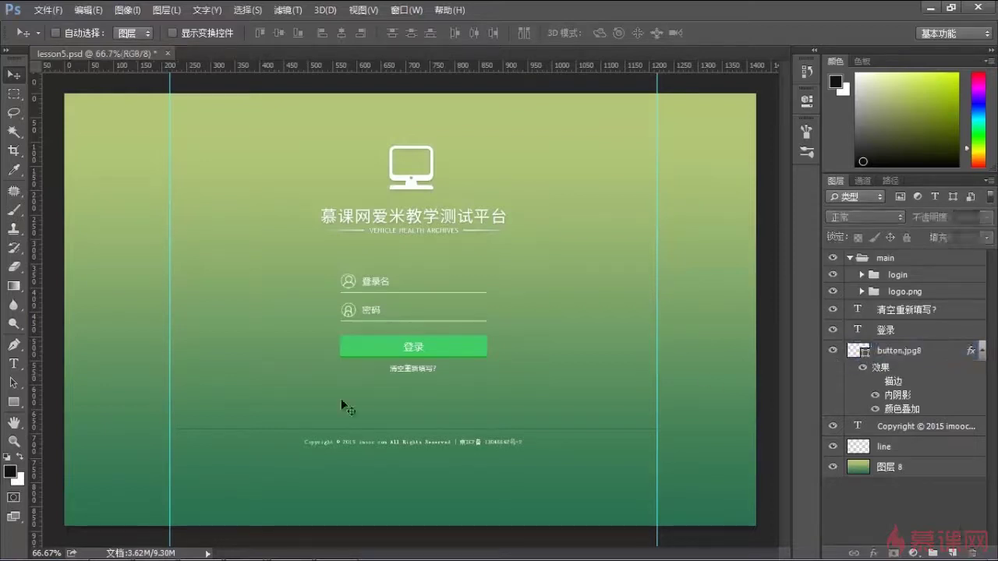
left_click(158, 546)
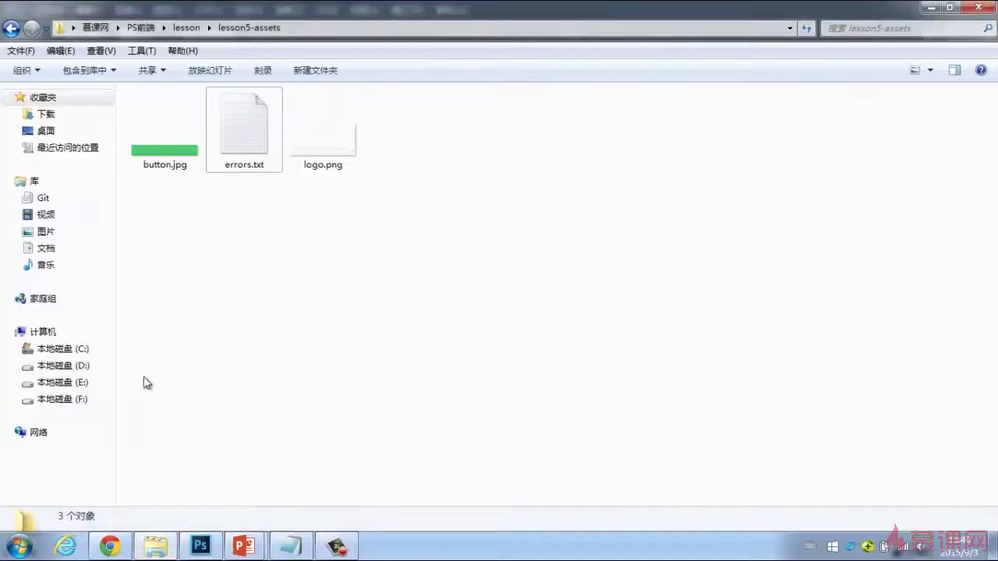
left_click(168, 161)
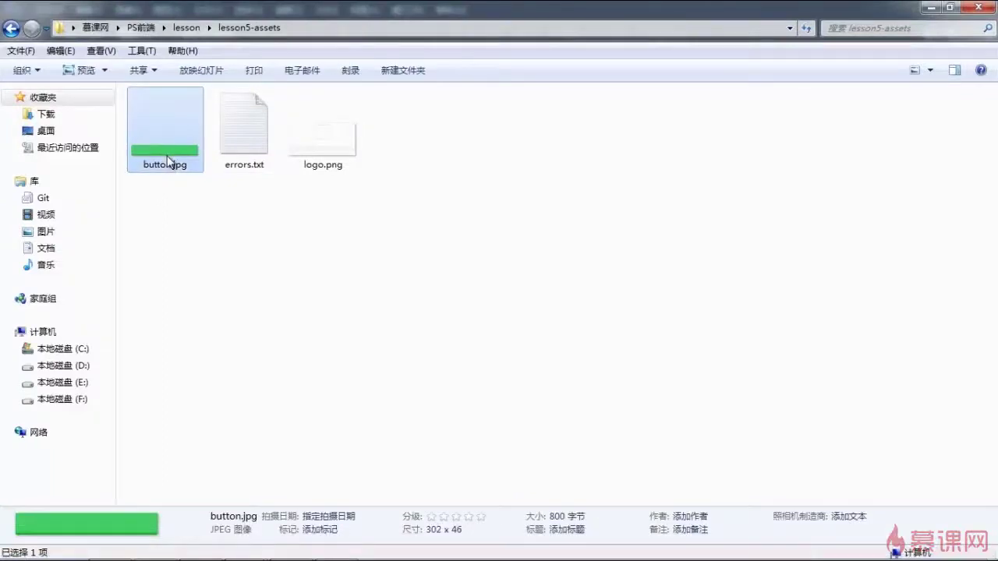
left_click(200, 549)
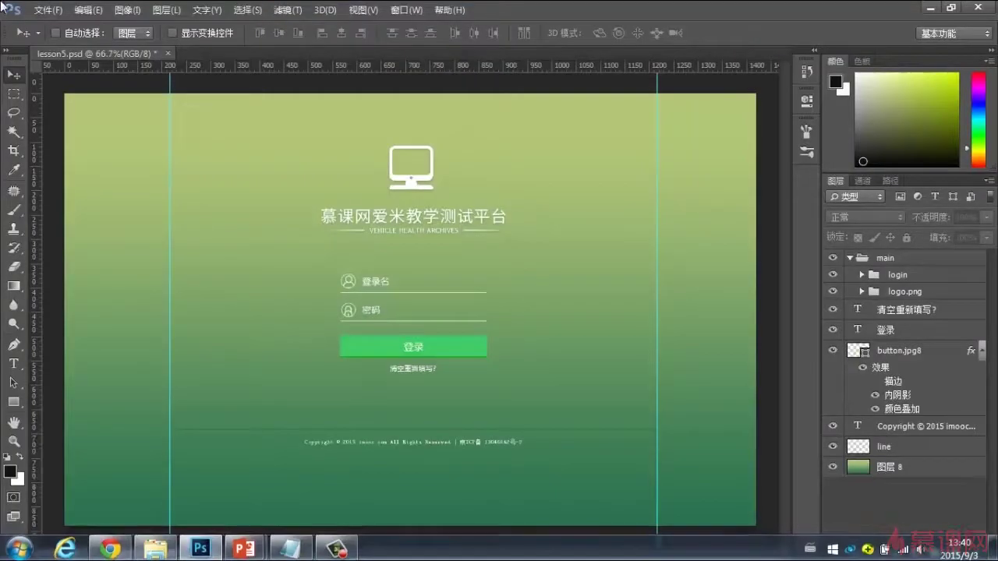
Step: Review JPEG quality options in Save for Web, closing without saving
left_click(57, 11)
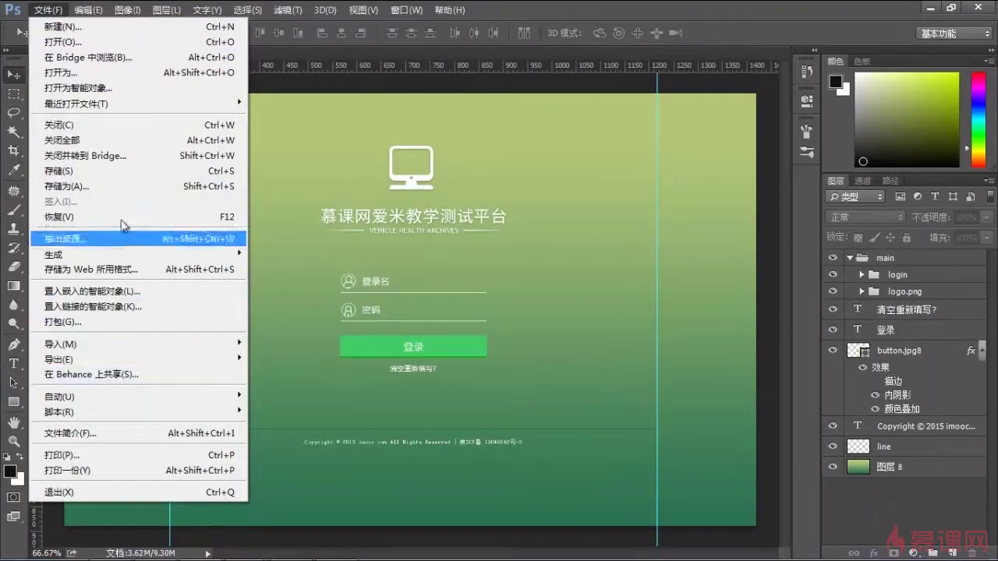
left_click(124, 275)
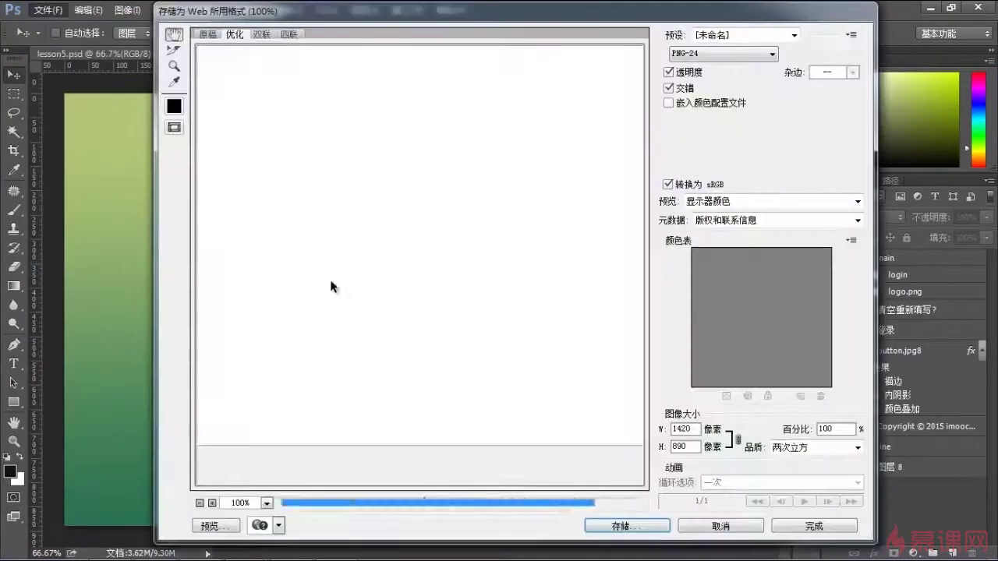
left_click(770, 53)
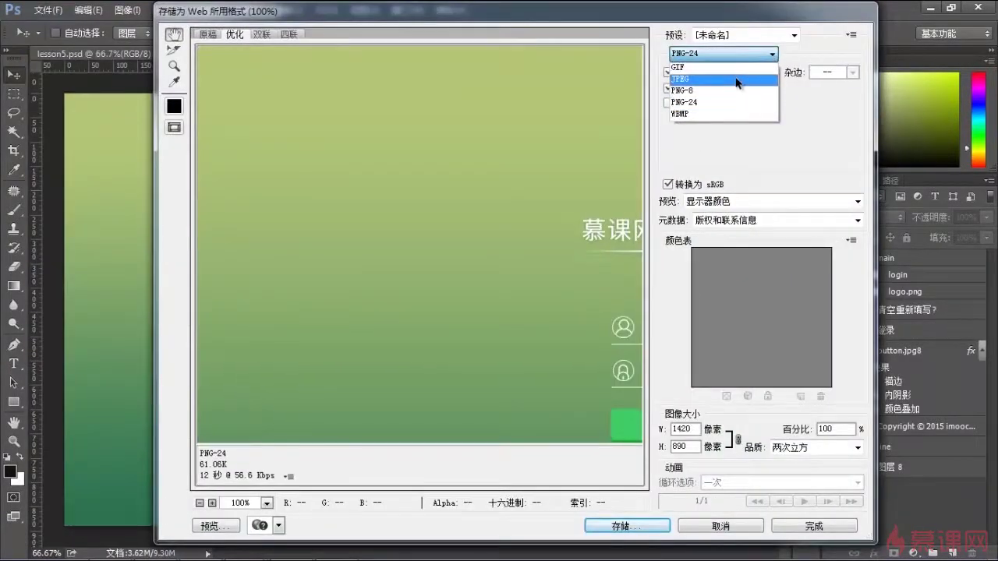
left_click(737, 78)
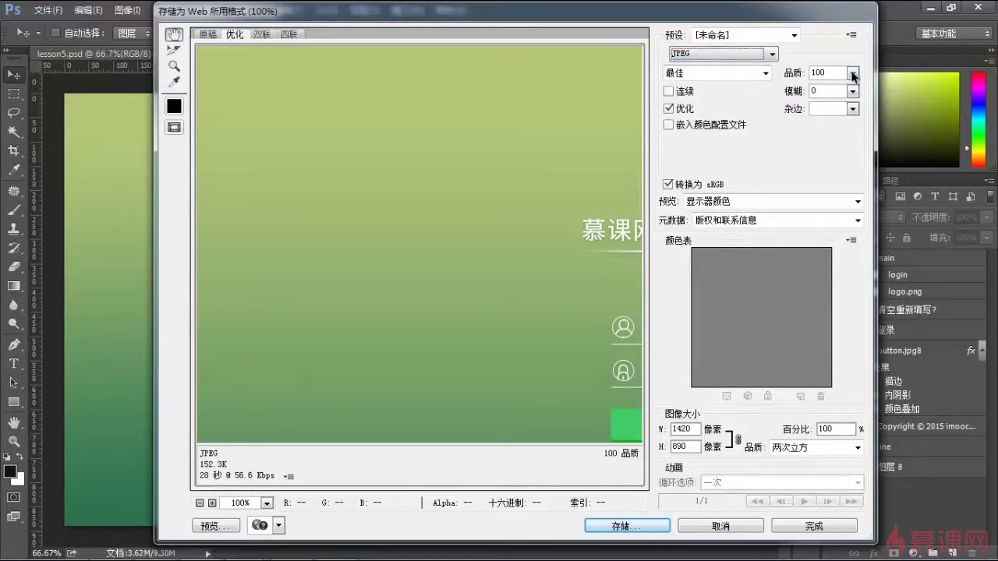
left_click(853, 73)
left_click(783, 155)
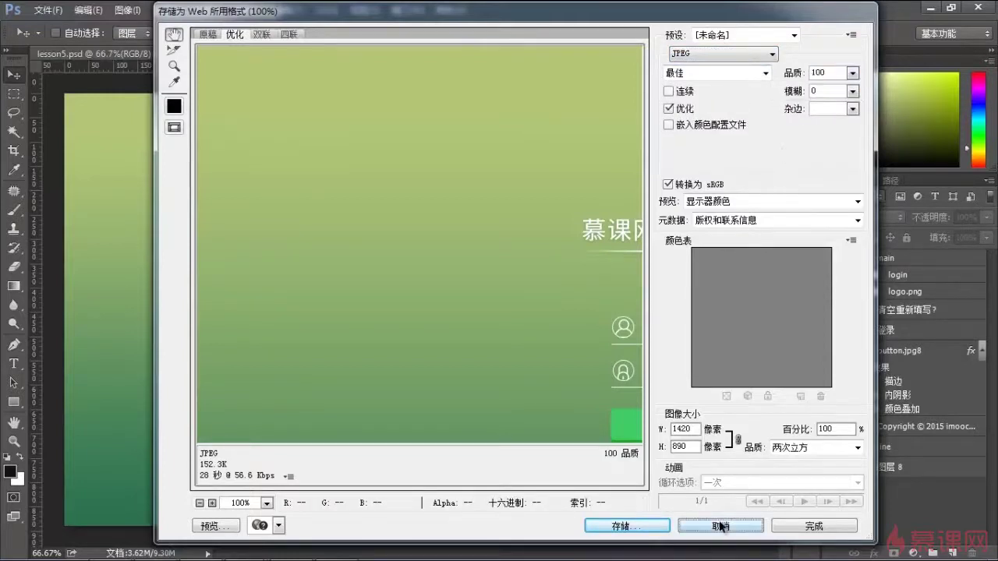
left_click(721, 526)
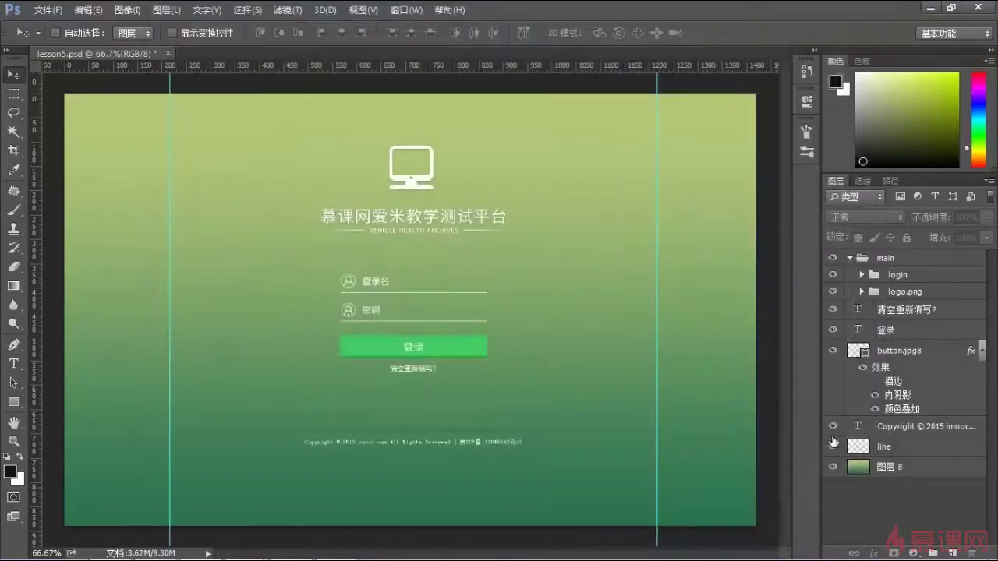
Step: Rename the button.jpg8 layer to button and check button.jpg in lesson5-assets
left_click(911, 355)
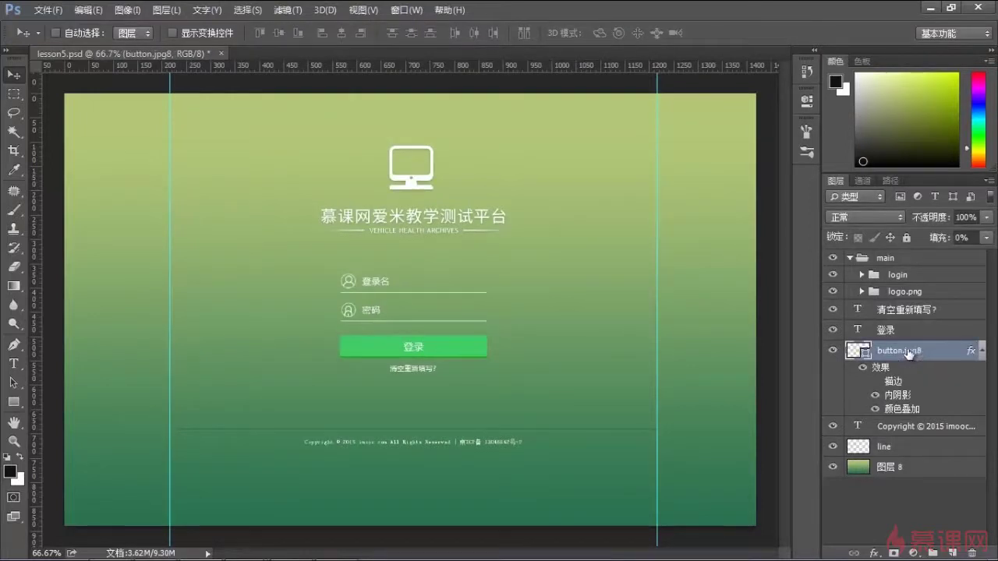
double_click(908, 352)
key("Return")
left_click(160, 545)
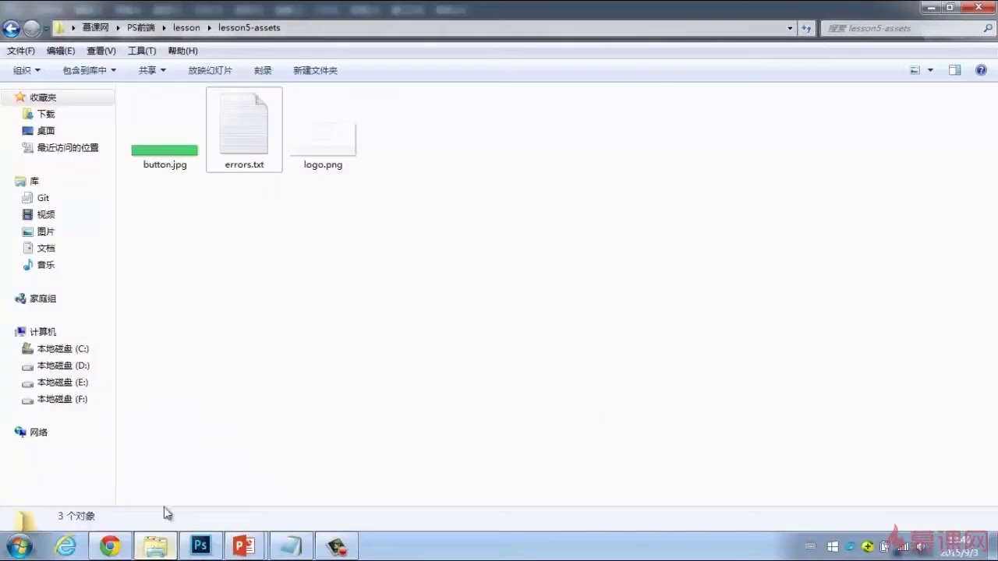
left_click(169, 161)
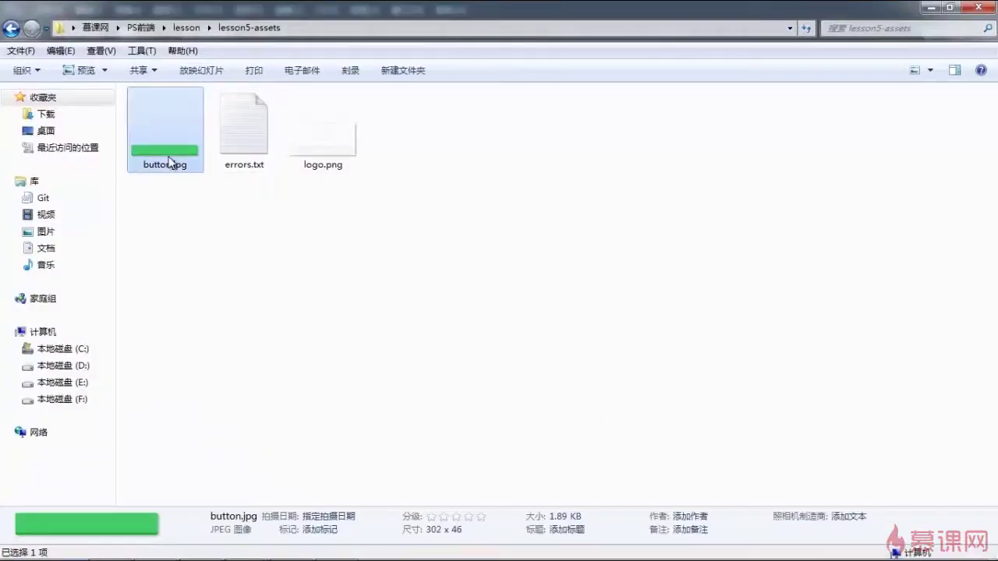
left_click(201, 549)
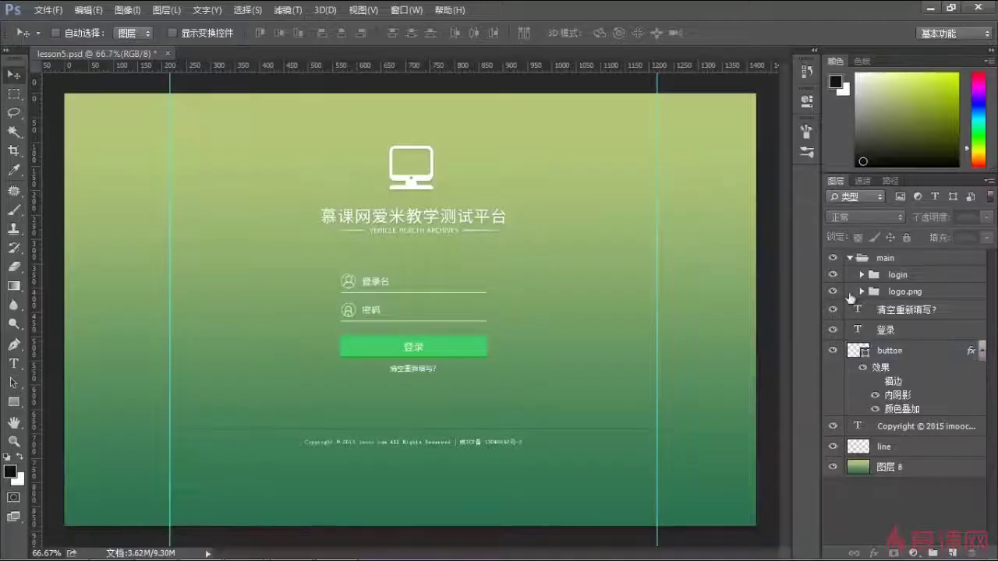
Step: Rename the logo.png layer group to logo.png8
left_click(914, 293)
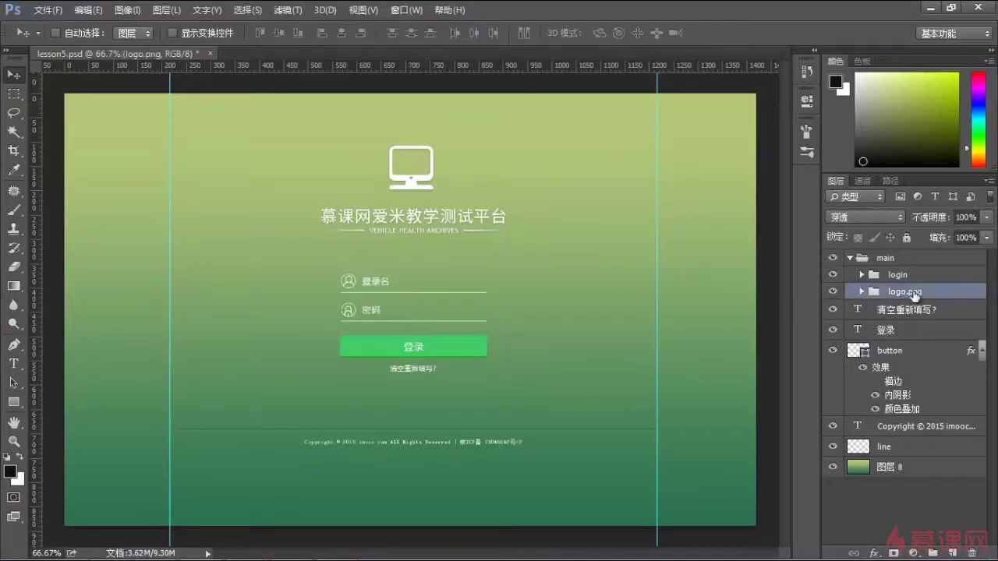
double_click(905, 292)
key("Return")
Step: Preview the exported logo.png in Photo Viewer, then return to Photoshop's Layers panel
left_click(144, 549)
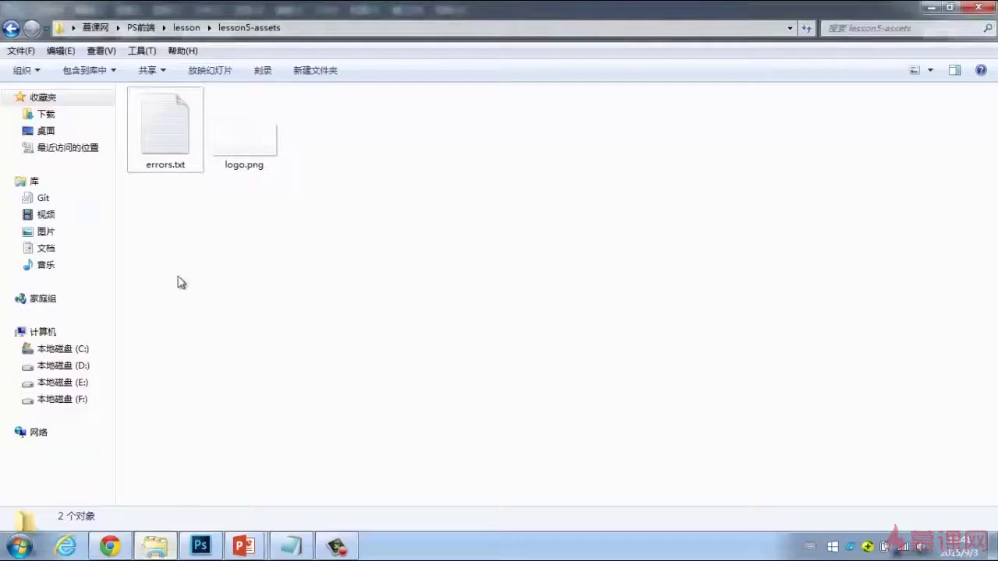
left_click(239, 152)
double_click(238, 151)
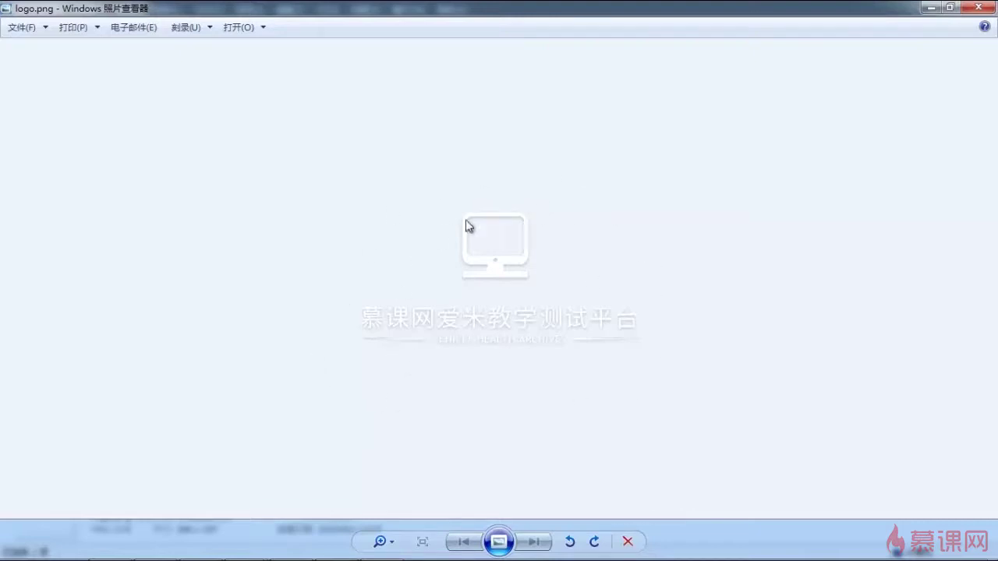
left_click(973, 7)
left_click(637, 205)
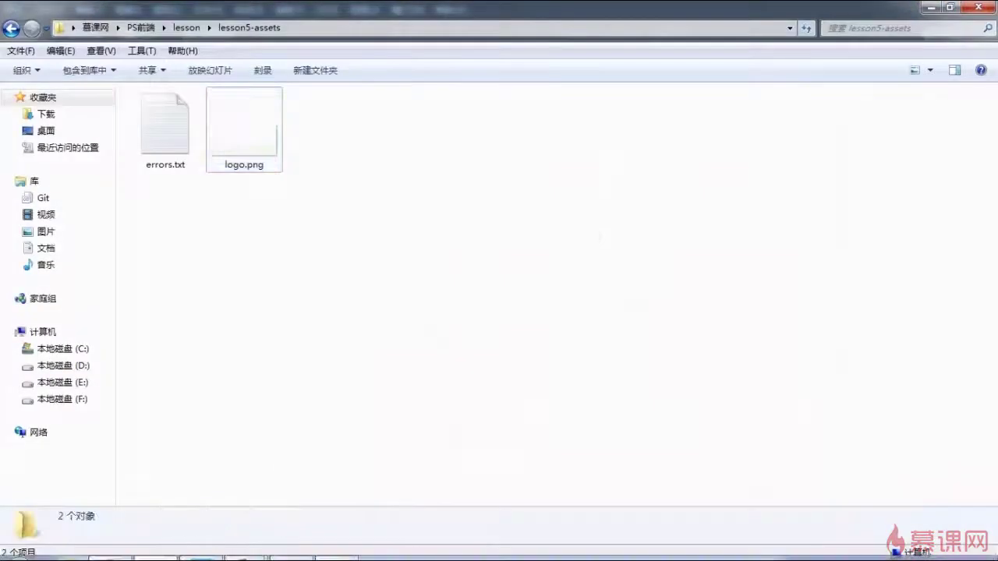
key("alt+Tab")
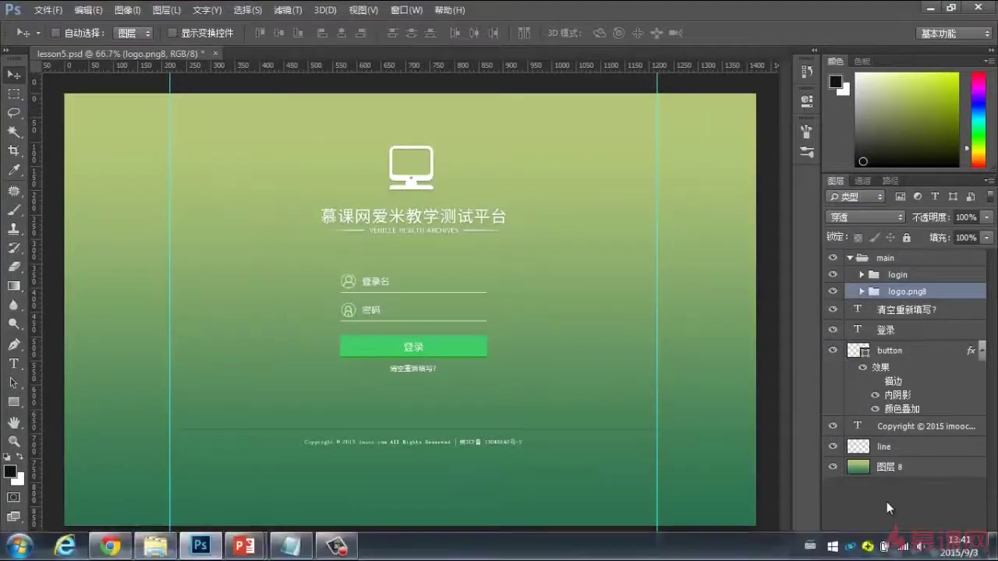
left_click(886, 502)
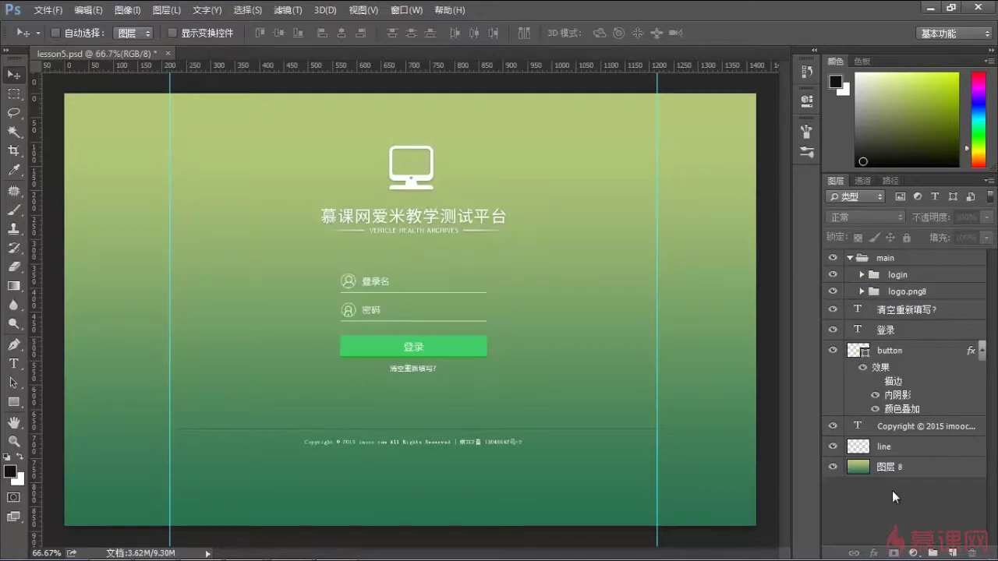
left_click(862, 276)
left_click(861, 277)
Step: Rename the logo.png8 group to logo and its 显示器 layer to 显示器.png
double_click(900, 291)
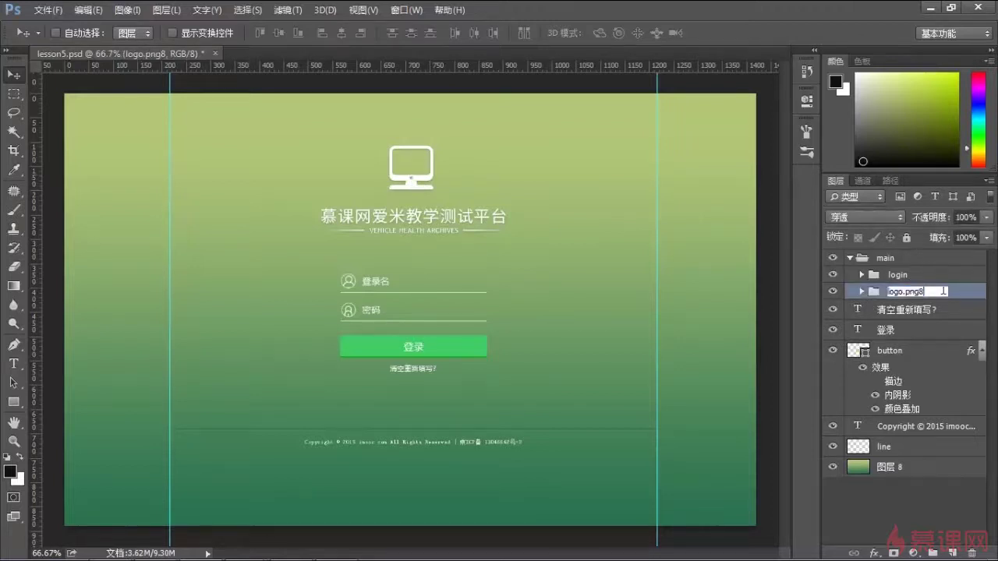
type("logo")
key("Return")
left_click(862, 292)
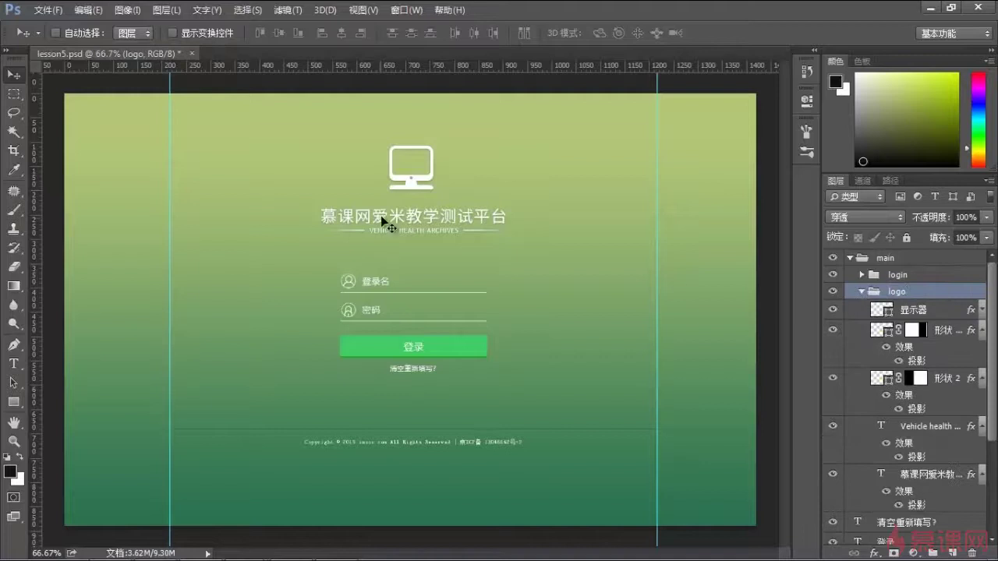
left_click(833, 309)
left_click(832, 309)
left_click(919, 310)
double_click(916, 310)
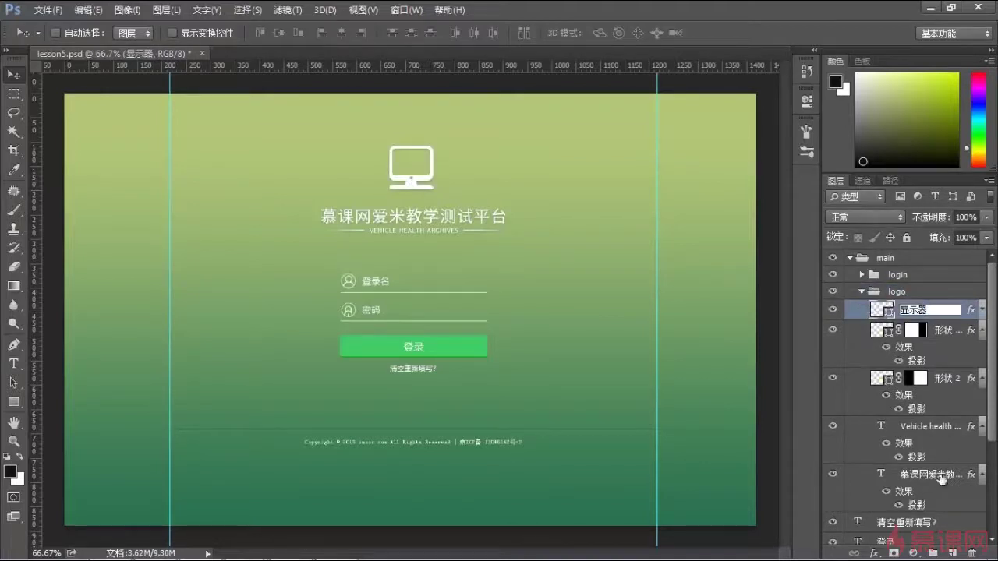
type(".png")
key("Return")
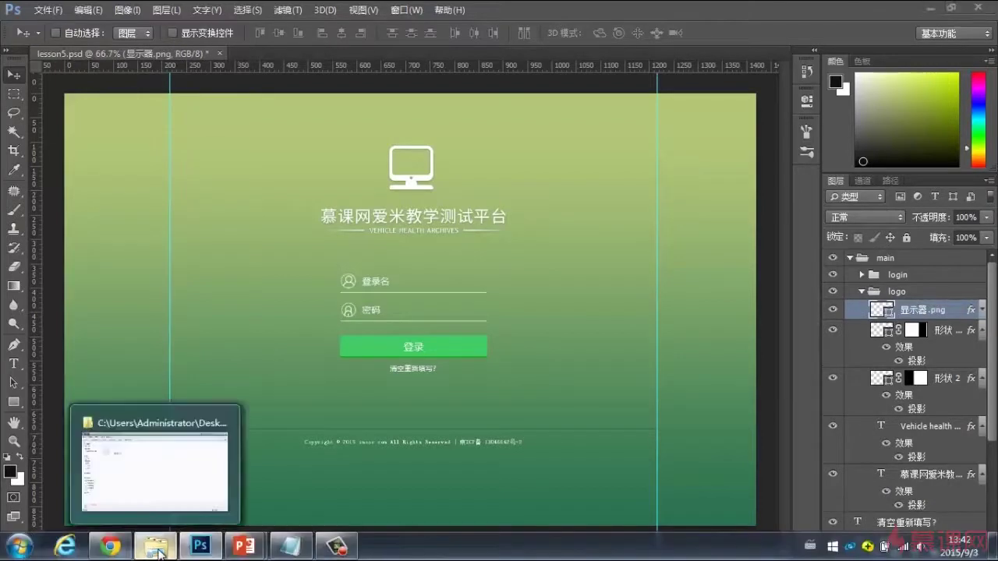
Step: Check the exported 显示器.png in lesson5-assets and show the extended-knowledge PowerPoint slide
mouse_move(155, 545)
left_click(171, 468)
left_click(244, 156)
left_click(292, 307)
key("alt+Tab")
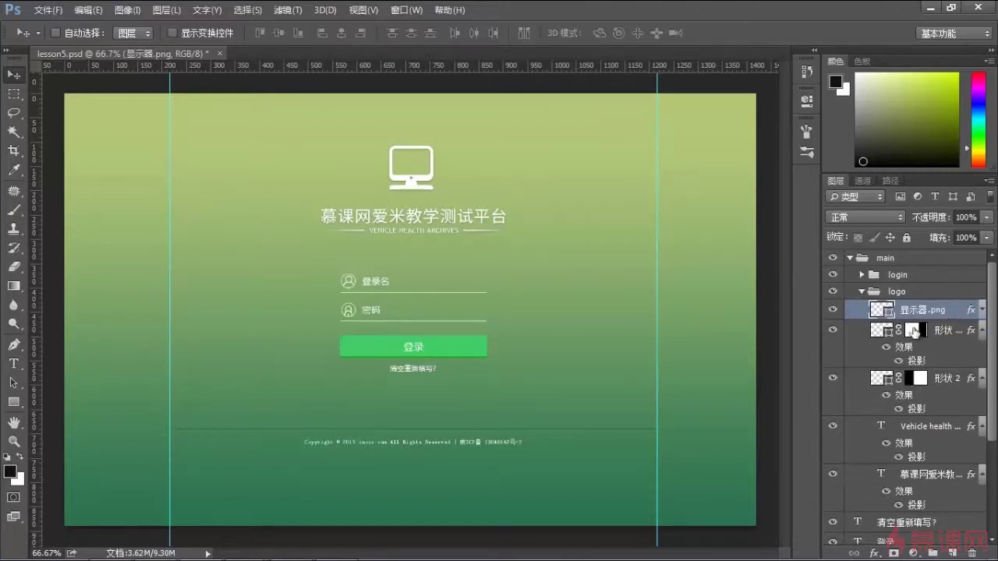
left_click(155, 546)
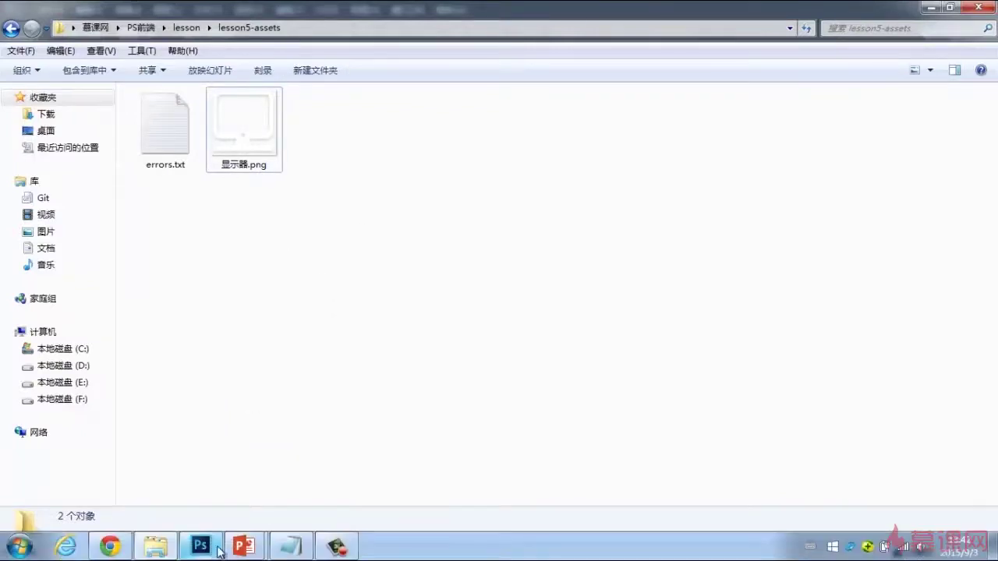
mouse_move(244, 545)
left_click(305, 470)
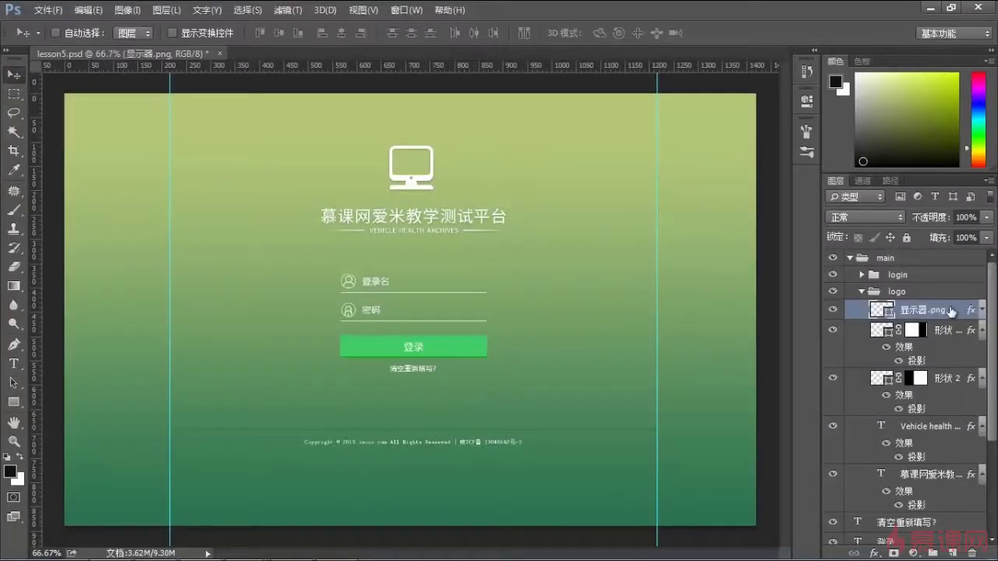
Step: Rename the logo group to logo.svg and verify logo.svg in lesson5-assets
left_click(945, 309)
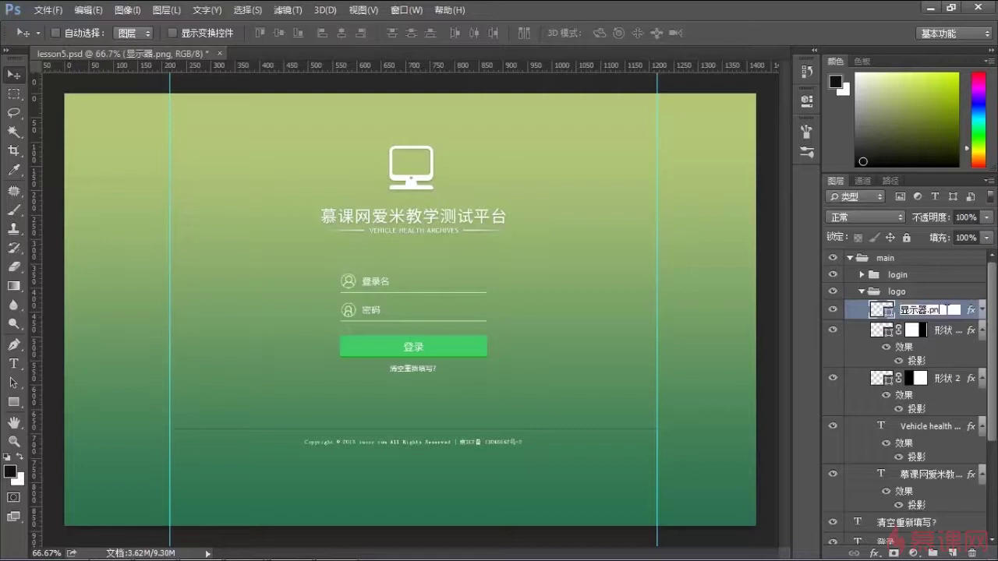
left_click(878, 289)
left_click(861, 293)
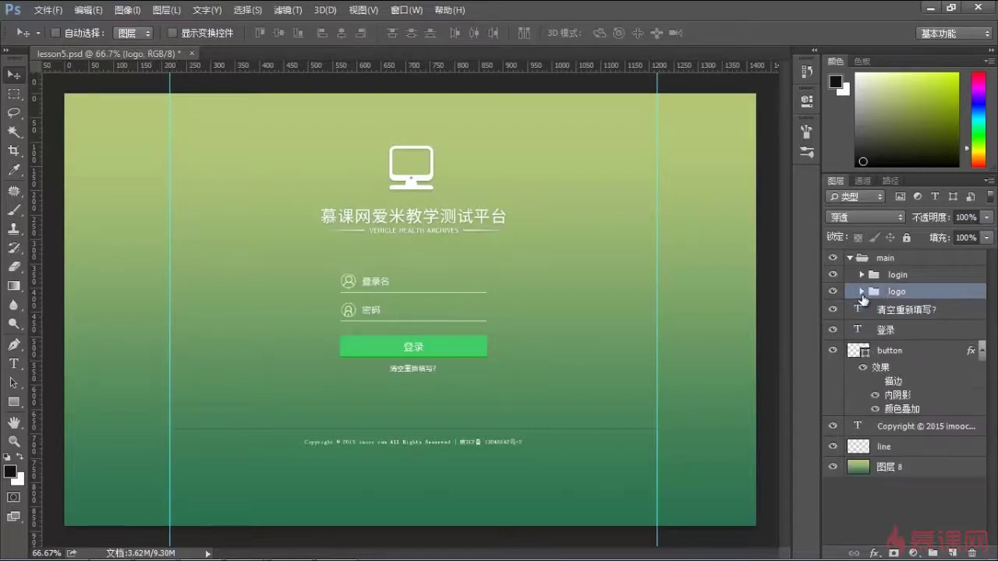
double_click(911, 291)
type(".svg")
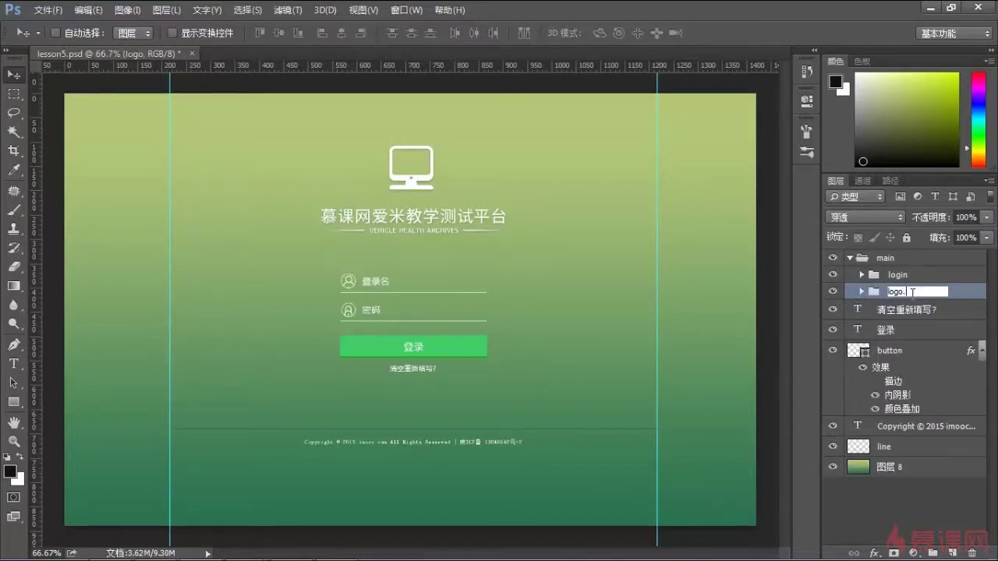
key("Return")
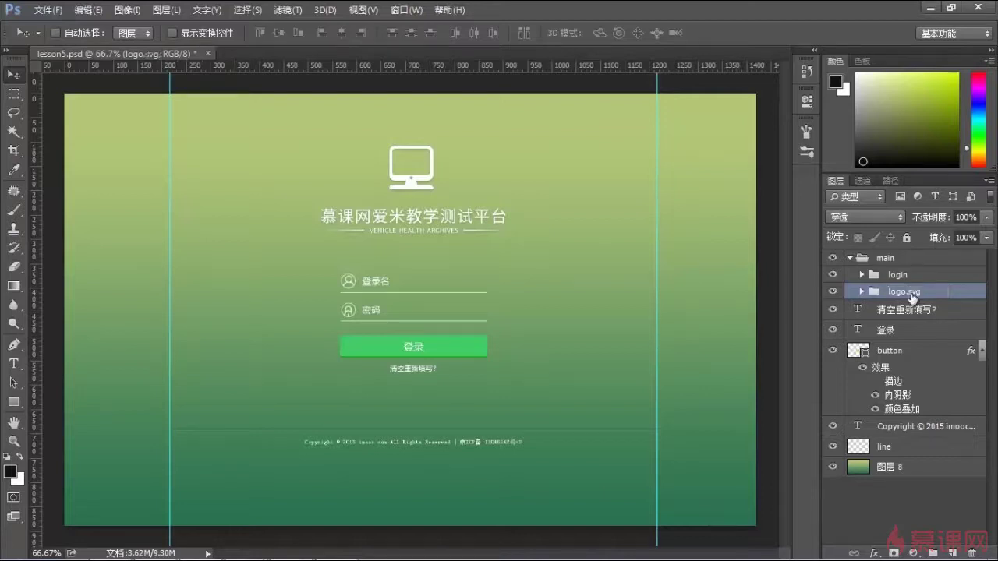
left_click(150, 553)
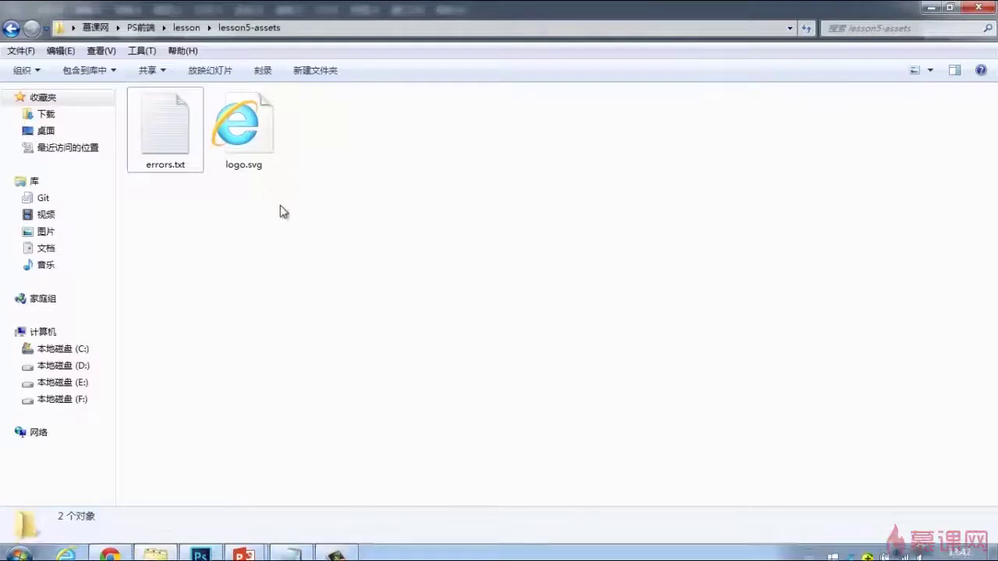
left_click(259, 139)
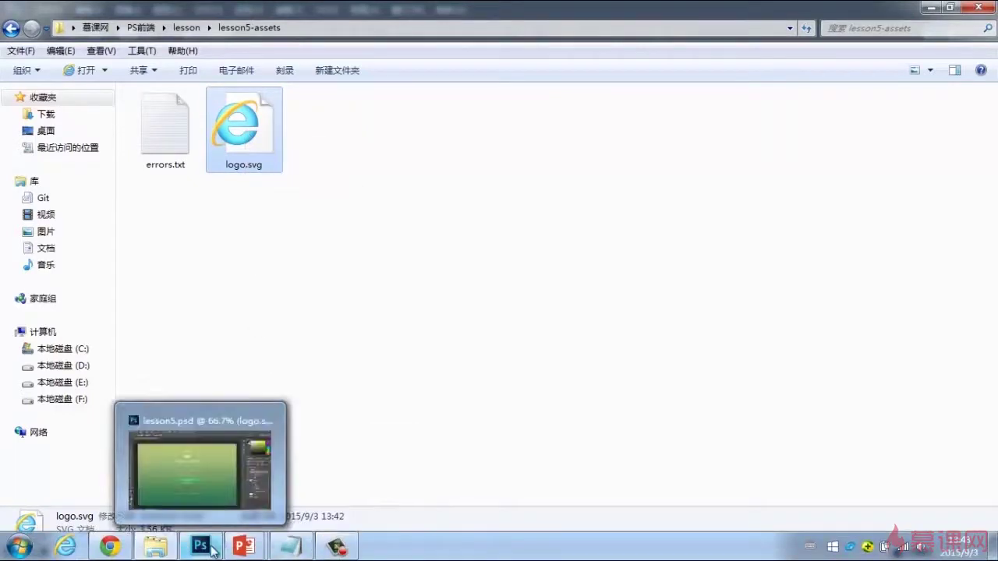
left_click(201, 546)
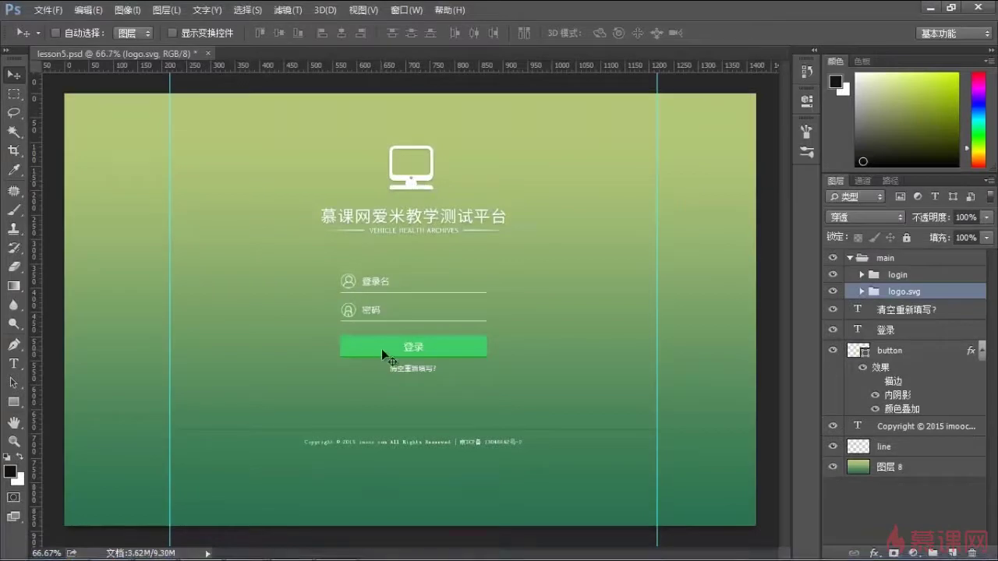
Step: Rename the button layer to button.svg and go to the assets folder
left_click(906, 352)
double_click(903, 353)
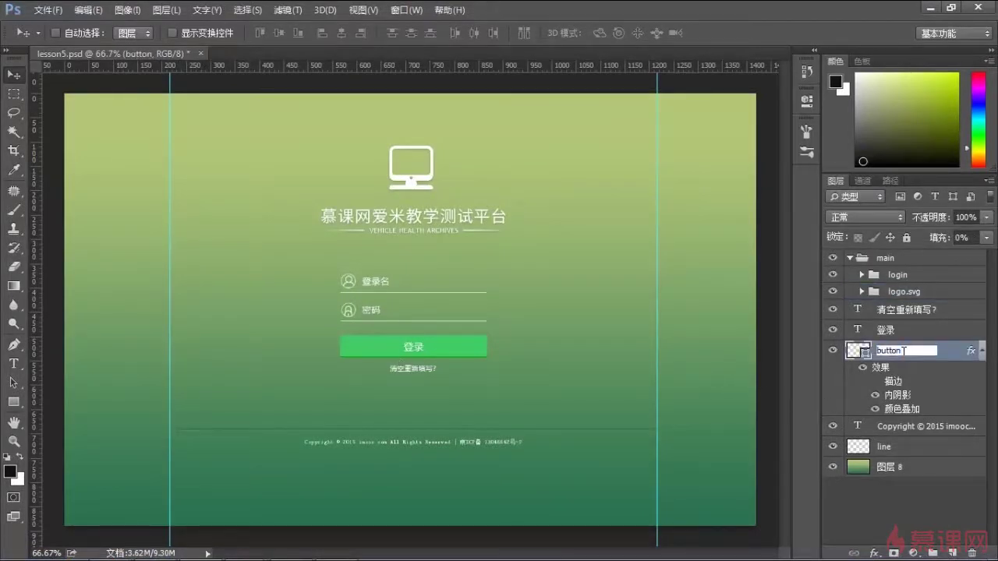
type(".svg")
key("Return")
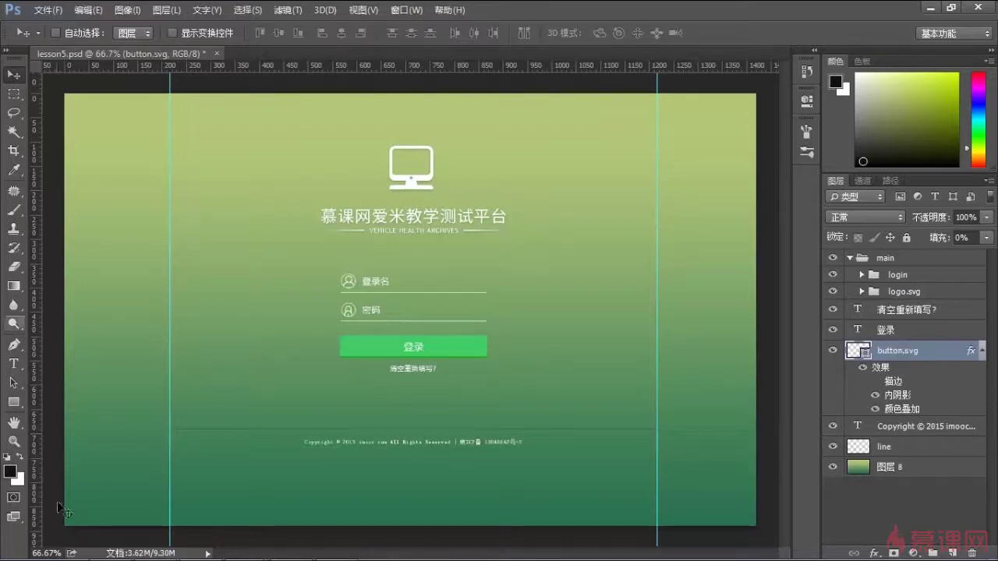
key("alt+Tab")
left_click(230, 424)
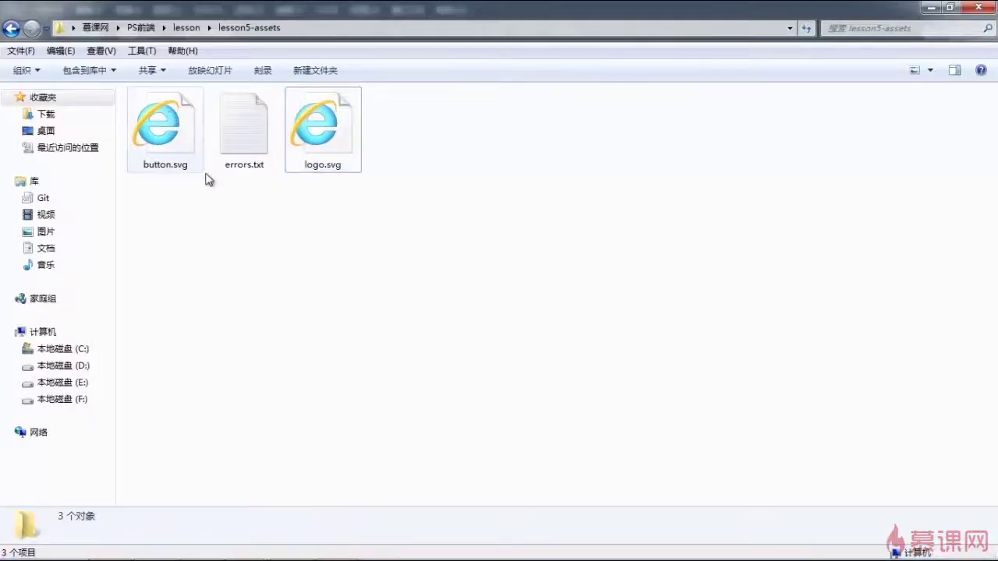
Step: Preview logo.svg in Internet Explorer, close it, then open button.svg, which appears blank
double_click(340, 139)
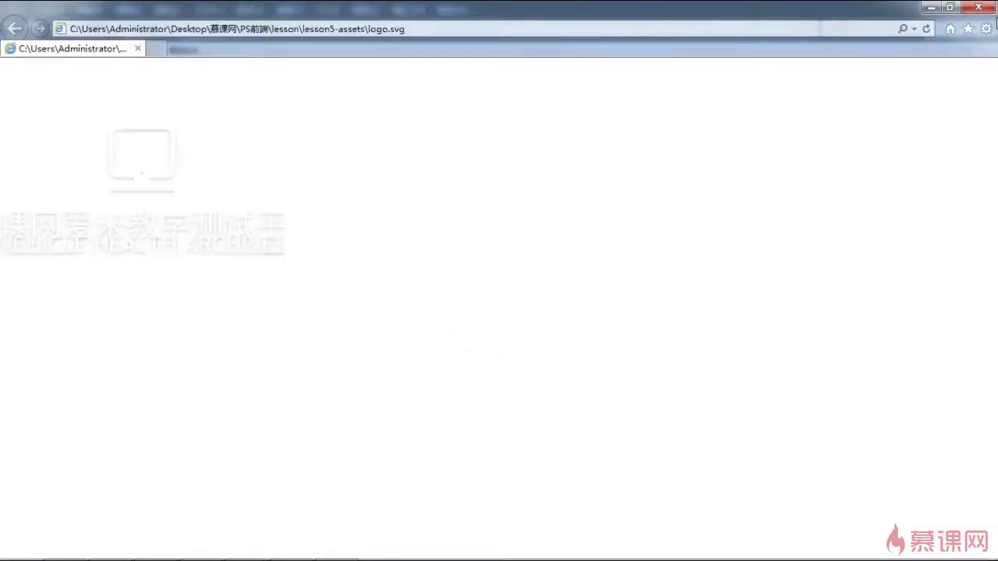
key("alt+F4")
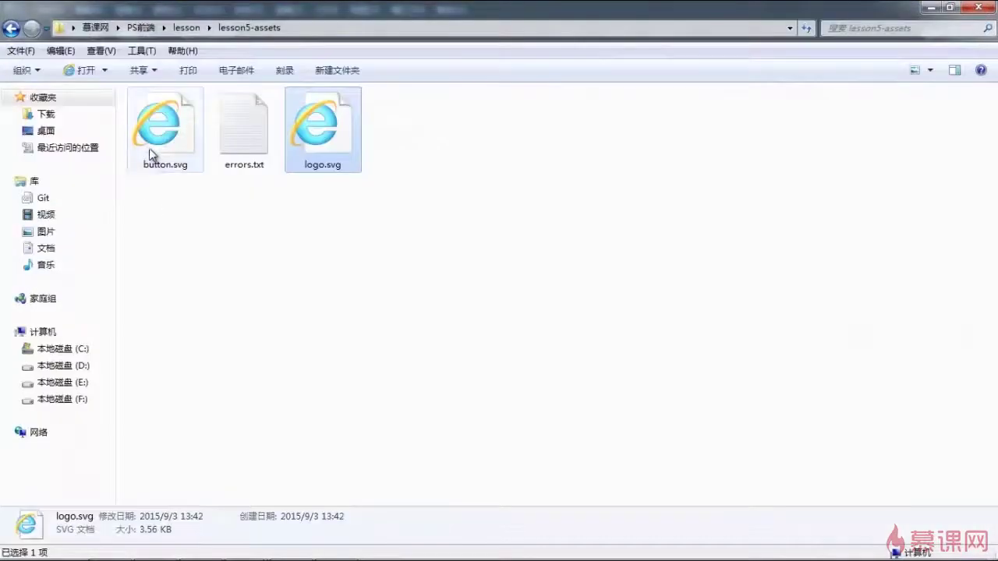
double_click(149, 148)
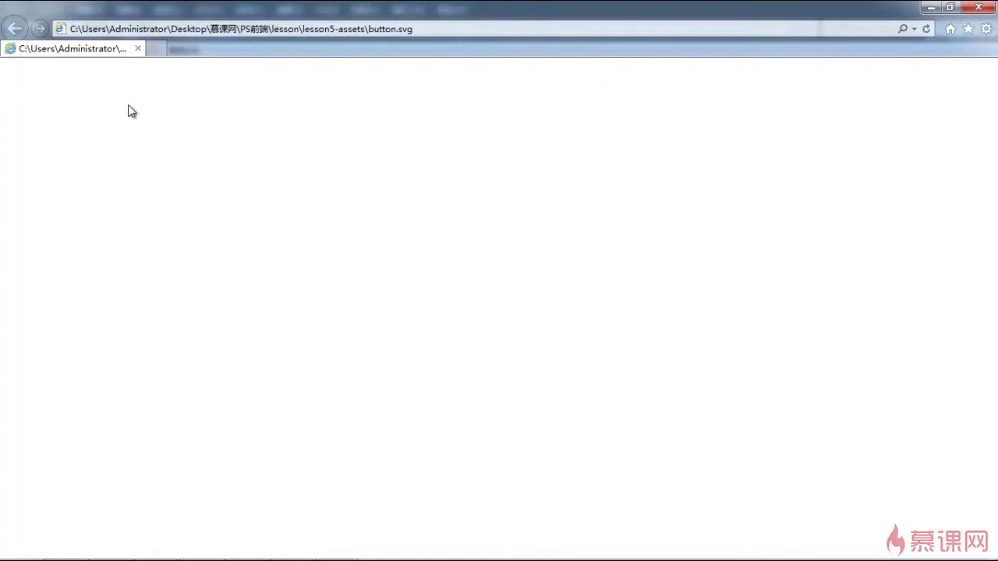
Step: Open button.svg in Sublime Text 2 to view its SVG markup and filter definitions
left_click(990, 7)
right_click(158, 117)
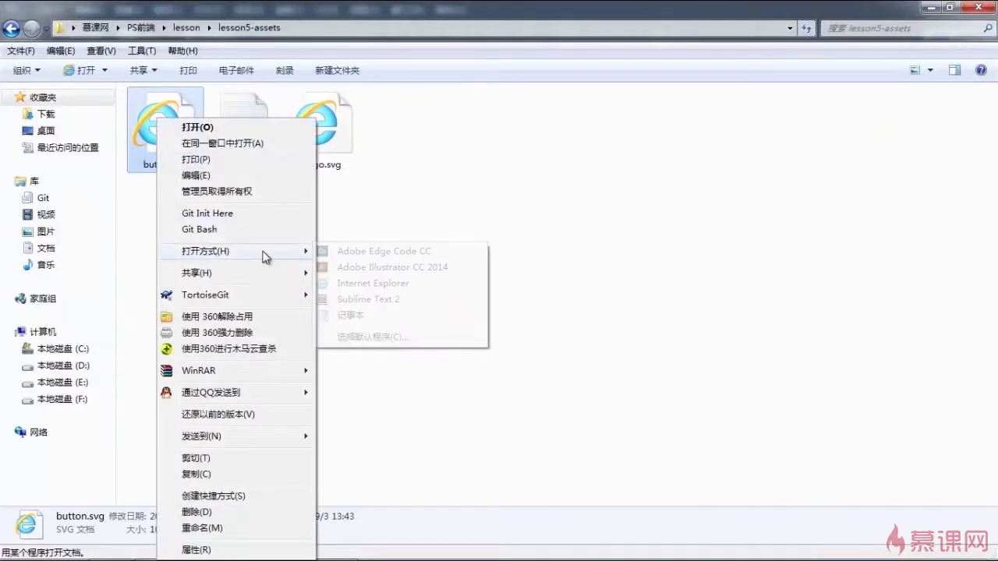
left_click(380, 299)
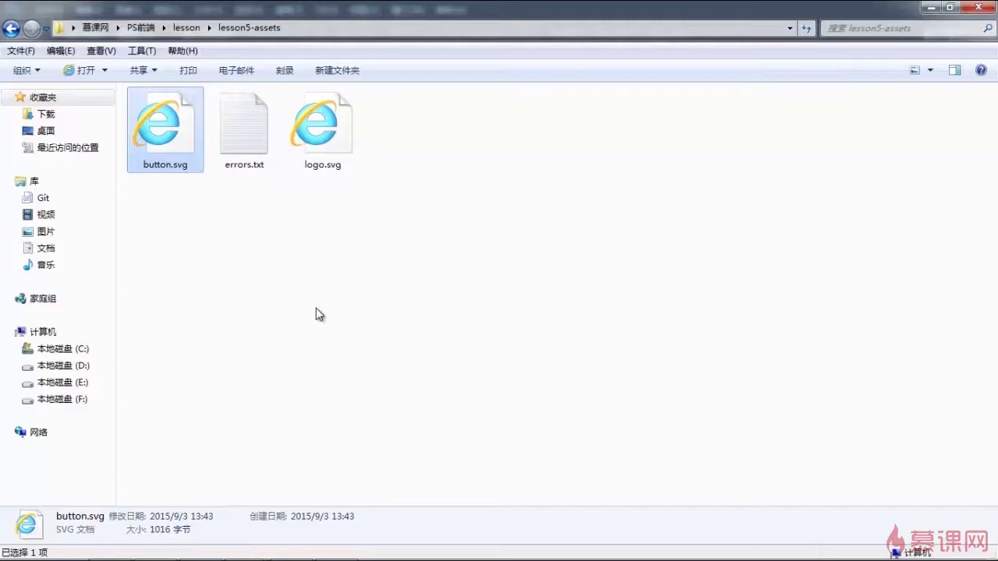
scroll(259, 250, "down", 2)
scroll(316, 288, "up", 2)
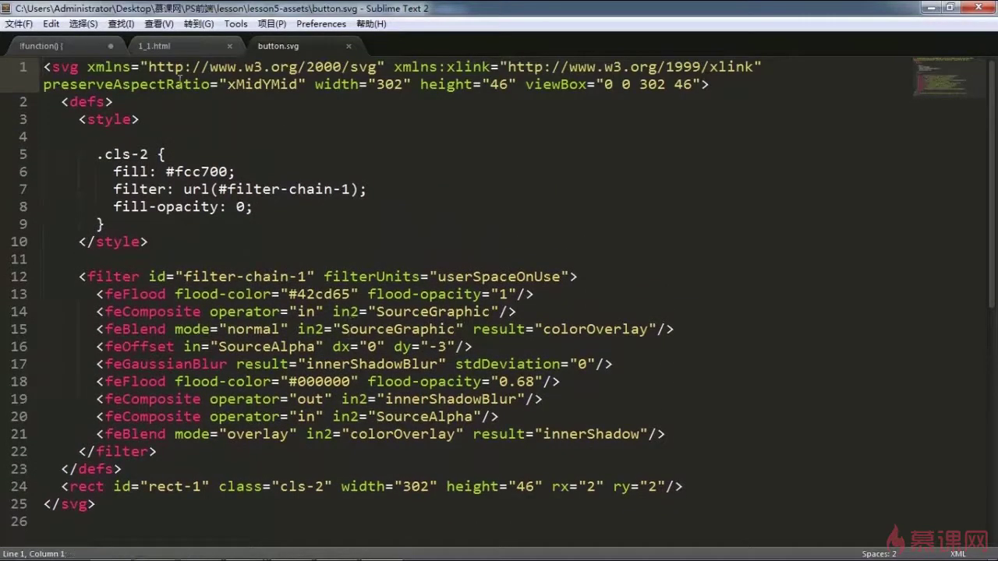
Step: Review button.svg's feFlood colours #000000 and #42cd65 in the SVG code
scroll(109, 304, "down", 1)
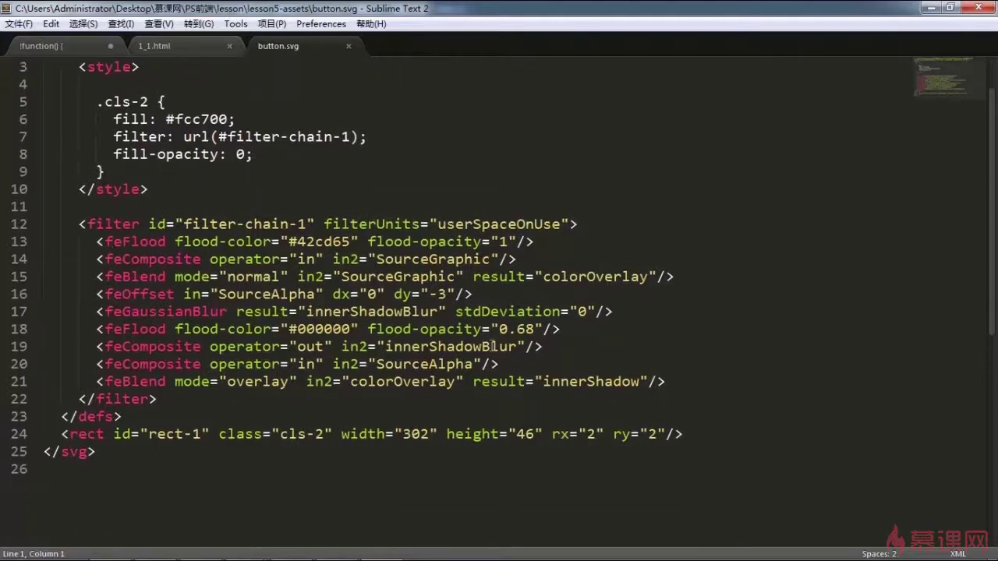
double_click(327, 328)
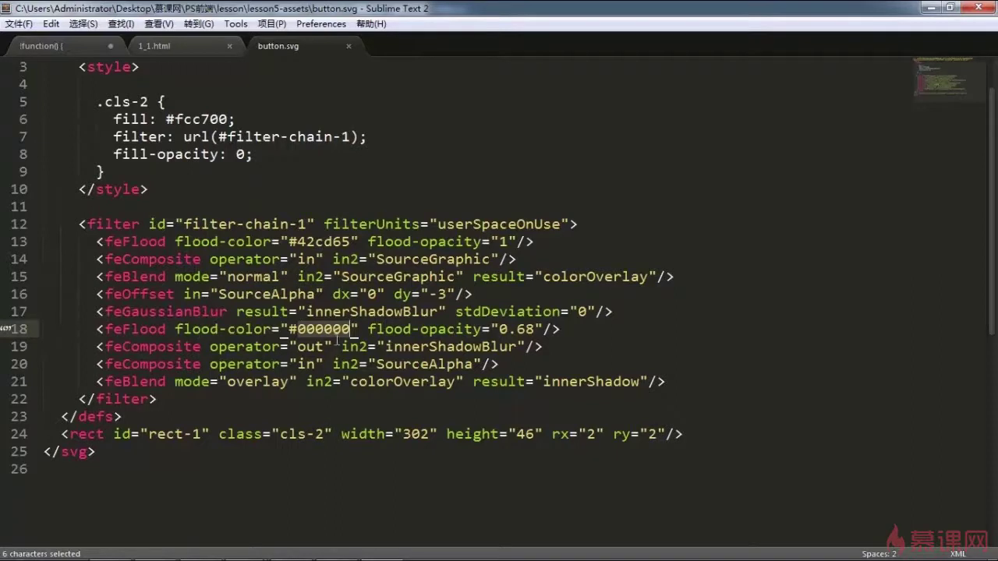
left_click(545, 369)
double_click(322, 242)
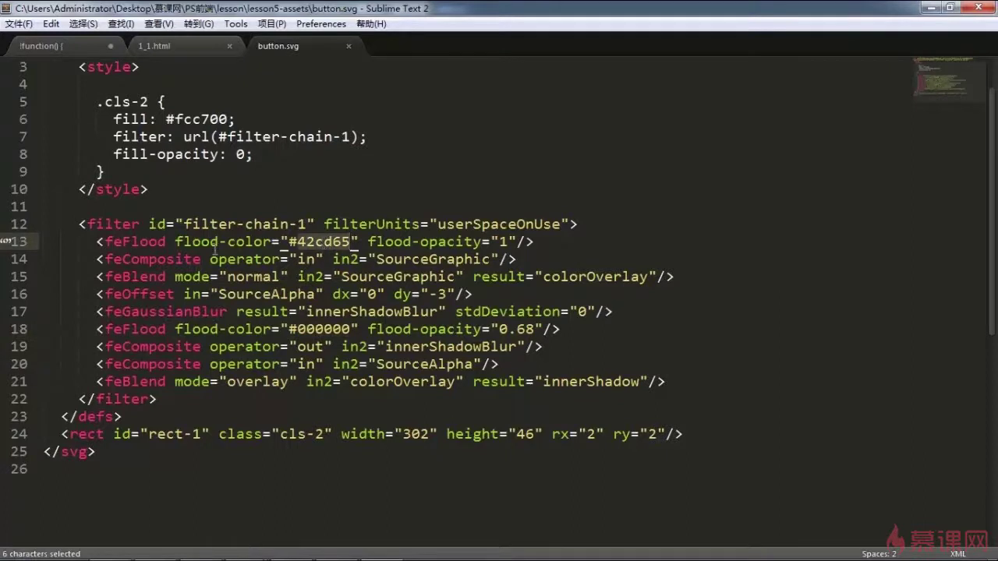
double_click(122, 242)
Step: Deselect the button.svg layer in Photoshop, then select logo.svg in the lesson5-assets folder
left_click(246, 545)
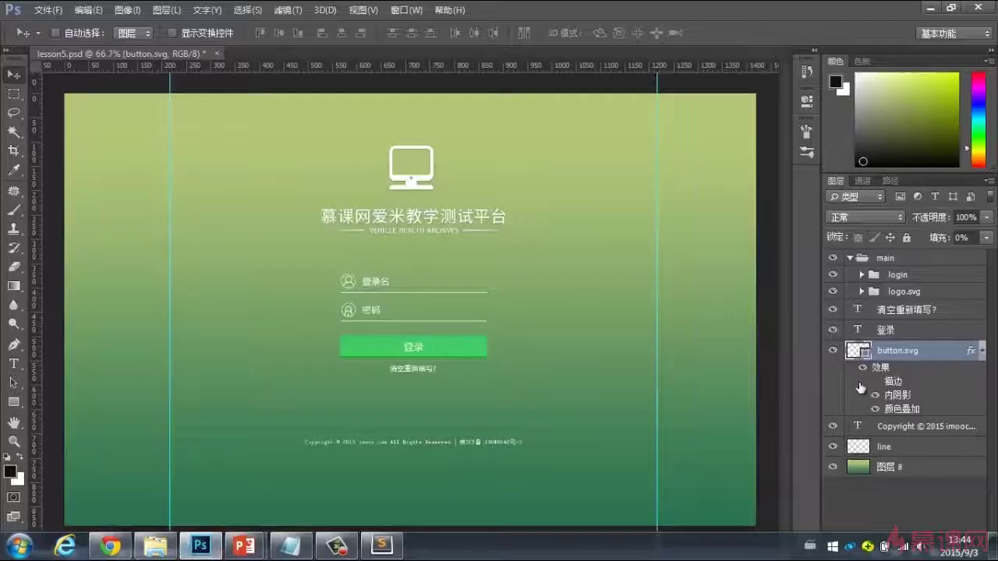
left_click(876, 352, "ctrl")
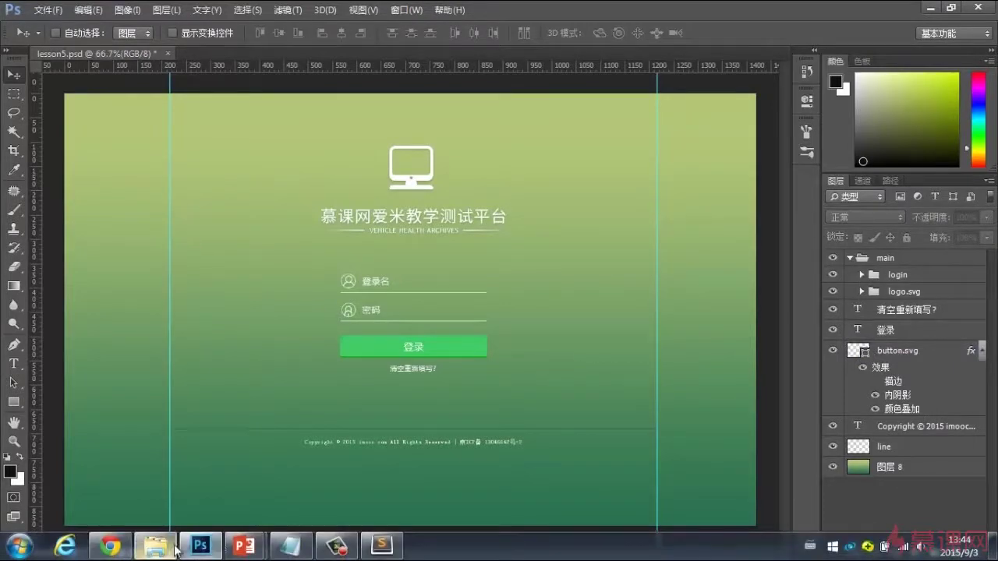
left_click(156, 546)
left_click_drag(320, 136, 364, 550)
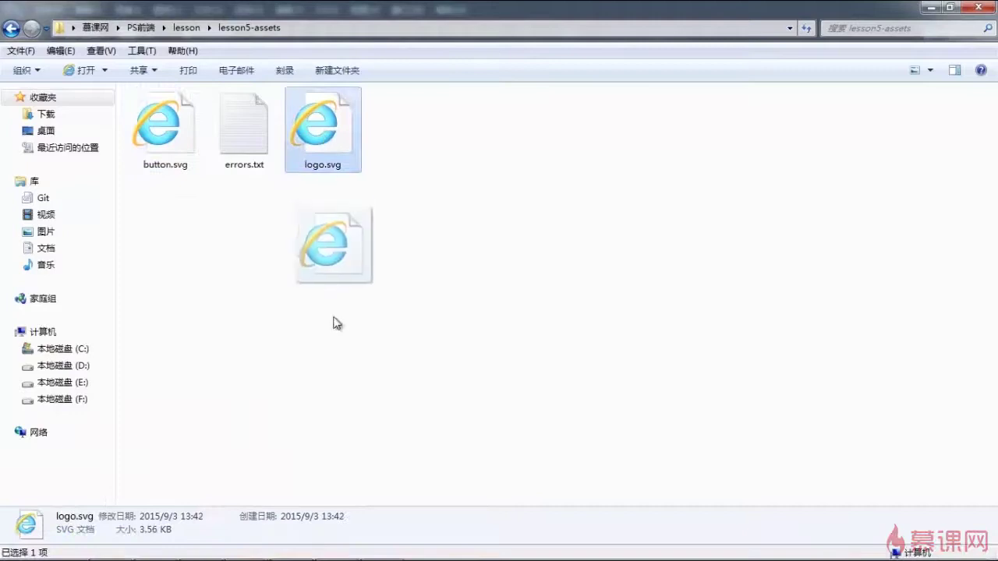
Step: Open logo.svg in Sublime Text 2 and scroll through its styles, filter and paths
right_click(355, 125)
left_click(556, 299)
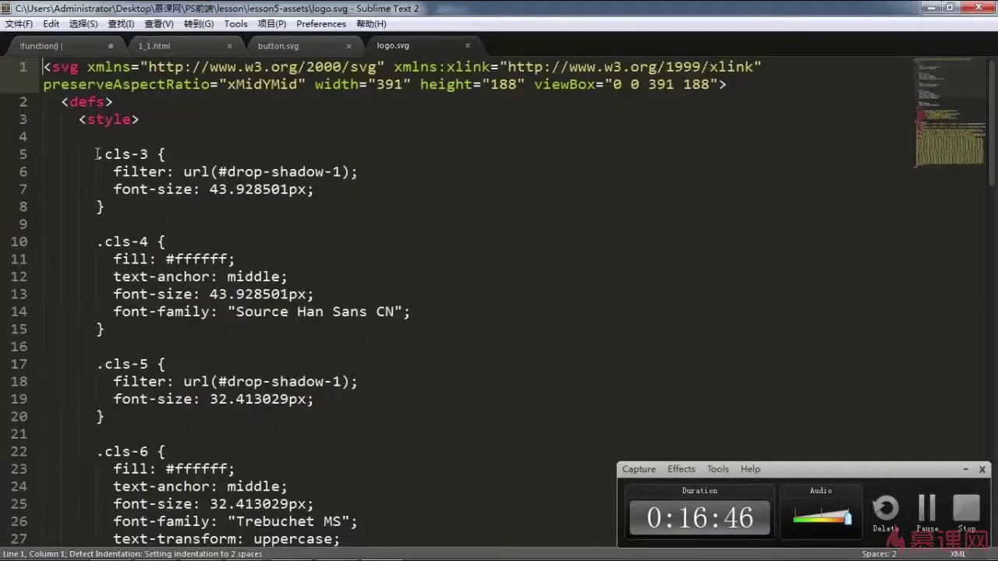
scroll(109, 172, "down", 3)
scroll(145, 192, "up", 3)
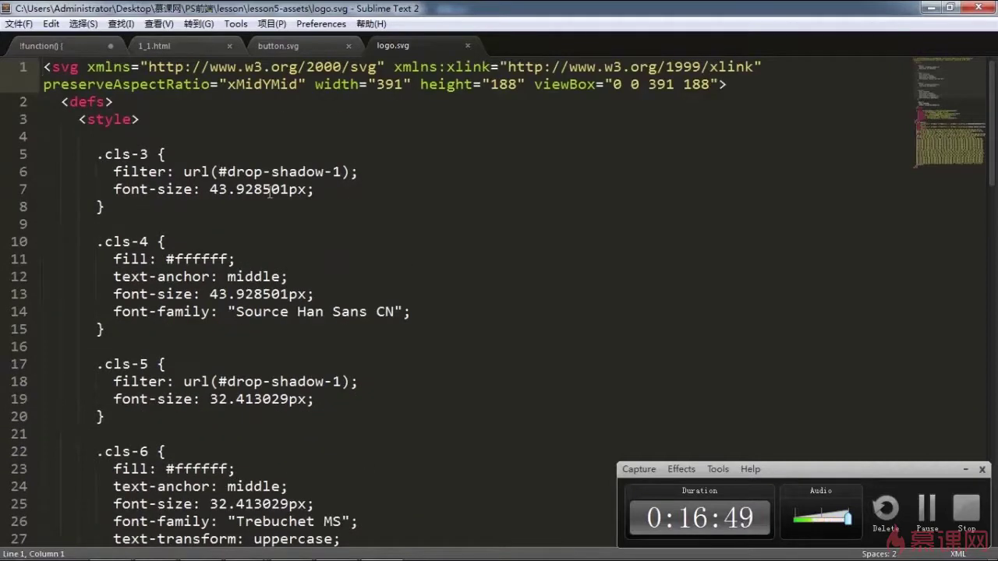
scroll(269, 195, "down", 8)
scroll(156, 280, "down", 1)
scroll(156, 281, "down", 1)
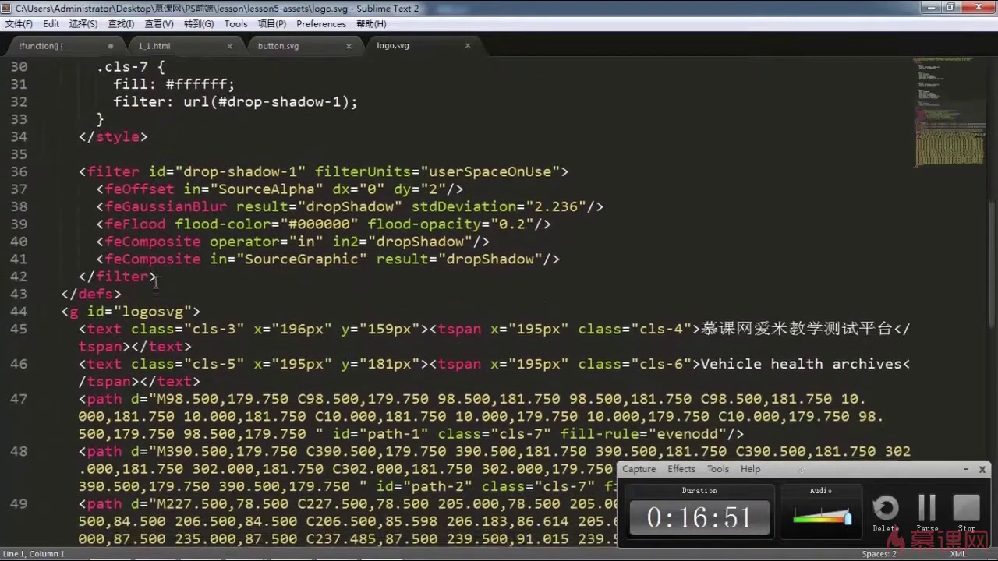
scroll(156, 281, "down", 2)
scroll(155, 278, "down", 1)
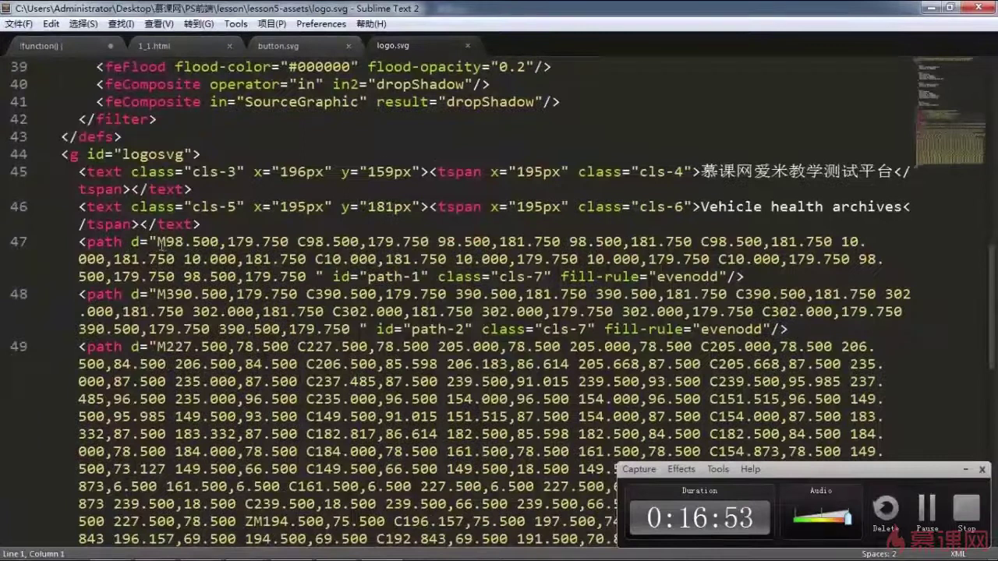
scroll(585, 239, "down", 1)
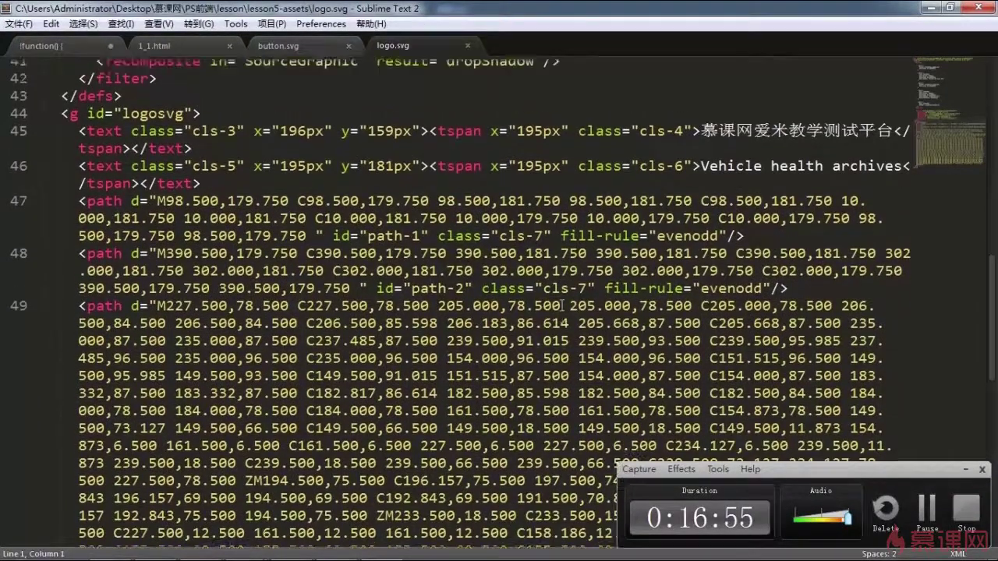
scroll(585, 239, "up", 2)
Step: Inspect the title text 慕课网爱米教学测试平台 on line 45 of logo.svg
left_click(798, 226)
double_click(788, 224)
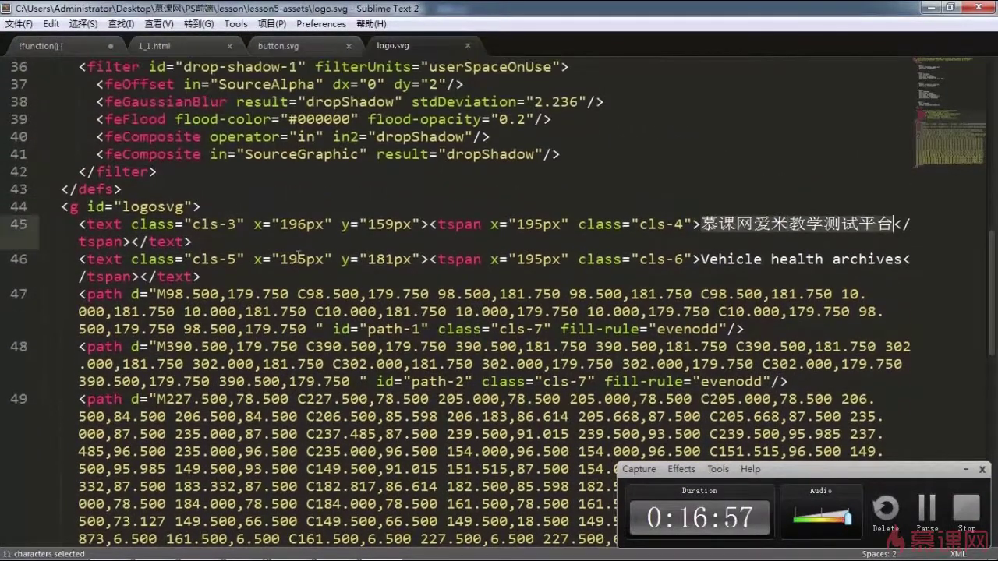
double_click(96, 228)
scroll(284, 328, "down", 6)
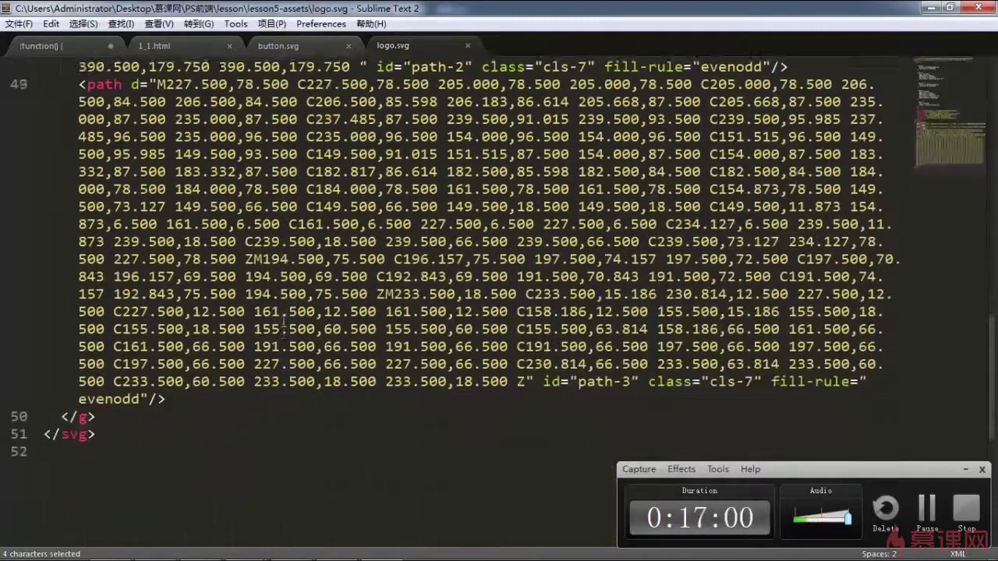
scroll(284, 327, "up", 8)
scroll(284, 327, "up", 6)
scroll(282, 324, "up", 6)
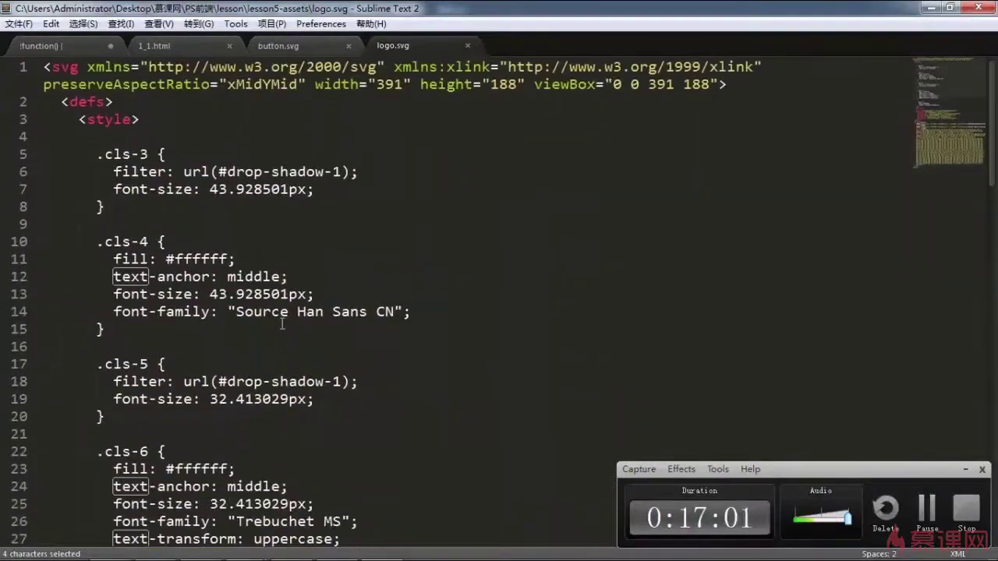
Step: Check logo.svg in the lesson5-assets folder, then return to Sublime Text 2
left_click(156, 545)
left_click(398, 288)
left_click(331, 141)
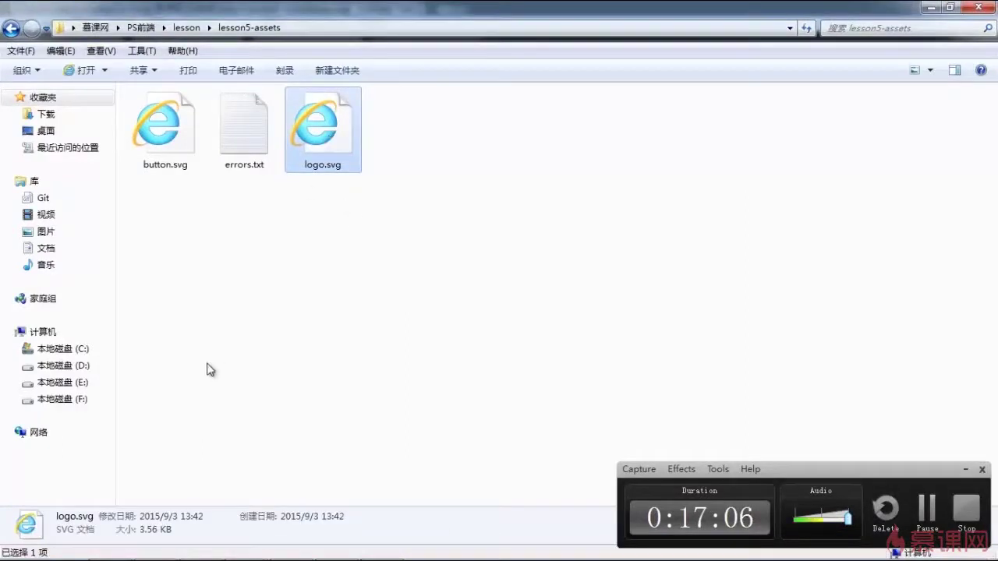
left_click(310, 276)
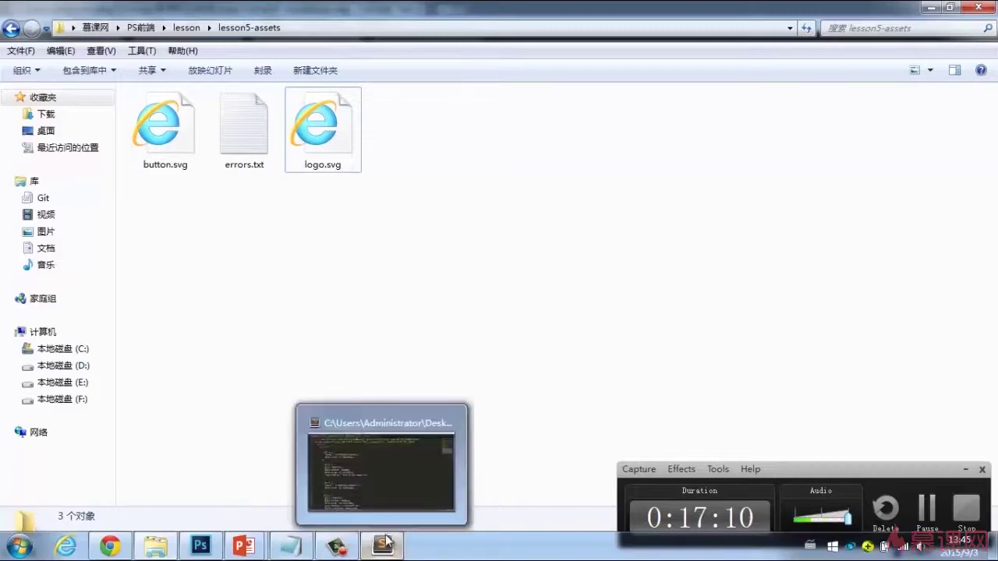
left_click(382, 546)
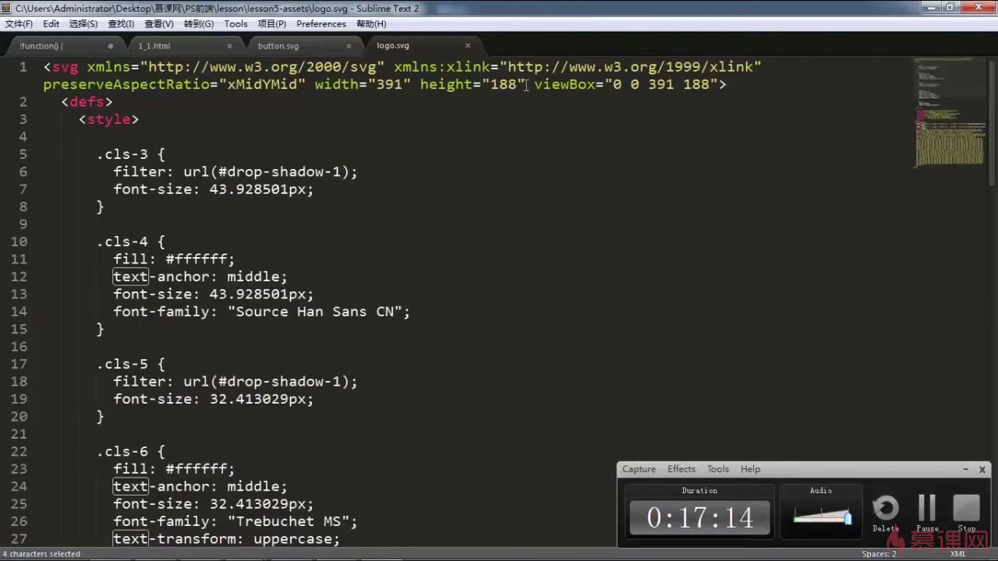
Step: Remove logo.svg's fixed width and height, change the .cls-4 fill to #ff0000, and save
left_click_drag(526, 84, 307, 84)
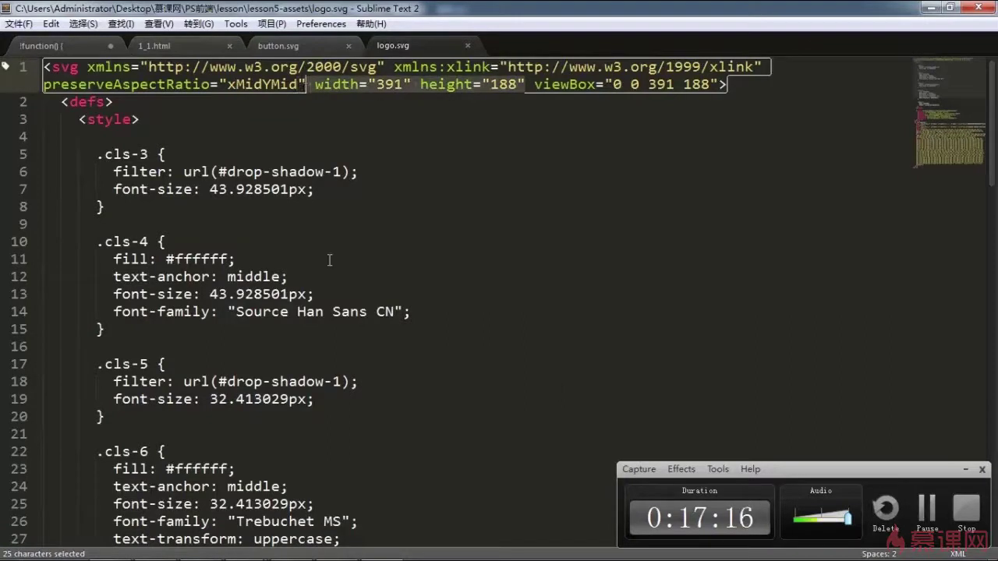
key("BackSpace")
key("ctrl+s")
double_click(194, 260)
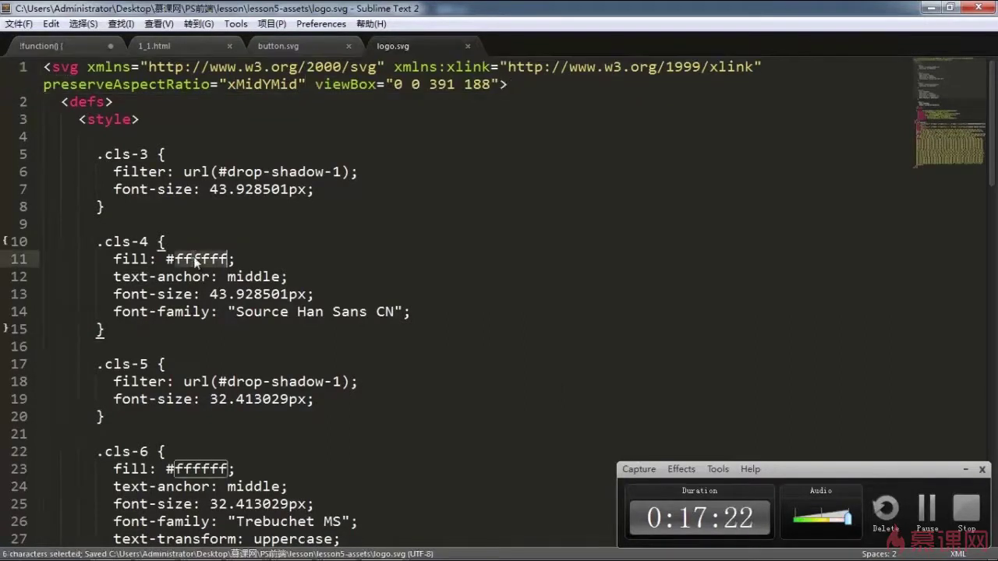
key("BackSpace")
type("ff0000")
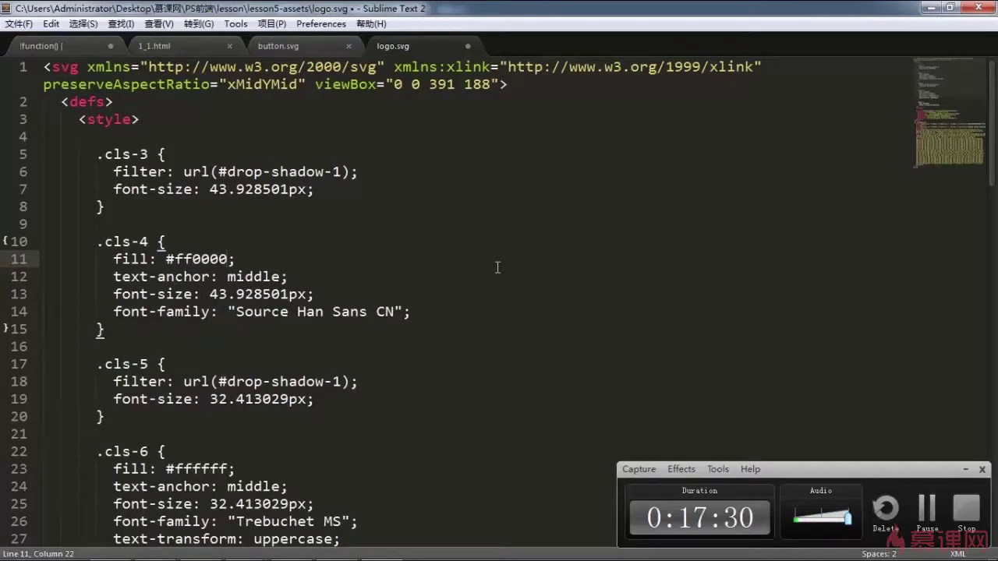
key("alt+s")
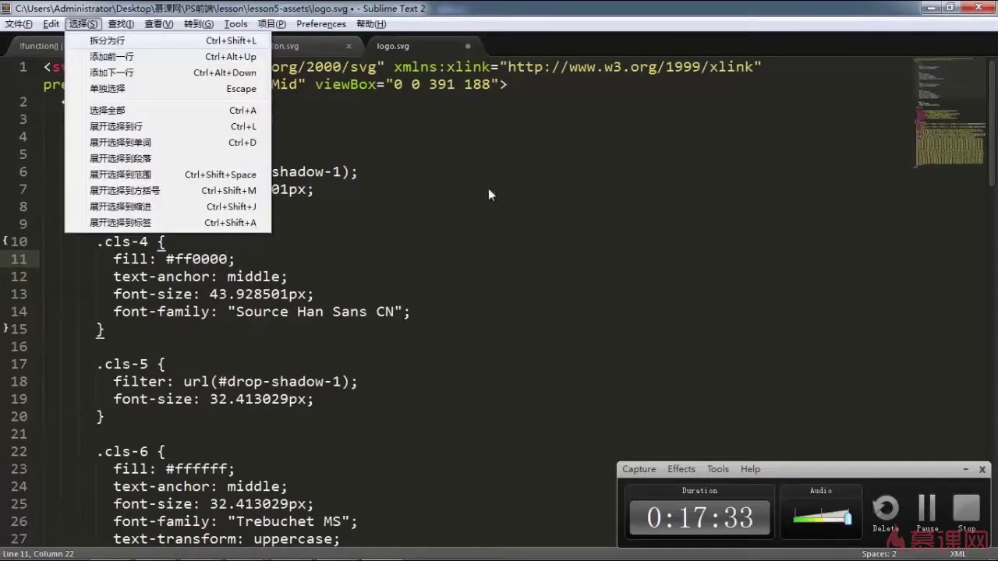
left_click(488, 188)
key("ctrl+s")
Step: Open the edited logo.svg in Internet Explorer to preview the red title
key("alt+Tab")
left_click(334, 134)
double_click(334, 135)
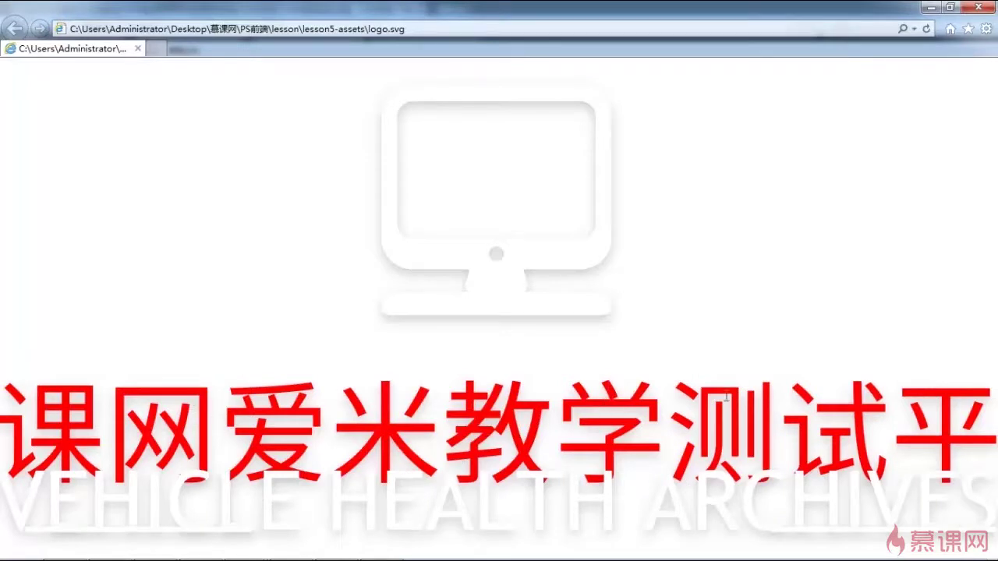
left_click(949, 8)
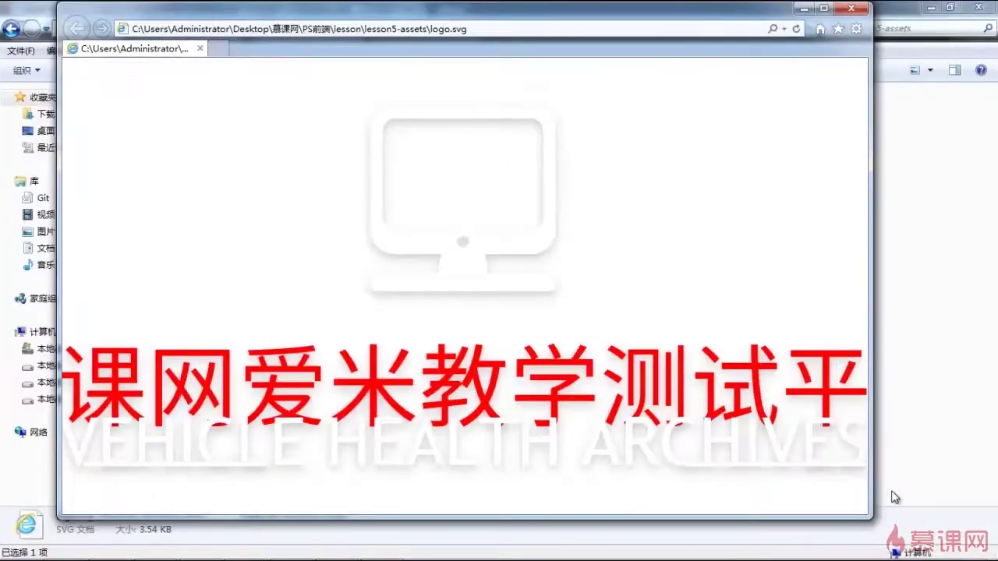
left_click_drag(868, 514, 337, 253)
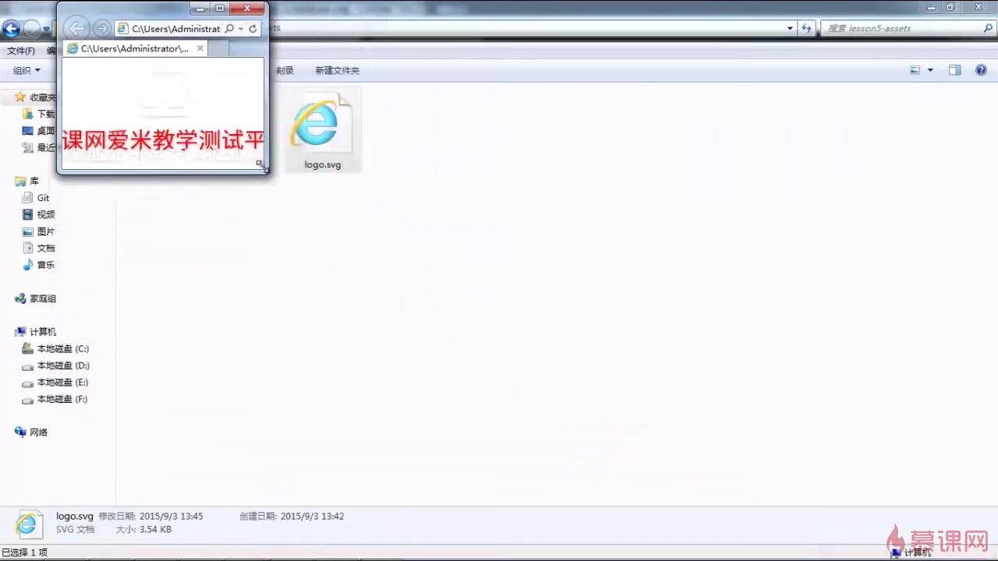
mouse_move(336, 253)
left_mouse_down()
mouse_move(423, 359)
mouse_move(668, 367)
left_mouse_up()
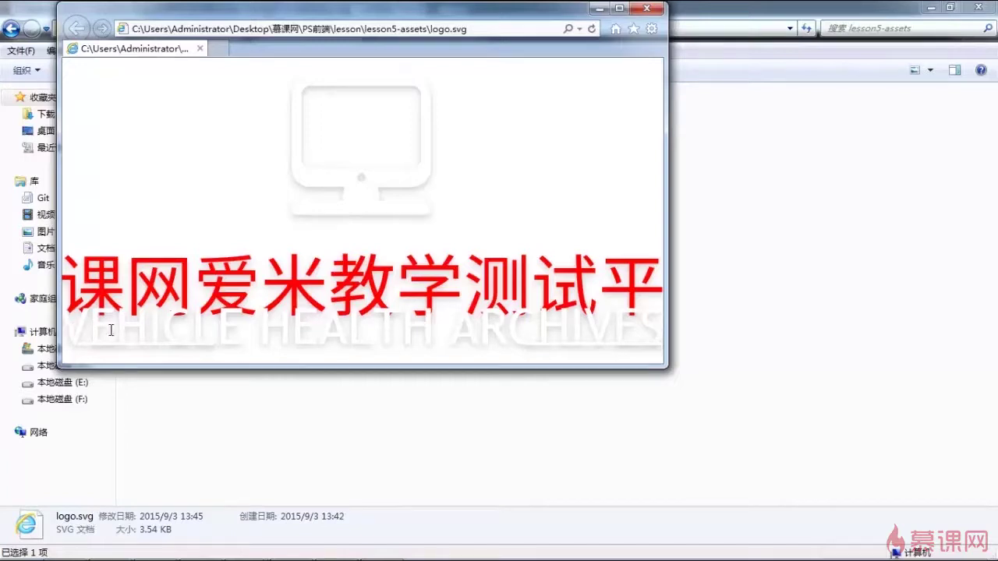
left_click_drag(111, 330, 488, 307)
left_click(646, 8)
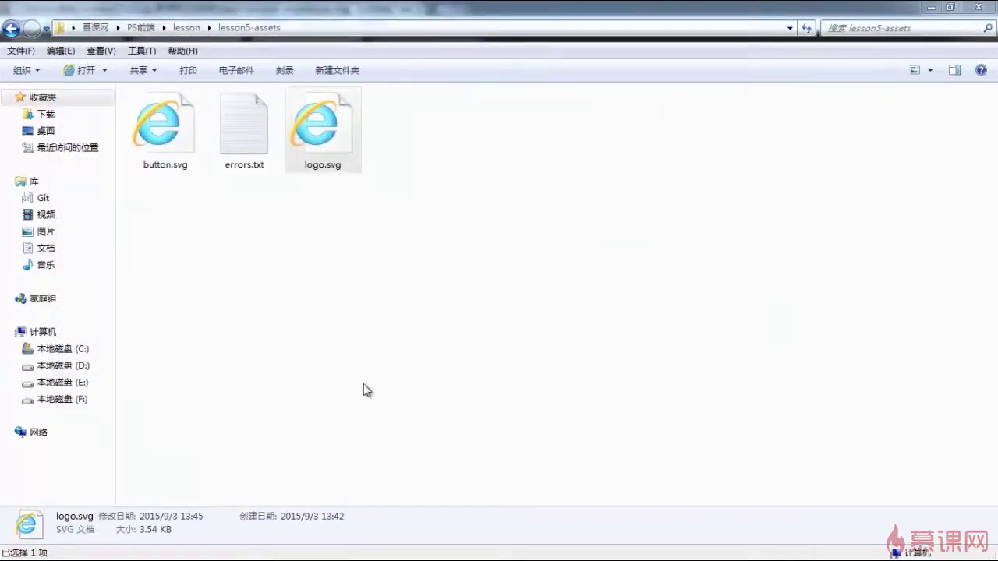
left_click(378, 344)
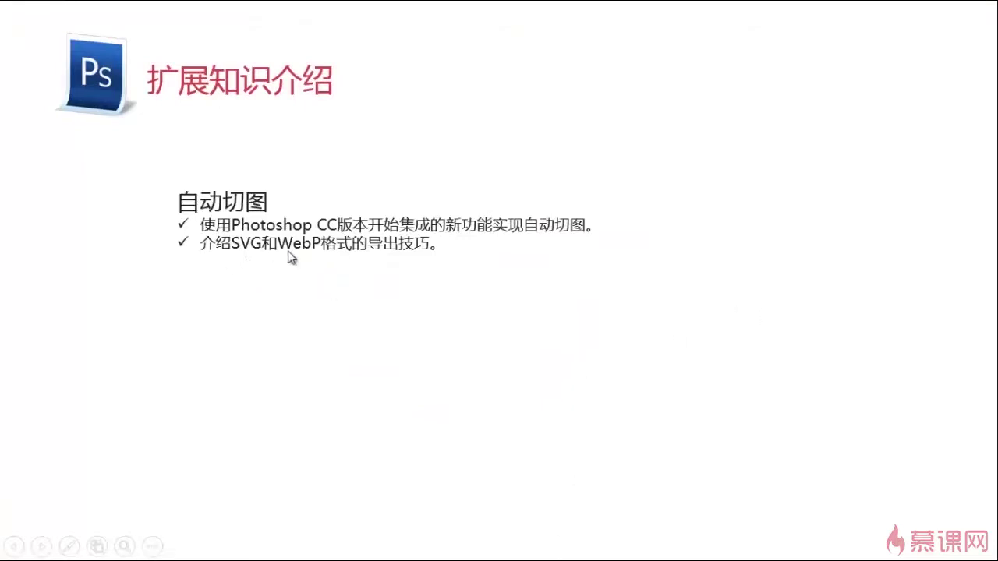
Step: Advance the PowerPoint slide to reveal the 抽出资源 (Extract Assets) bullet
left_click(693, 331)
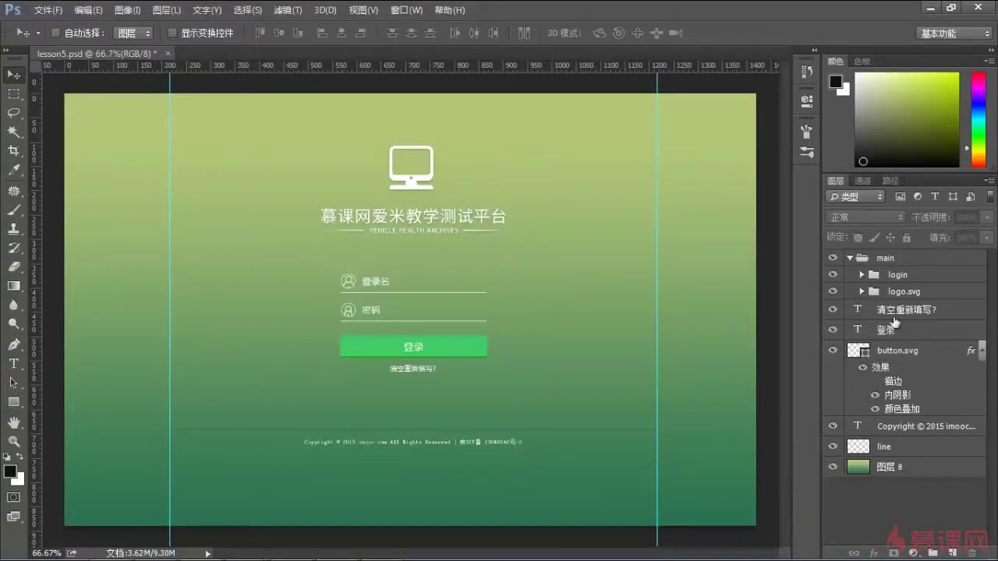
Step: With the login group selected, run Extract Assets, keep logo.svg as svg, and start extracting
left_click(892, 274)
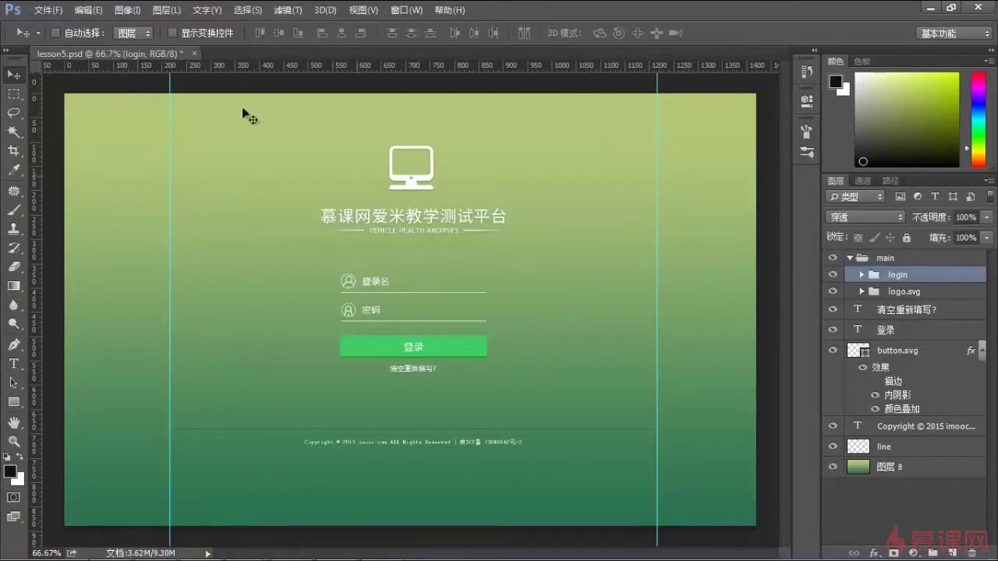
left_click(50, 10)
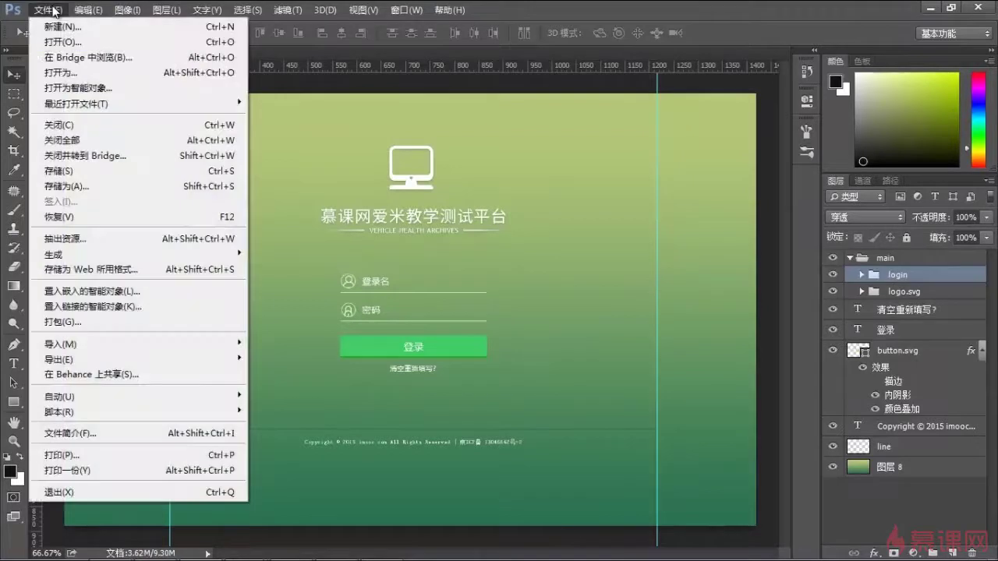
left_click(97, 243)
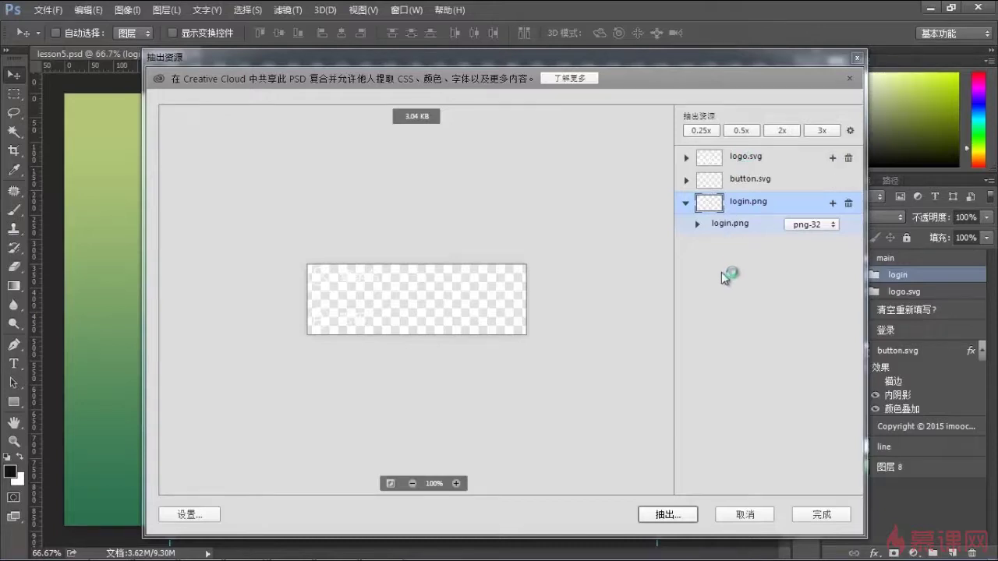
left_click(686, 158)
left_click(697, 245)
left_click(697, 245)
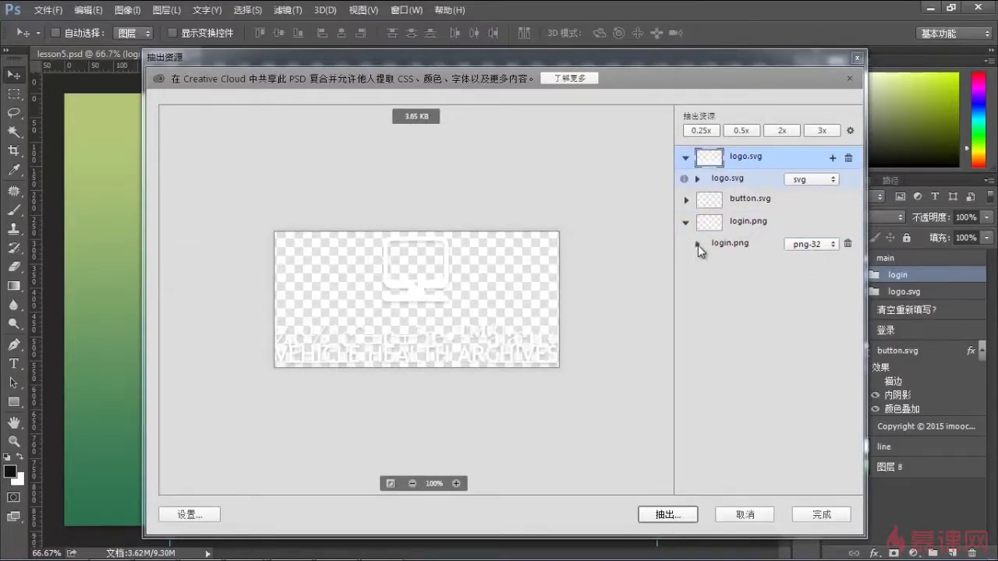
left_click(832, 180)
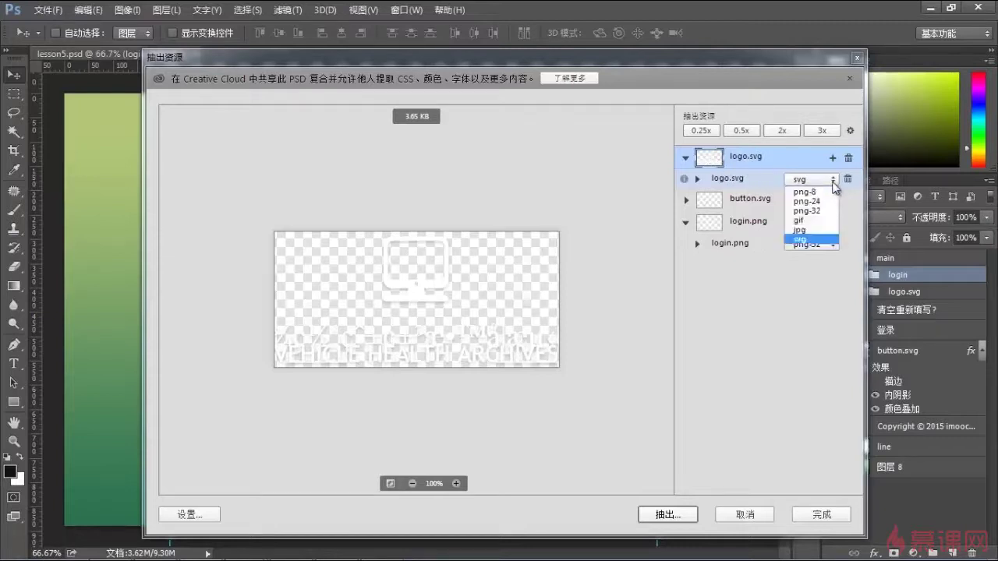
left_click(809, 240)
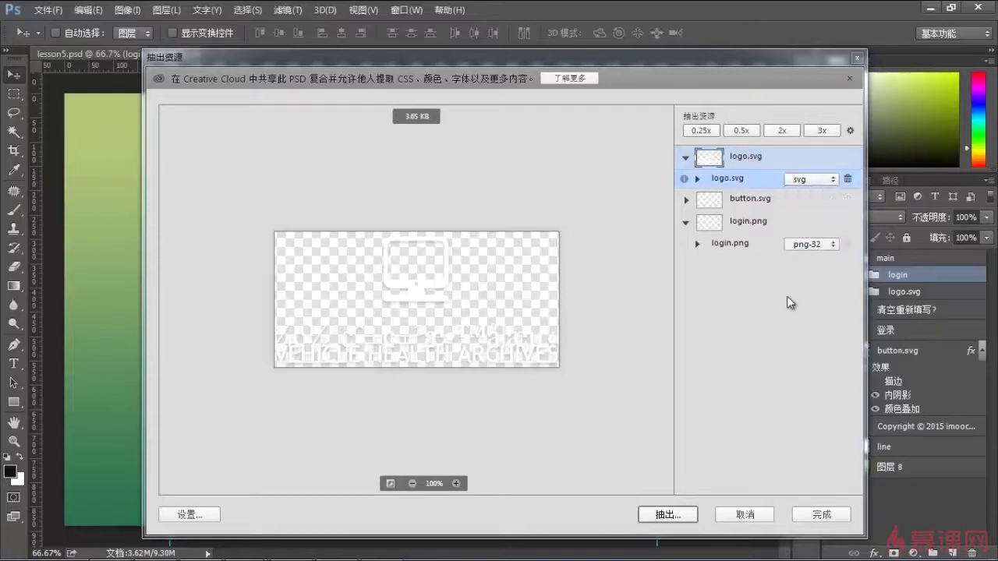
left_click(668, 516)
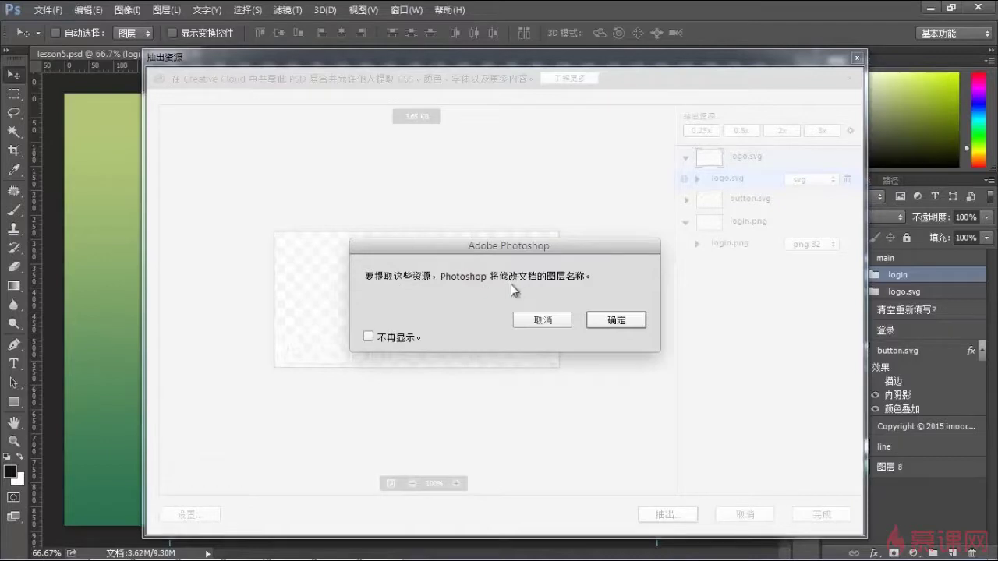
Step: Accept the layer-rename warning, cancel the output folder choice, and close Extract Assets
left_click(616, 320)
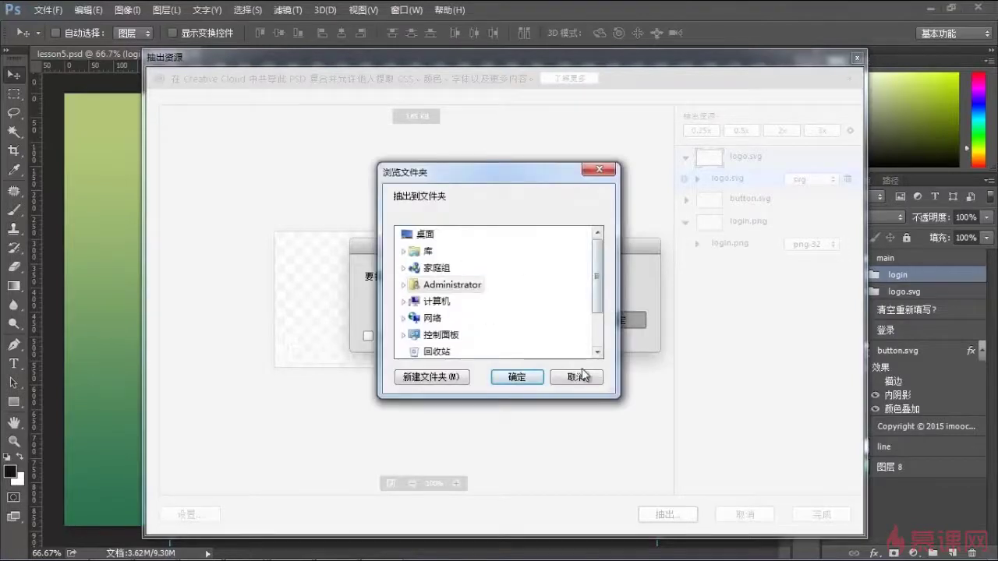
left_click(575, 378)
left_click(744, 515)
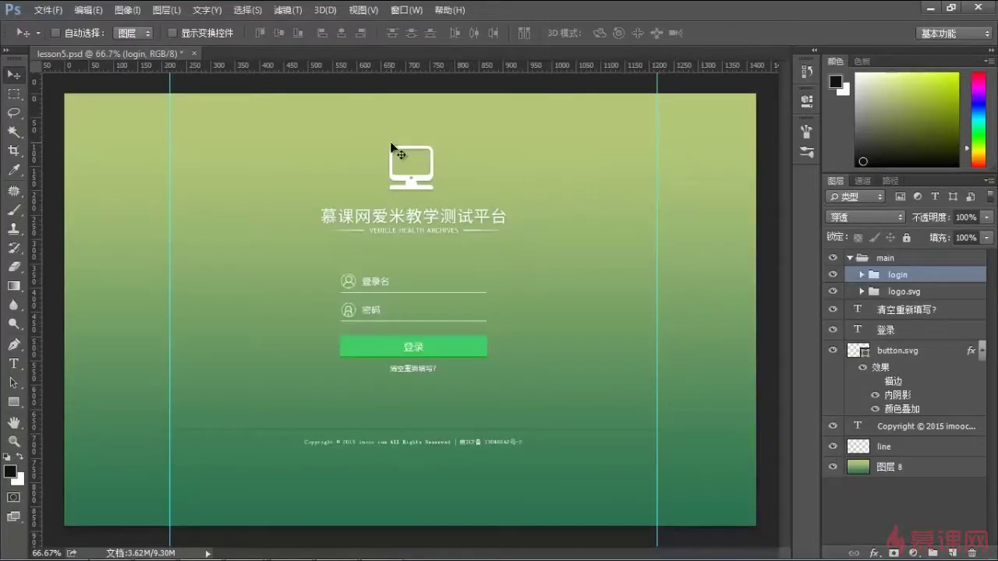
Step: Pick the monitor and user icon layers on the canvas, then zoom to 200% on the login fields
left_click(397, 156, "ctrl")
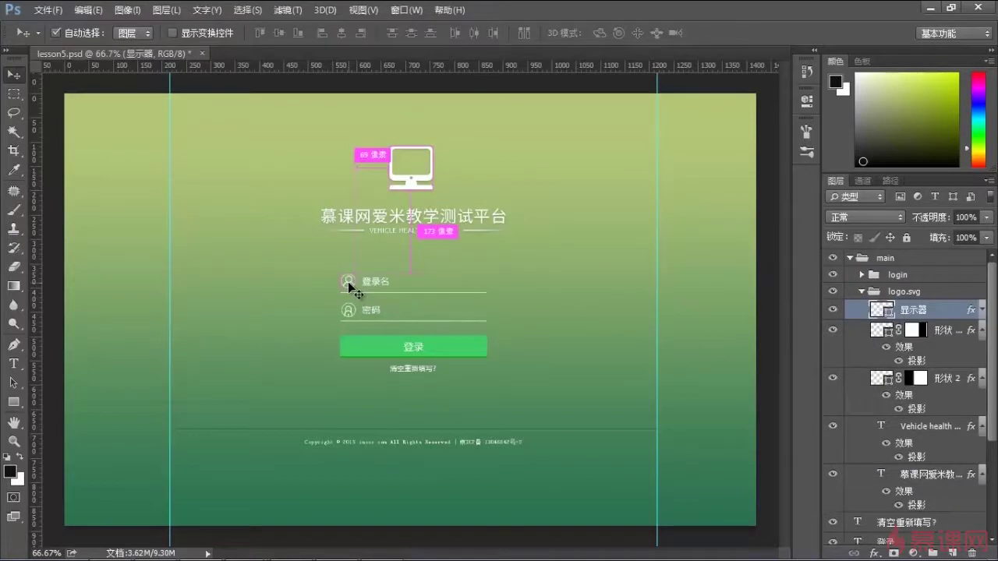
left_click(348, 282, "ctrl")
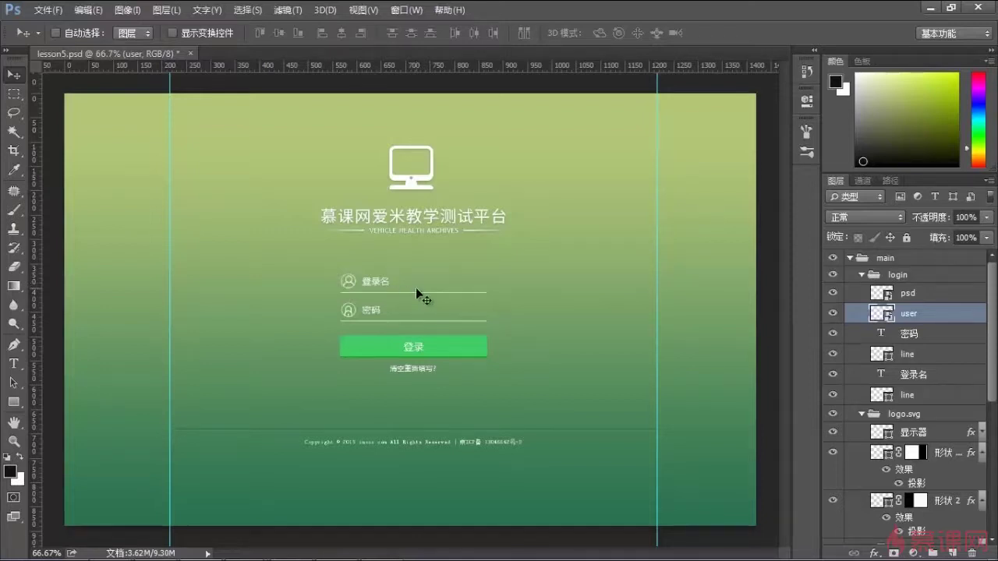
key("ctrl+plus")
key("ctrl+plus")
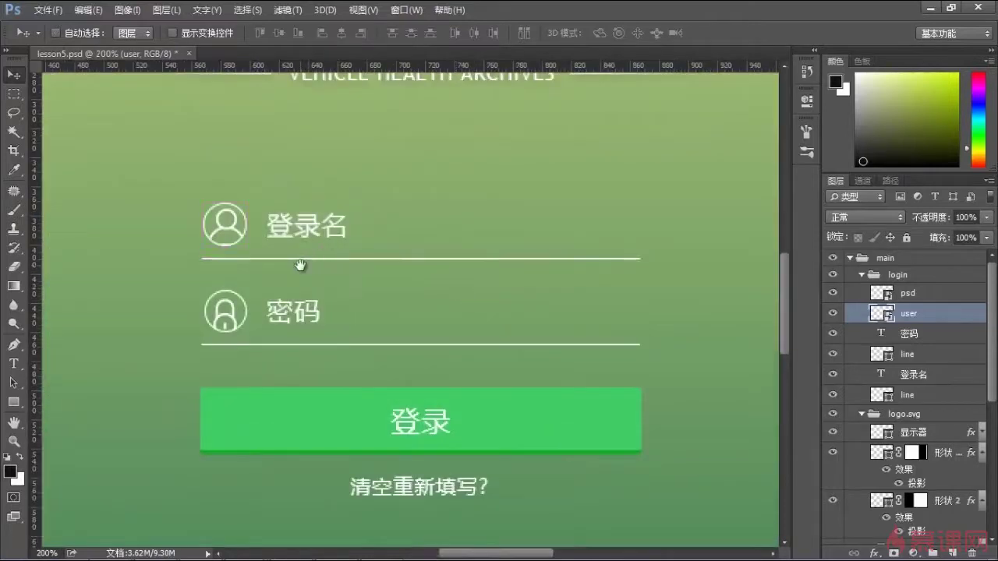
left_click_drag(300, 265, 487, 298)
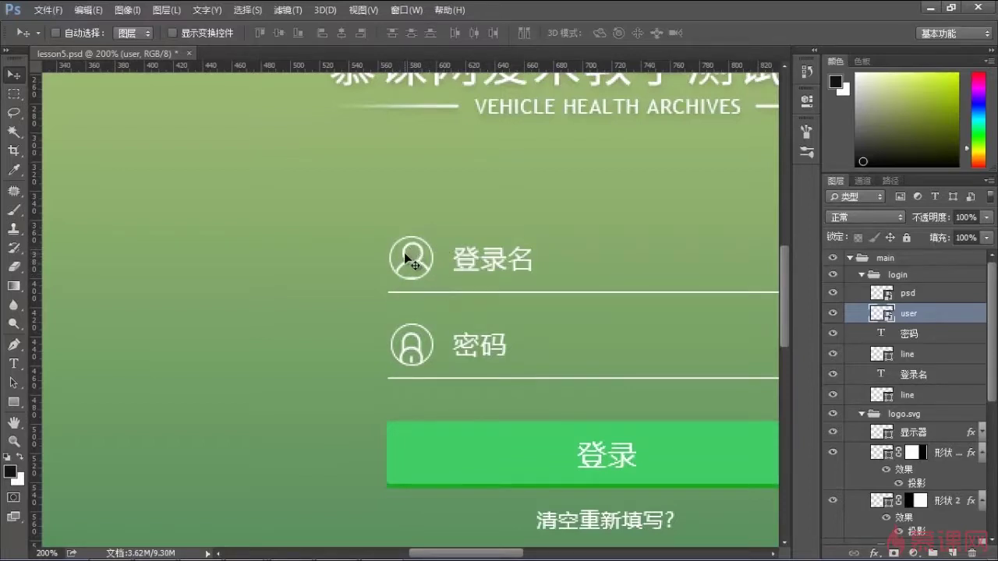
Step: Copy the CSS of the login group's line layer via Layer > Copy CSS
left_click(247, 11)
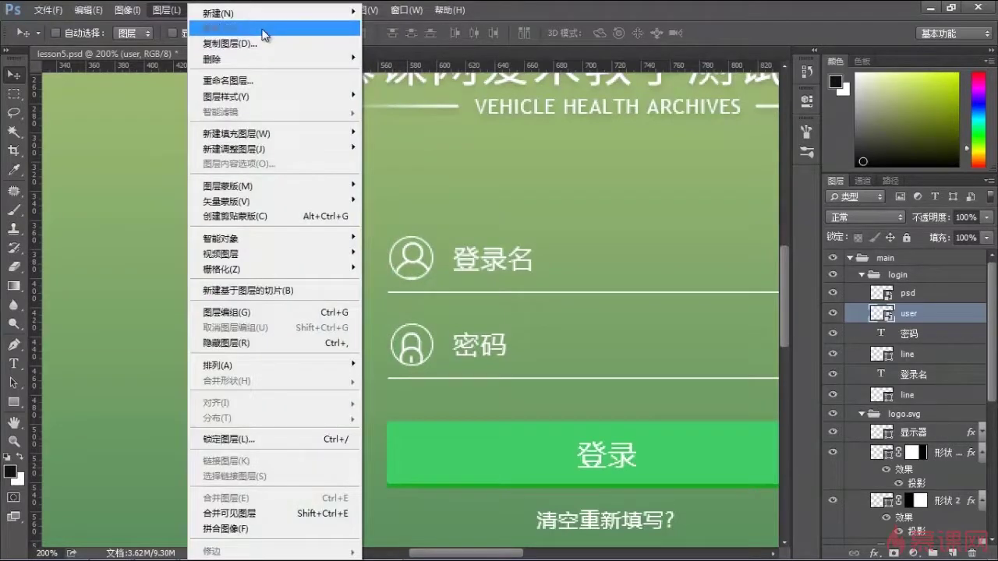
left_click(923, 315)
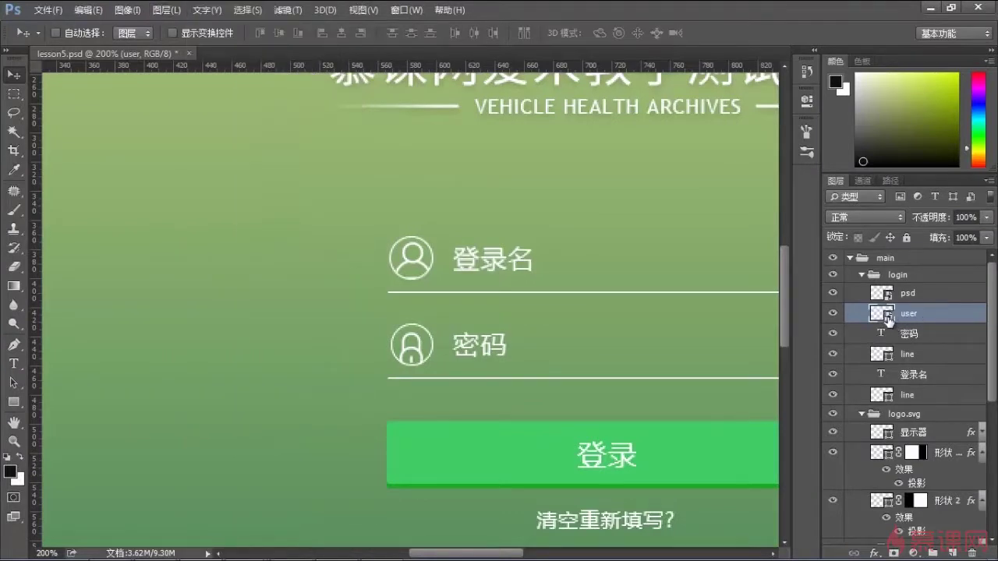
scroll(920, 367, "down", 1)
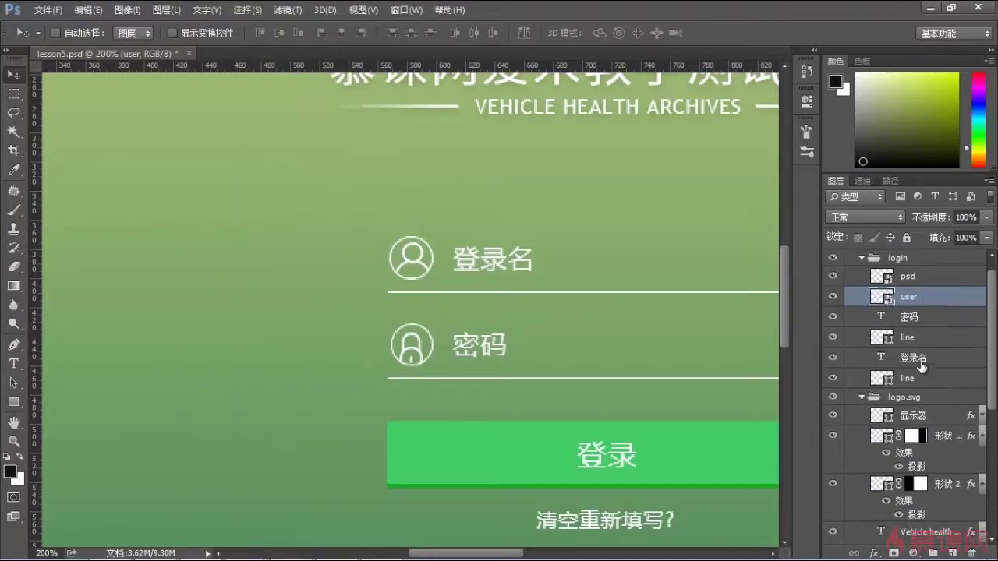
left_click(925, 344)
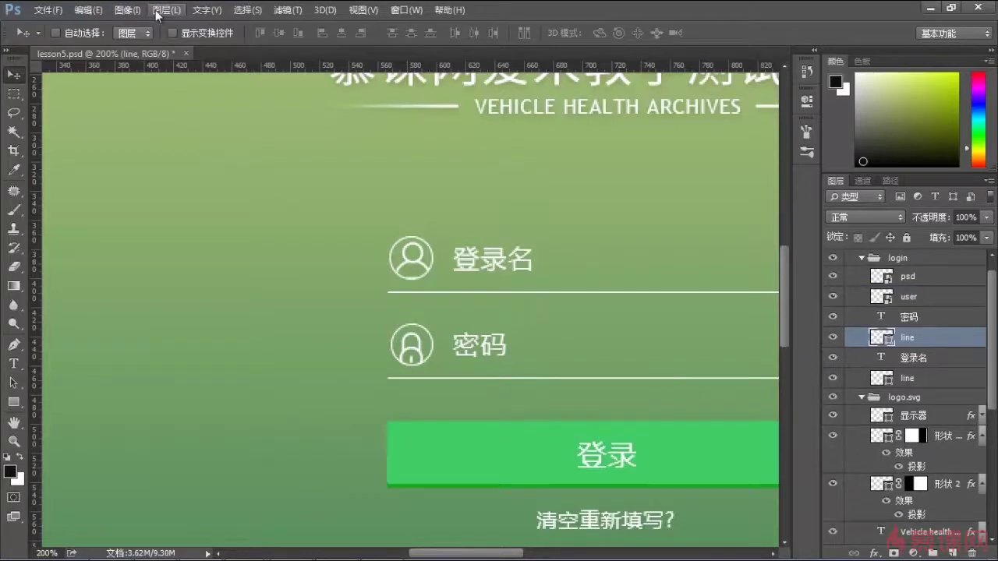
left_click(166, 9)
left_click(240, 31)
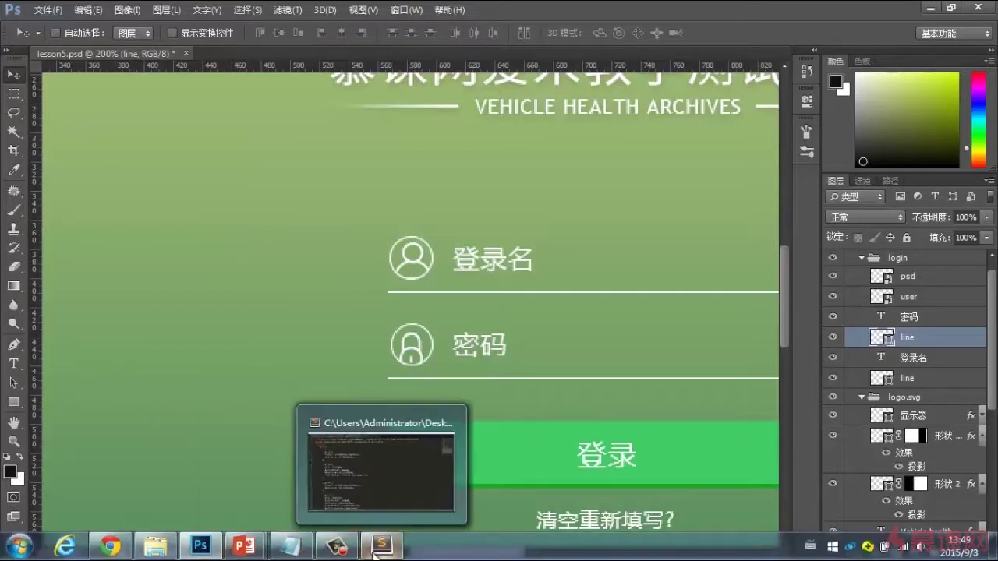
Step: Paste the copied .line CSS rule into a new untitled Sublime Text file
left_click(380, 551)
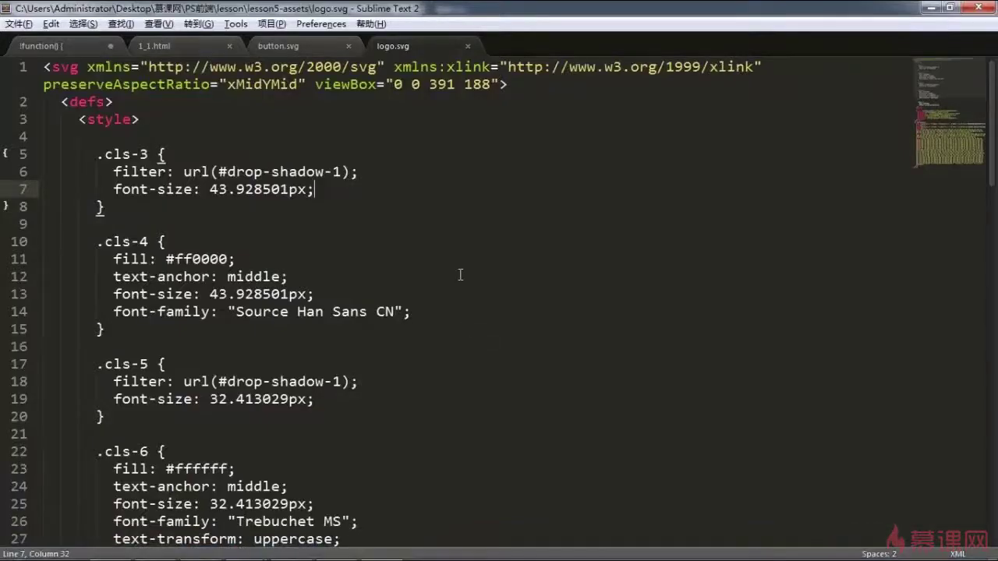
key("ctrl+n")
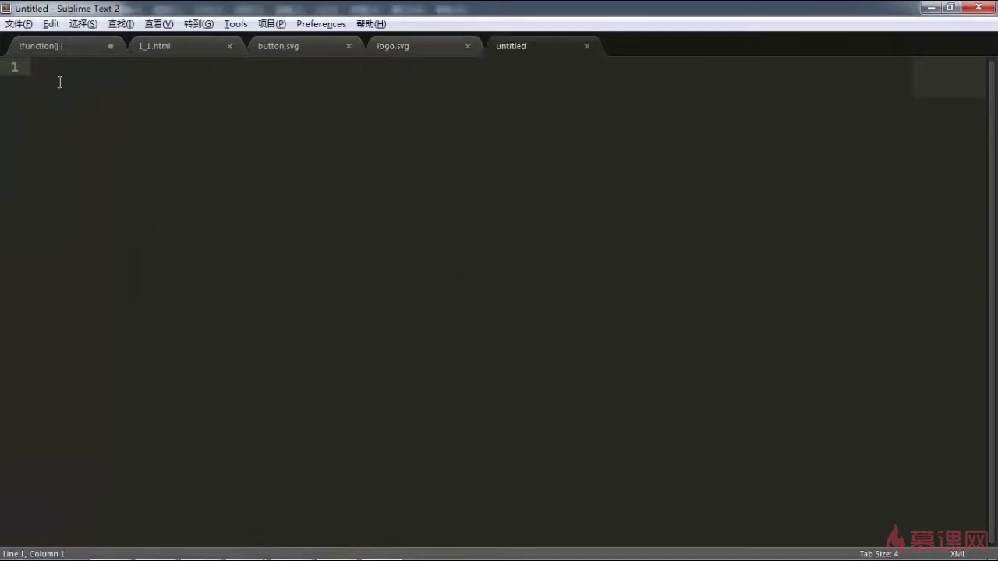
right_click(60, 81)
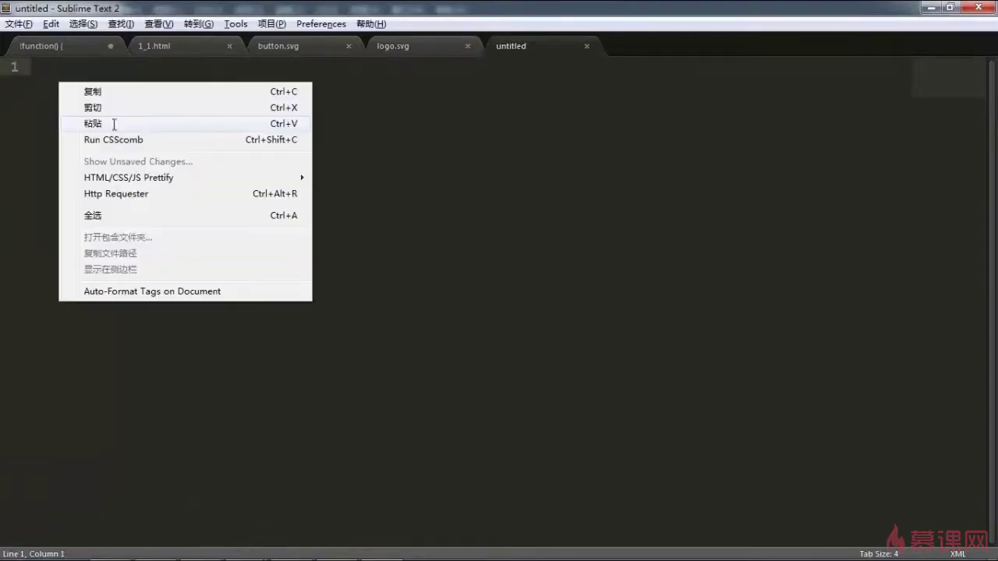
left_click(117, 125)
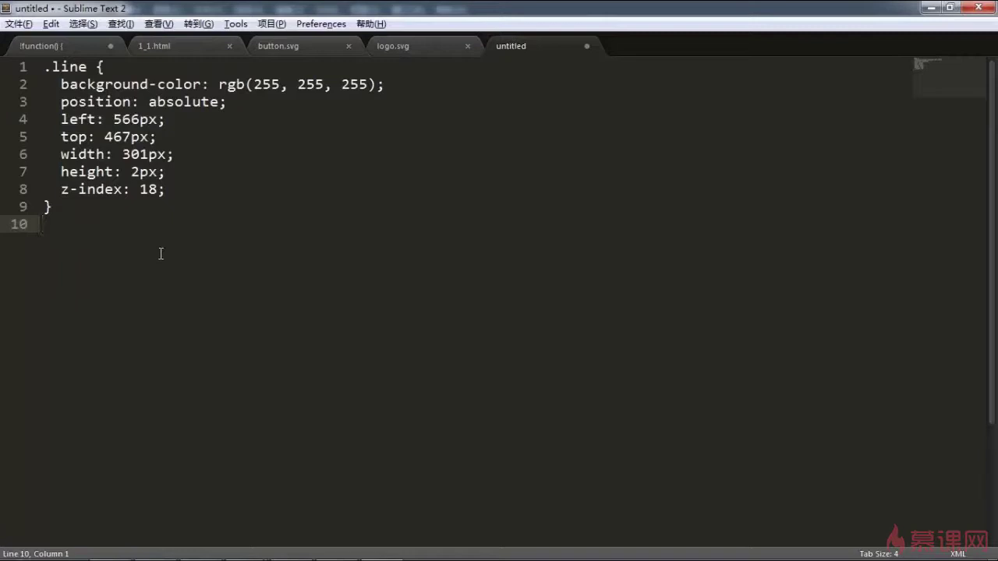
Step: Highlight the pasted text and then the .line selector, checking back in Photoshop
key("ctrl+a")
left_click(211, 316)
left_click_drag(87, 68, 43, 67)
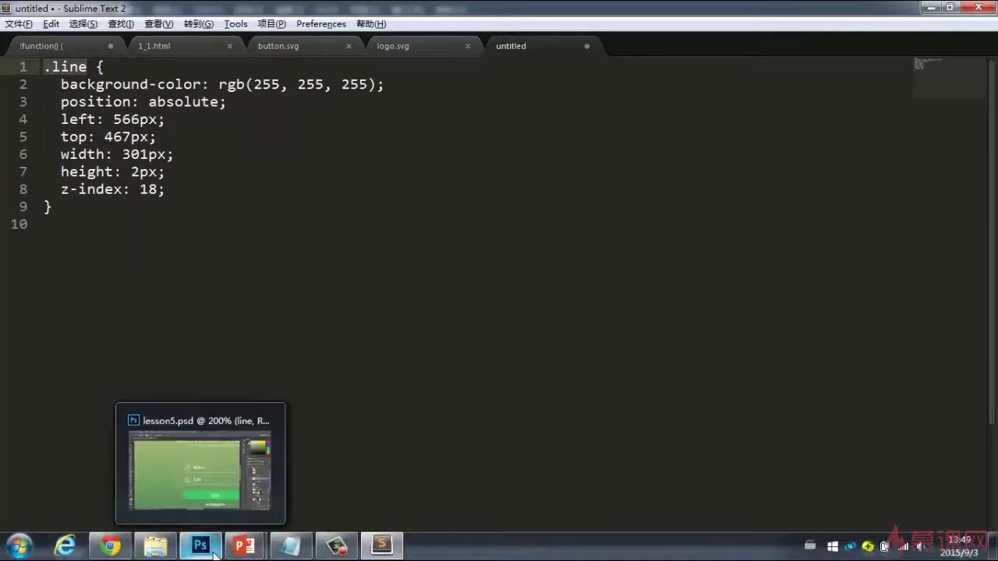
left_click(200, 546)
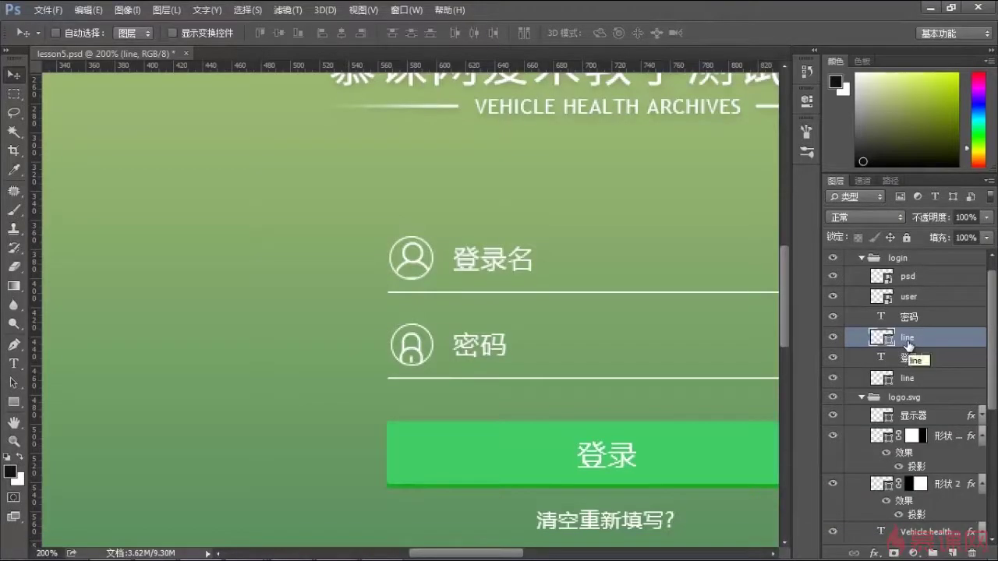
left_click(383, 548)
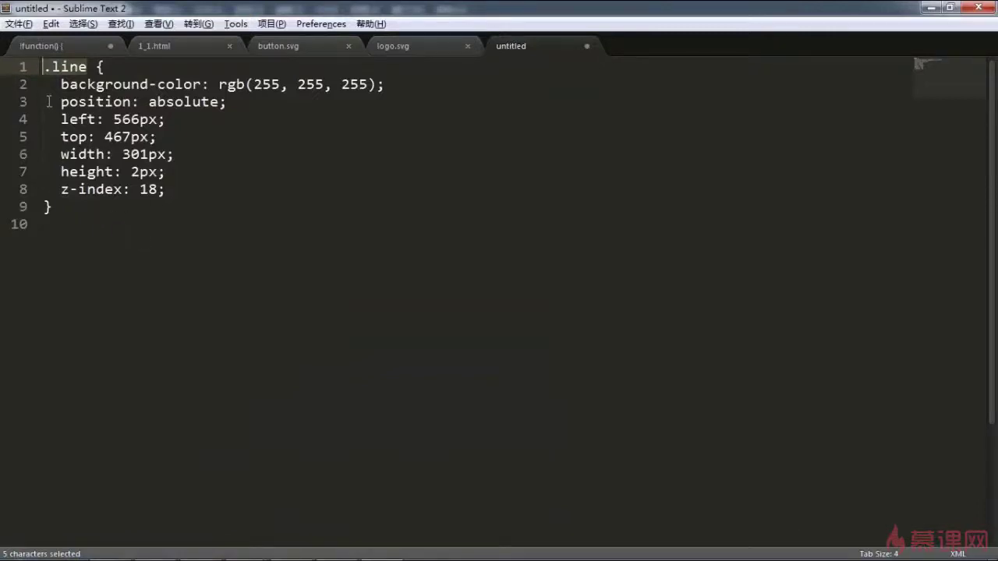
double_click(70, 69)
Step: Highlight the property lines, then the whole .line rule, and point out the position line
left_click(87, 235)
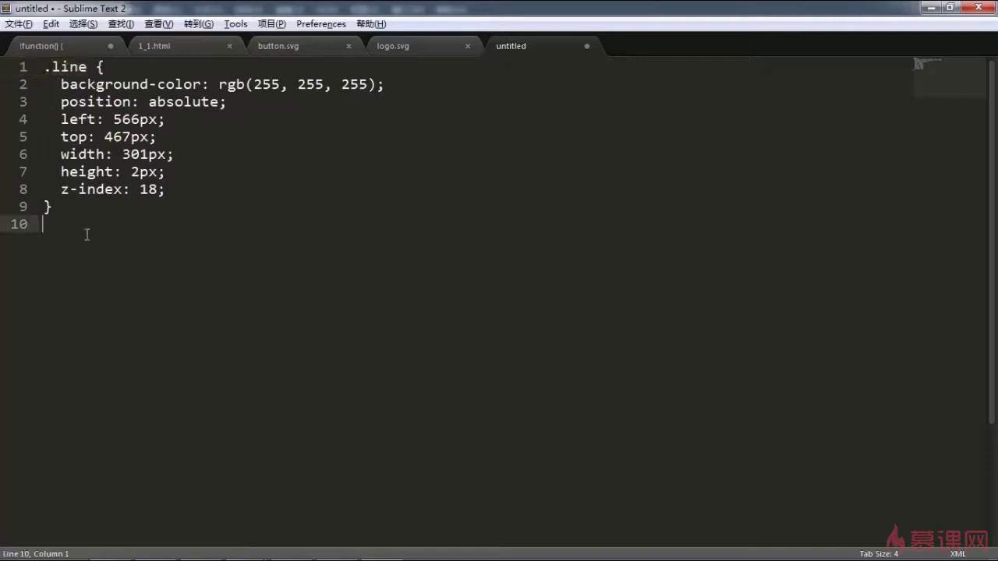
mouse_move(181, 191)
left_mouse_down()
mouse_move(55, 102)
mouse_move(59, 84)
left_mouse_up()
left_click_drag(155, 222, 39, 66)
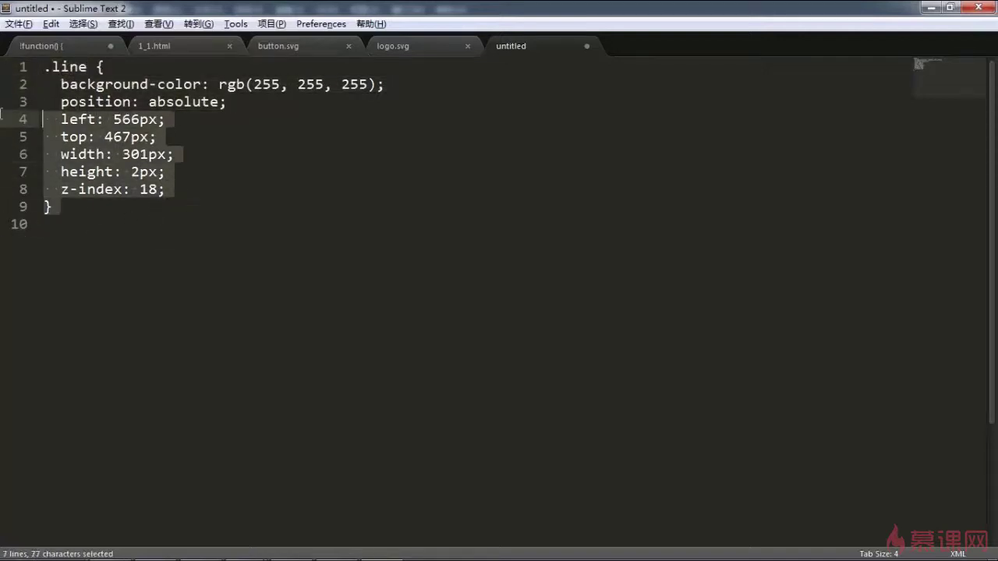
left_click(140, 268)
left_click(234, 104)
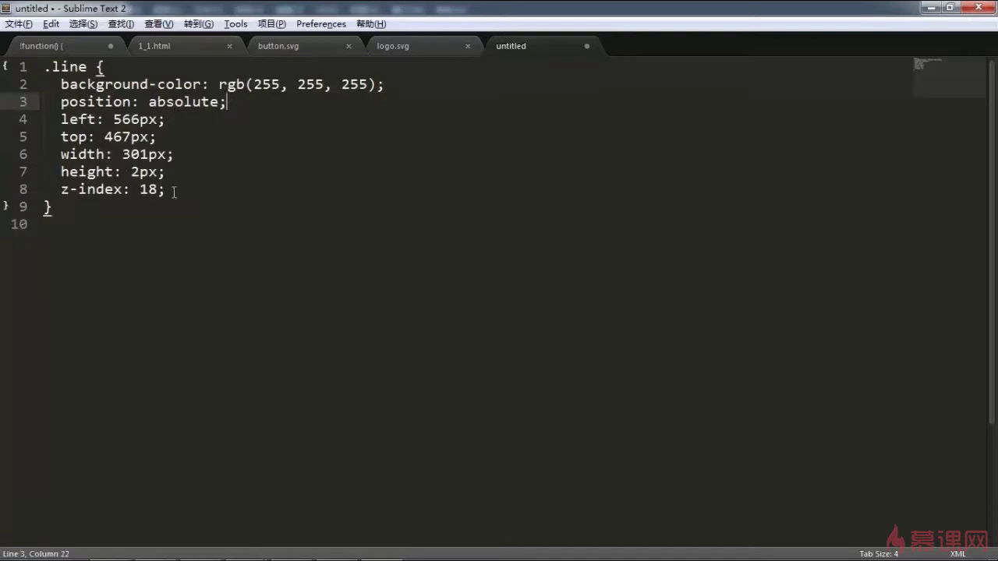
left_click(150, 216)
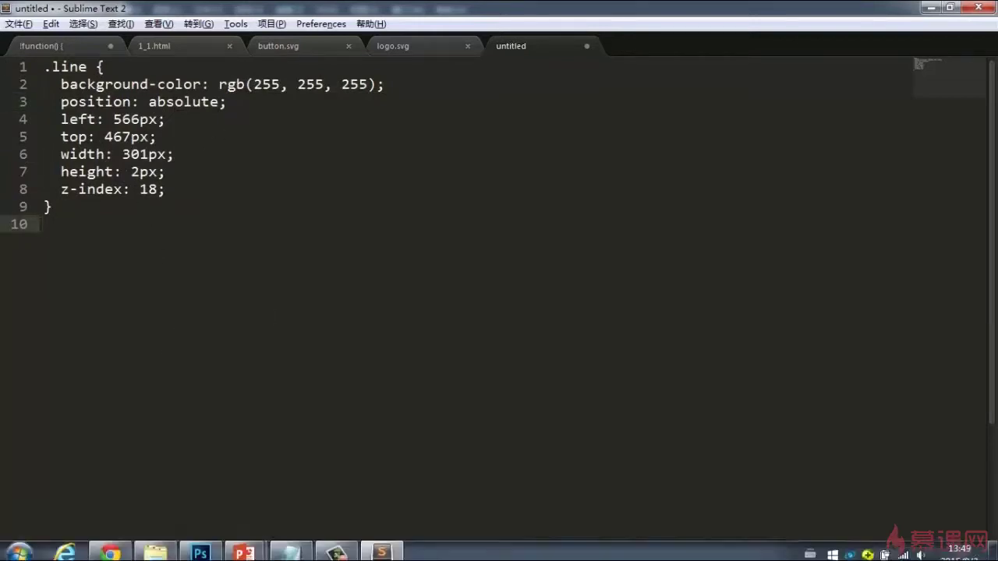
Step: Reveal the 图层管理 bullet on the PowerPoint overview slide, then return to Photoshop
mouse_move(244, 553)
left_click(310, 468)
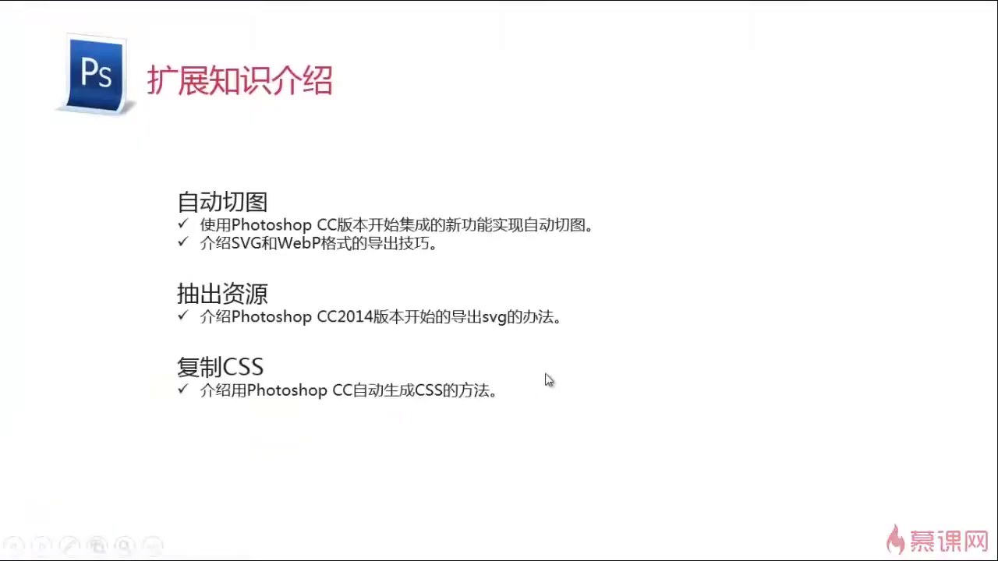
left_click(682, 349)
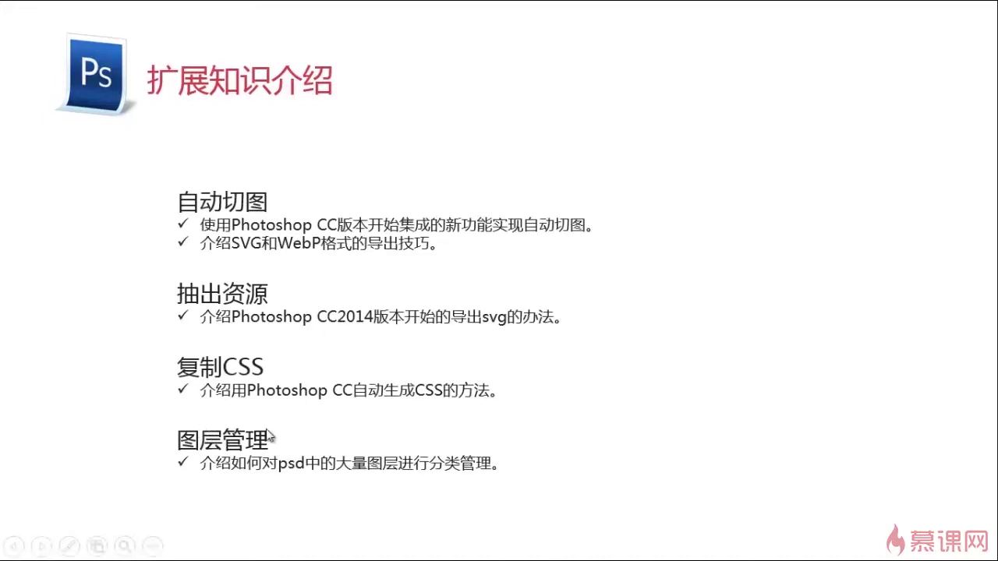
key("alt+Tab")
key("alt+Tab")
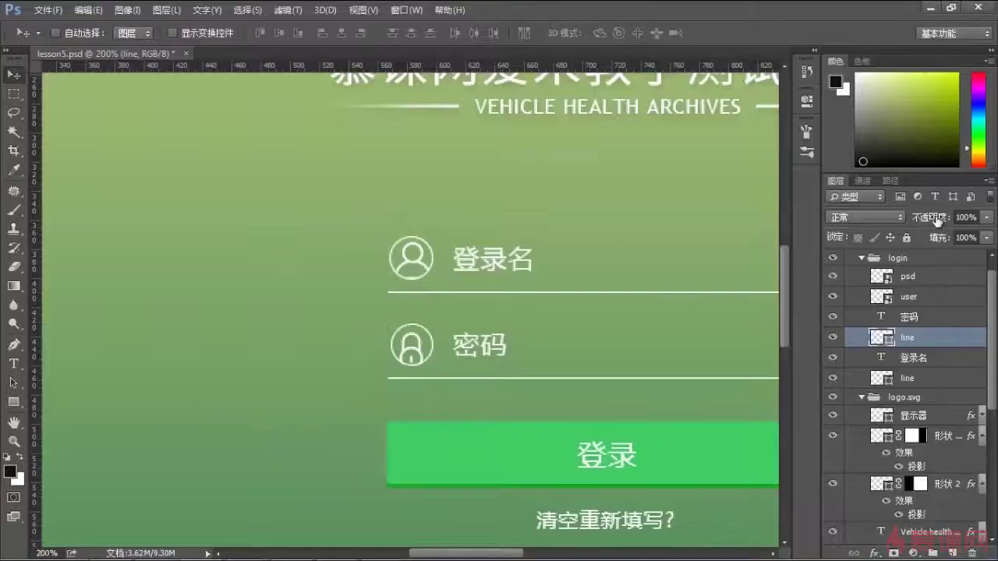
Step: Close lesson5.psd without saving and open web工程师专题活动页面.psd, leaving fonts unresolved
key("ctrl+w")
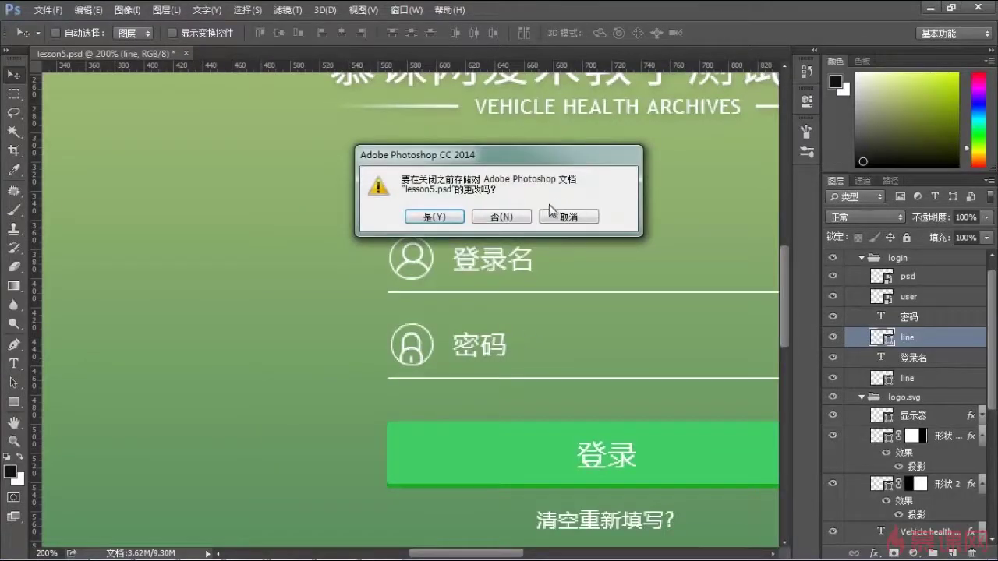
left_click(510, 216)
double_click(237, 241)
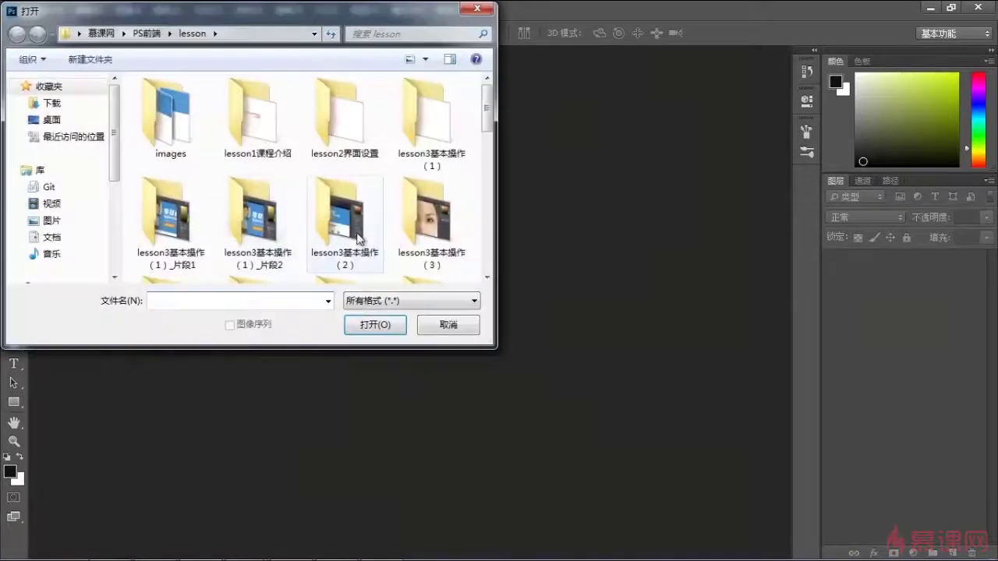
left_click_drag(486, 93, 494, 257)
left_click(172, 226)
left_click(351, 326)
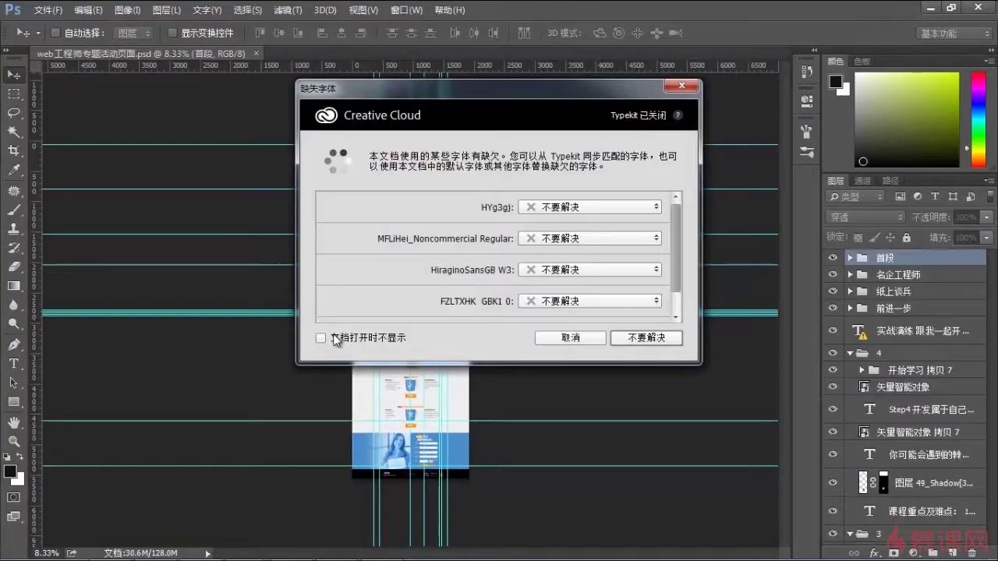
left_click(651, 337)
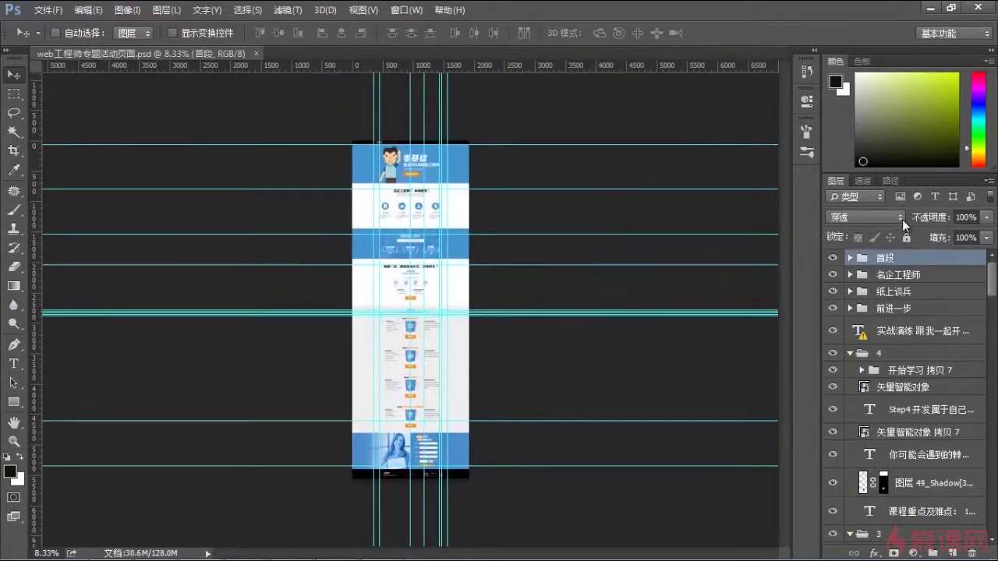
Step: Filter layers by the name 零基础, clear the search, then filter by 智能对象
left_click(877, 198)
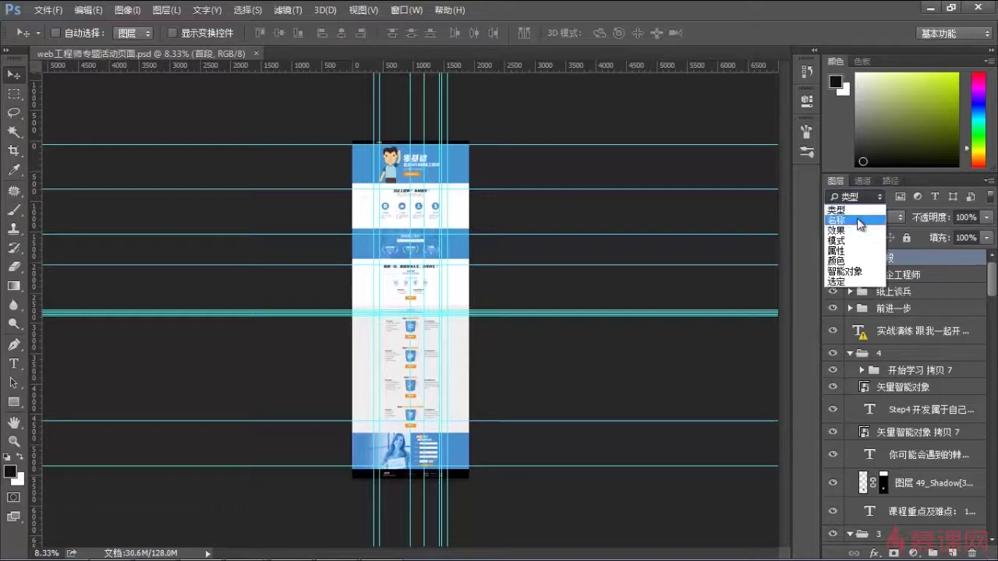
left_click(859, 221)
left_click(913, 199)
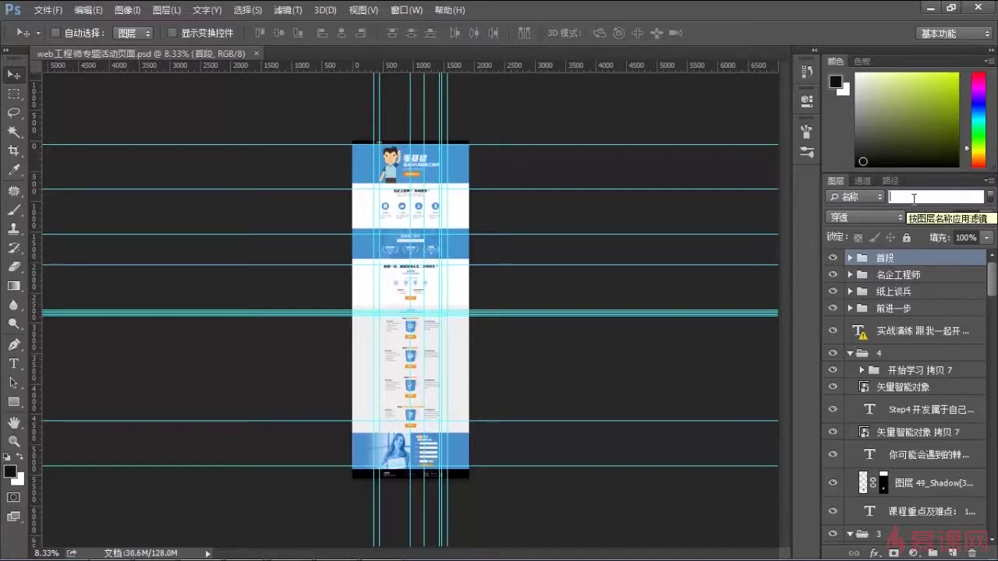
key("ctrl")
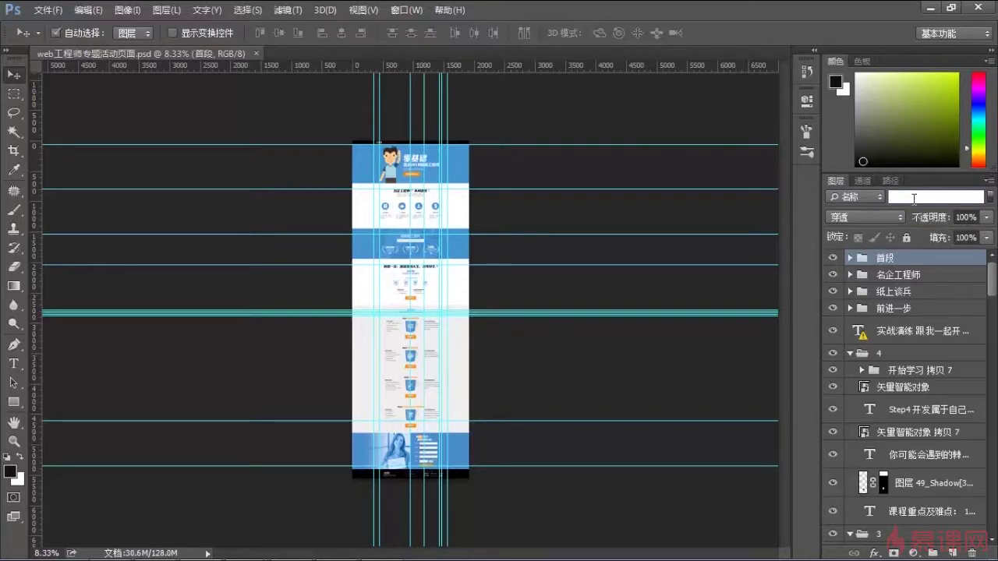
type("零基础")
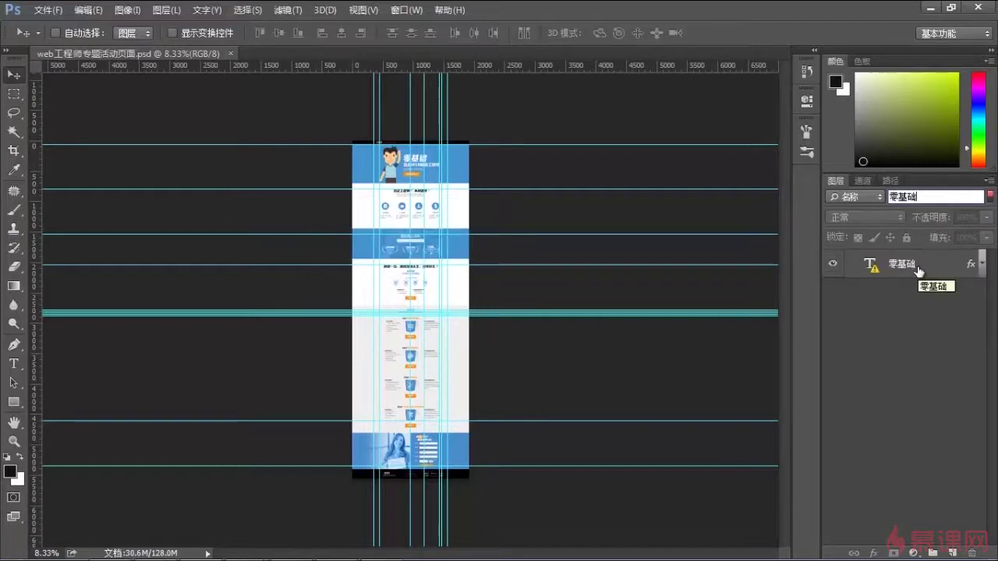
key("BackSpace")
key("BackSpace")
key("BackSpace")
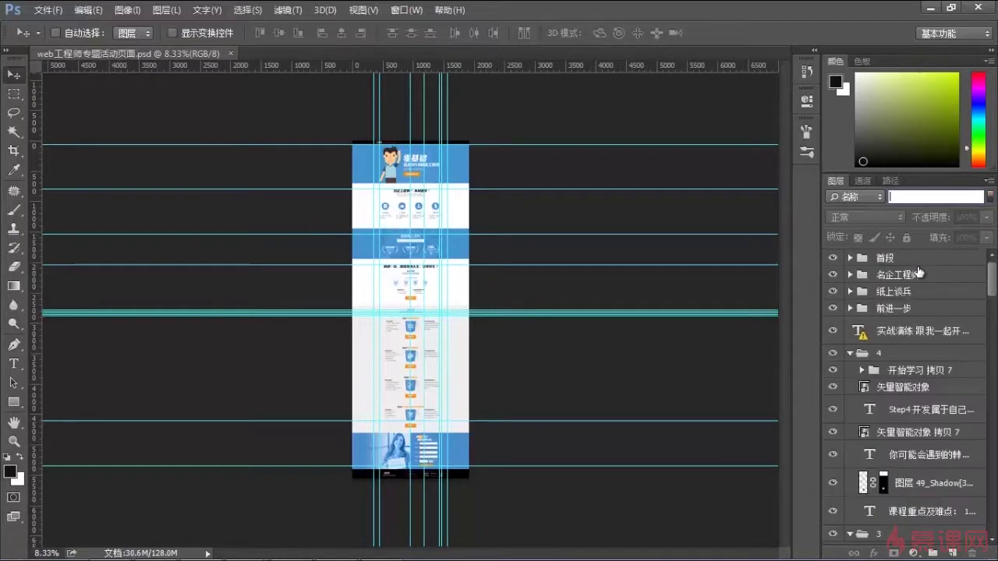
left_click(879, 197)
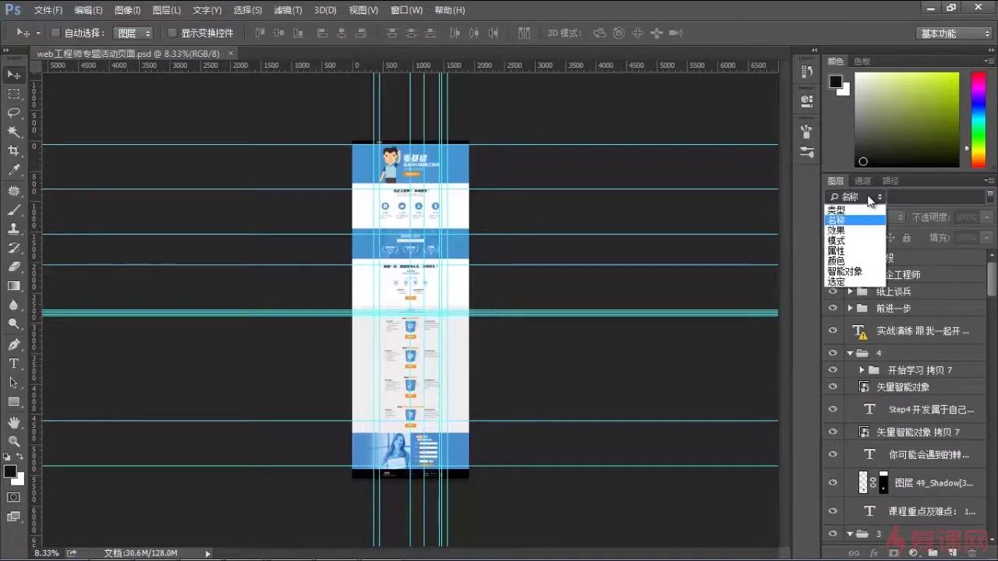
left_click(839, 272)
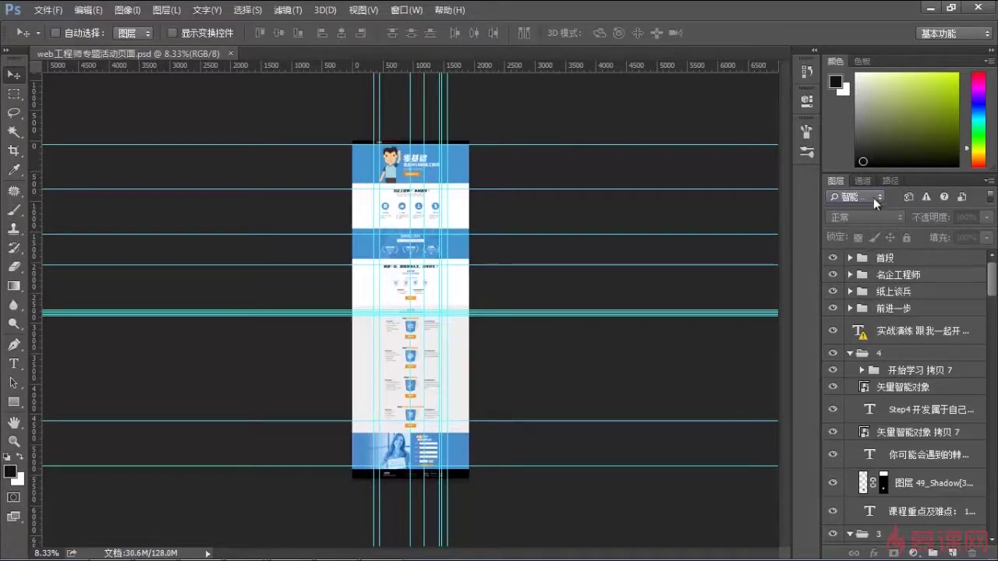
Step: Filter layers by label colour, trying 红色, 橙色 and then 绿色
left_click(855, 196)
left_click(856, 261)
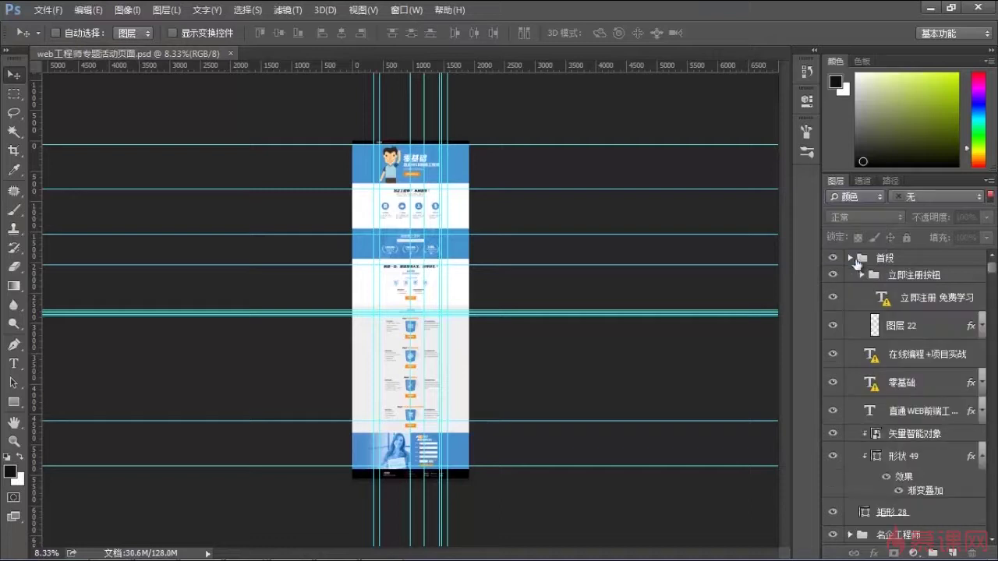
left_click(979, 200)
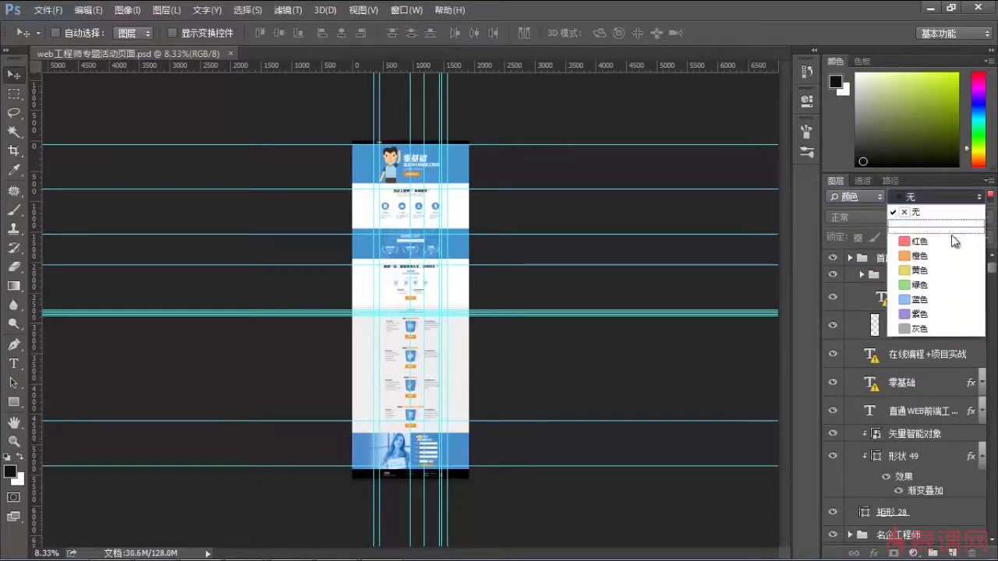
left_click(966, 219)
left_click(979, 197)
left_click(959, 259)
left_click(979, 196)
left_click(947, 290)
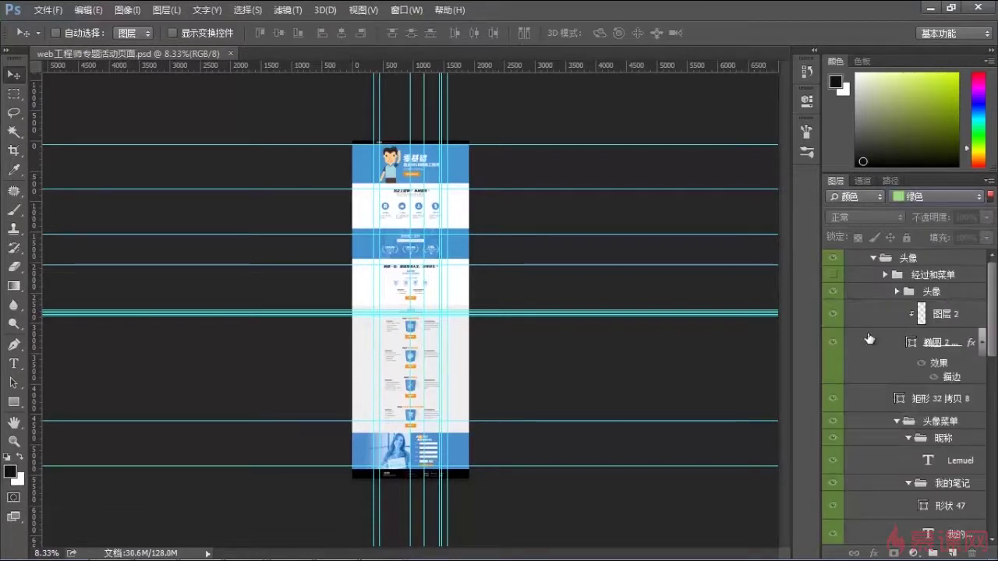
scroll(869, 340, "down", 1)
scroll(869, 341, "down", 4)
scroll(869, 343, "up", 3)
scroll(869, 345, "up", 2)
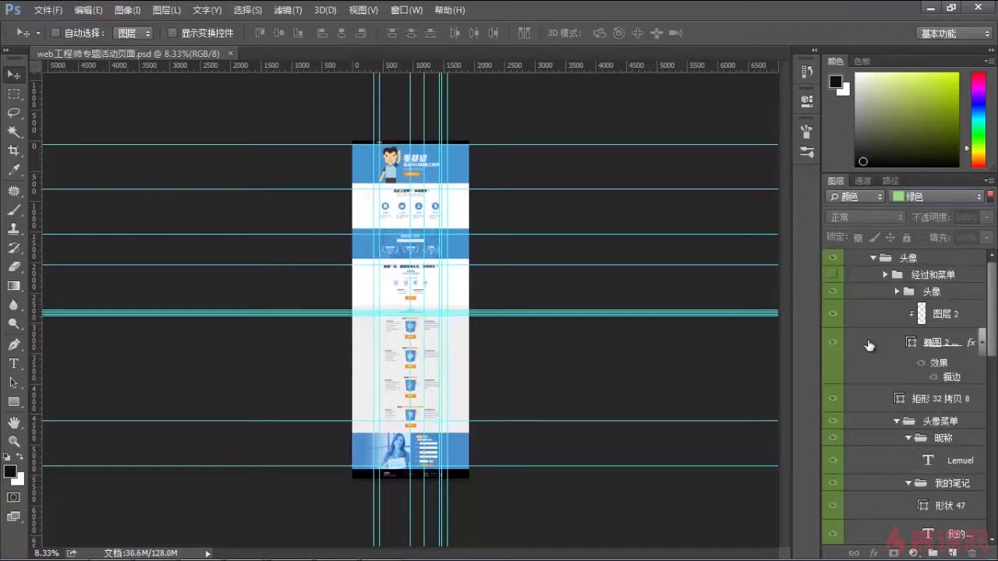
Step: Filter layers by attribute, first 图层蒙版, then 可见
left_click(855, 197)
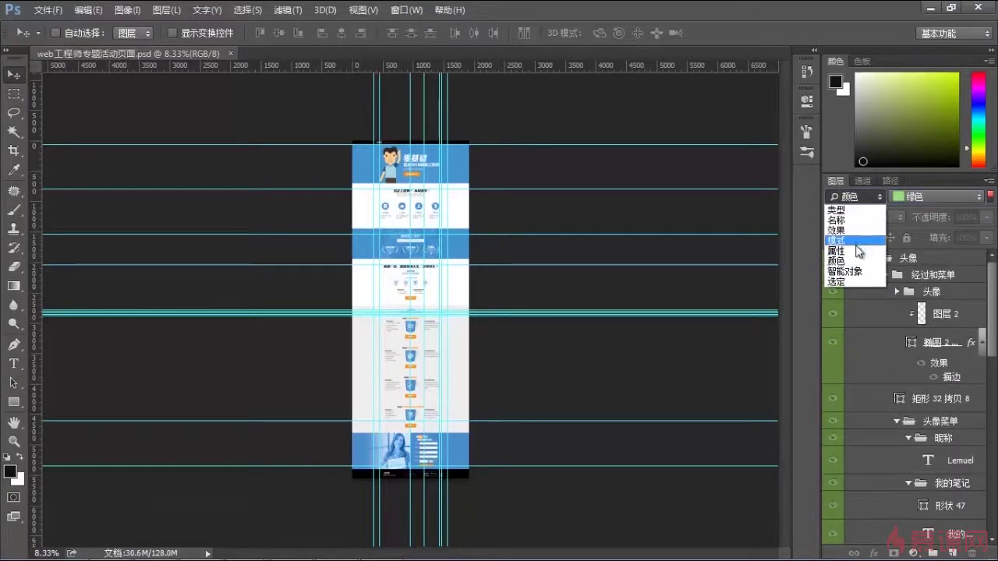
left_click(857, 251)
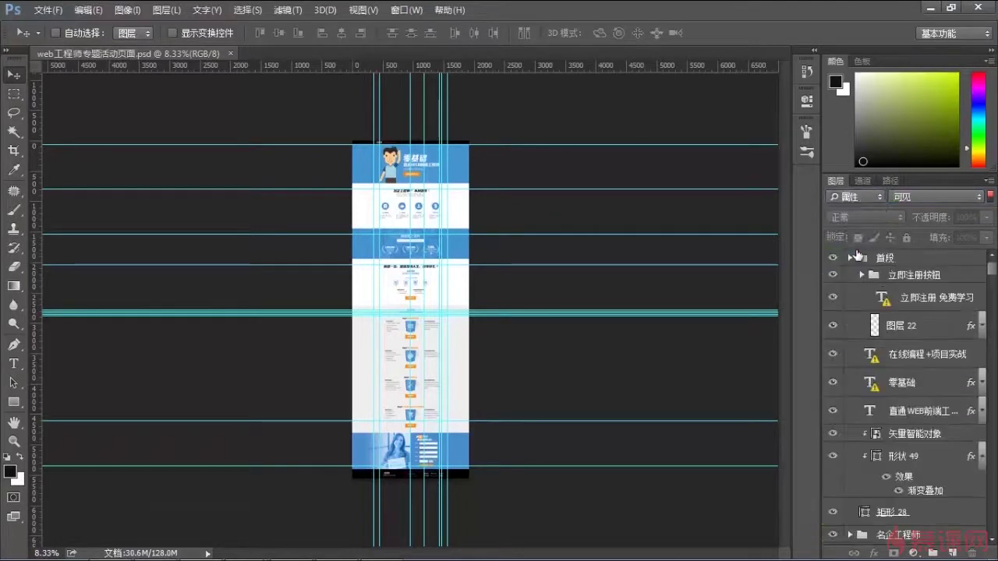
left_click(973, 199)
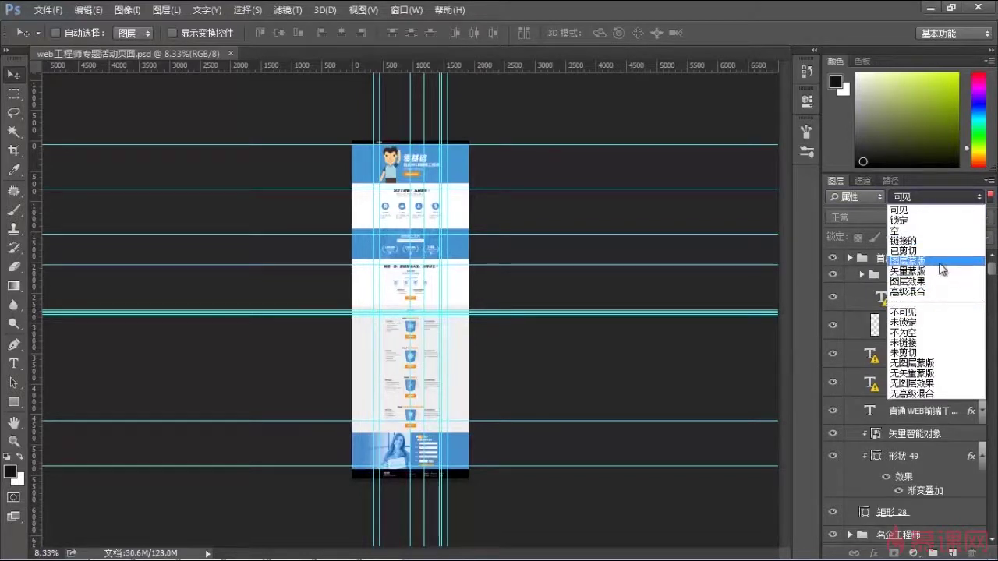
left_click(941, 261)
left_click(971, 199)
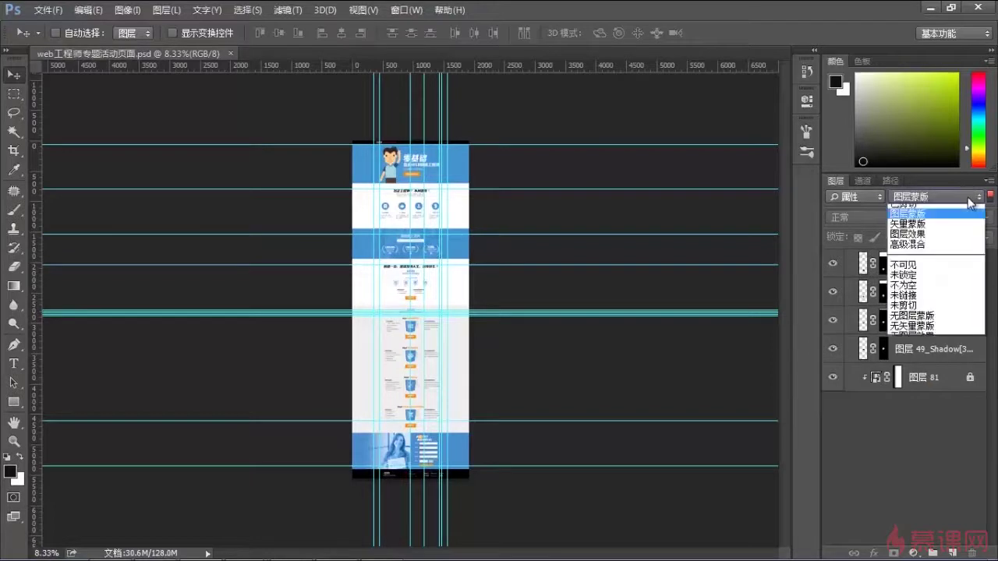
left_click(953, 213)
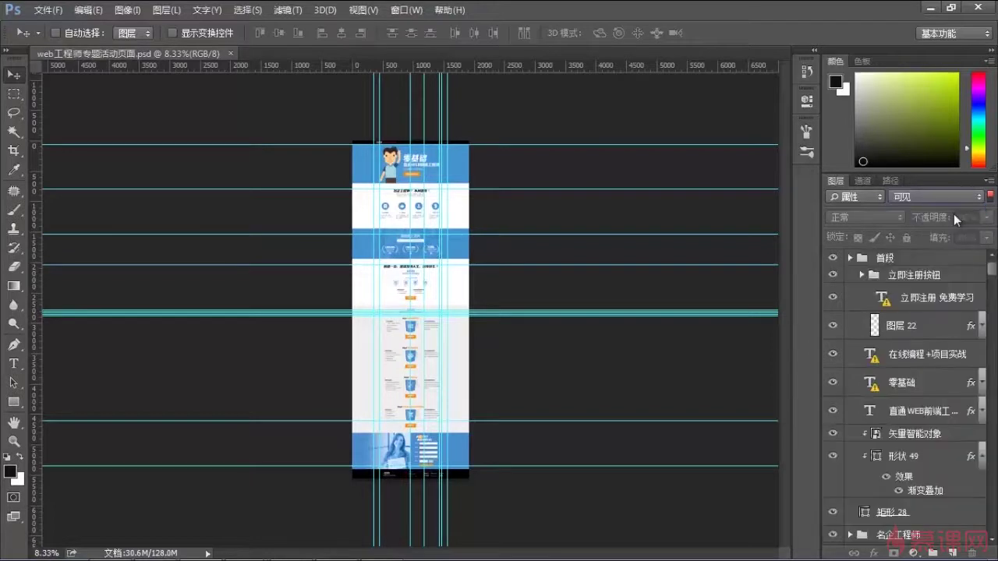
Step: Filter layers by the 描边 effect, then return to the 类型 filter
left_click(858, 199)
left_click(856, 228)
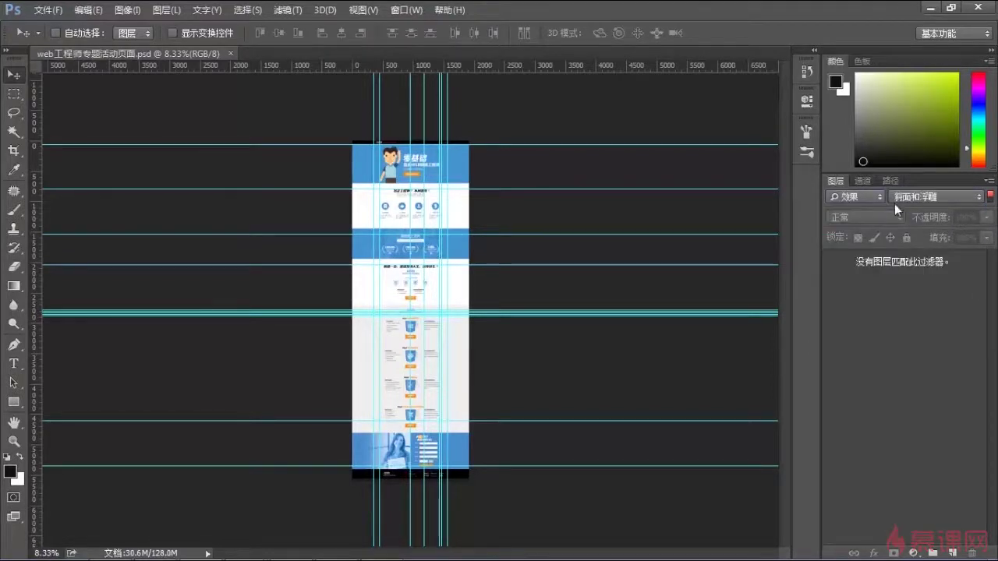
left_click(929, 192)
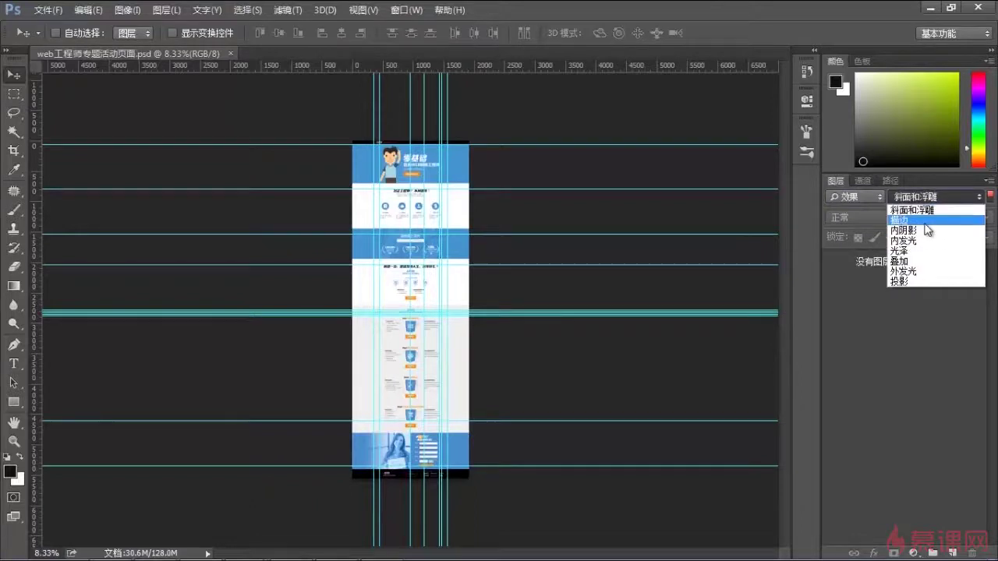
left_click(930, 213)
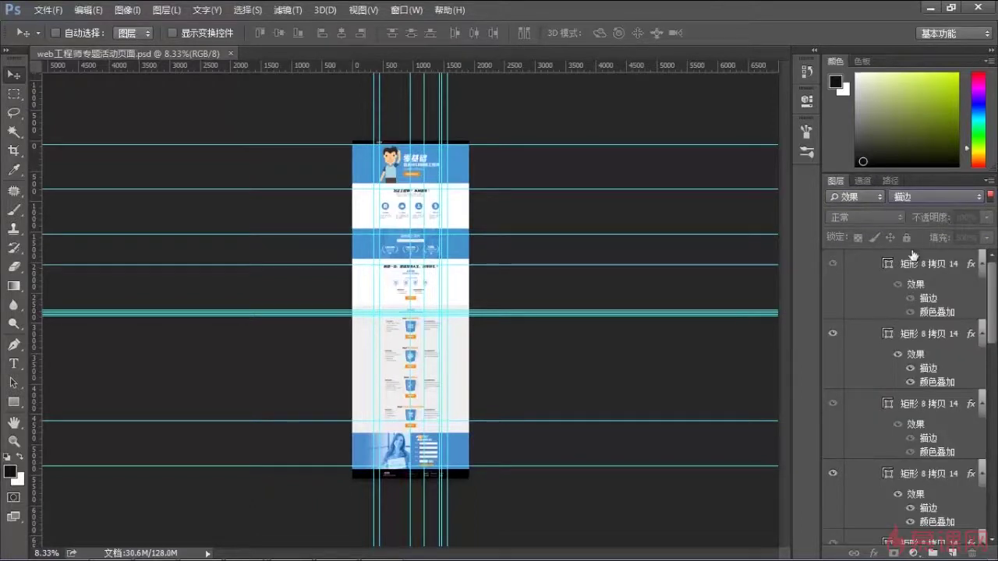
left_click(858, 197)
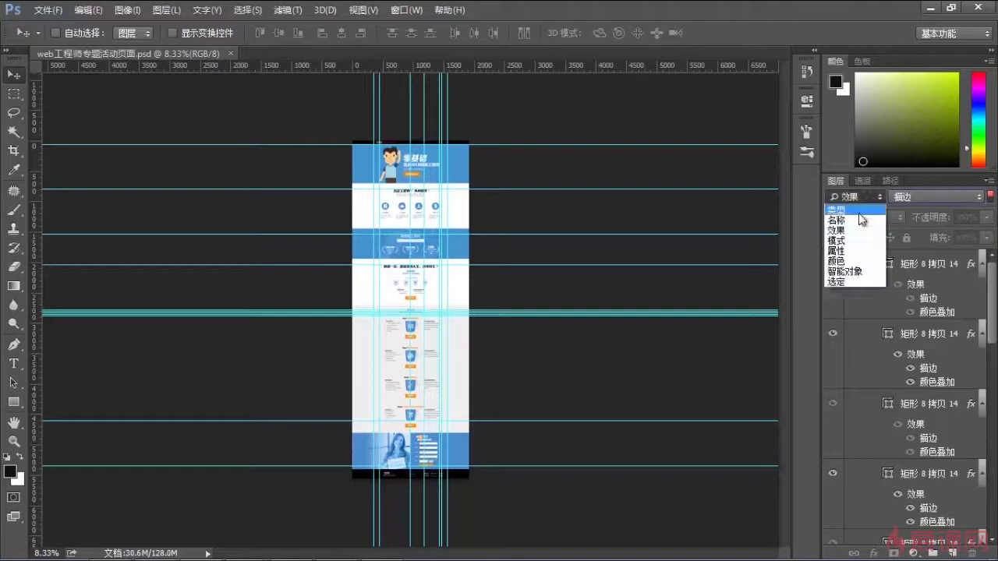
left_click(859, 211)
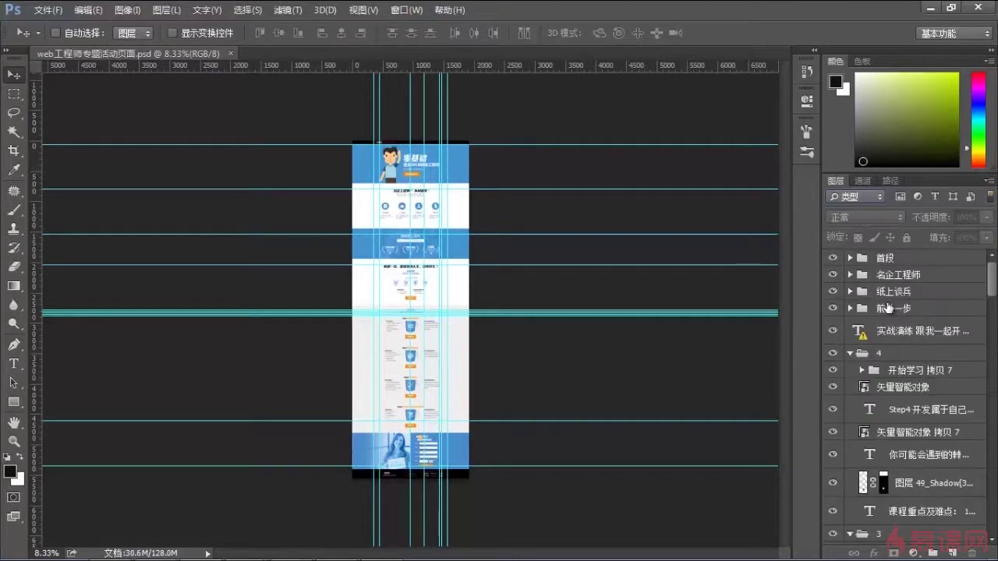